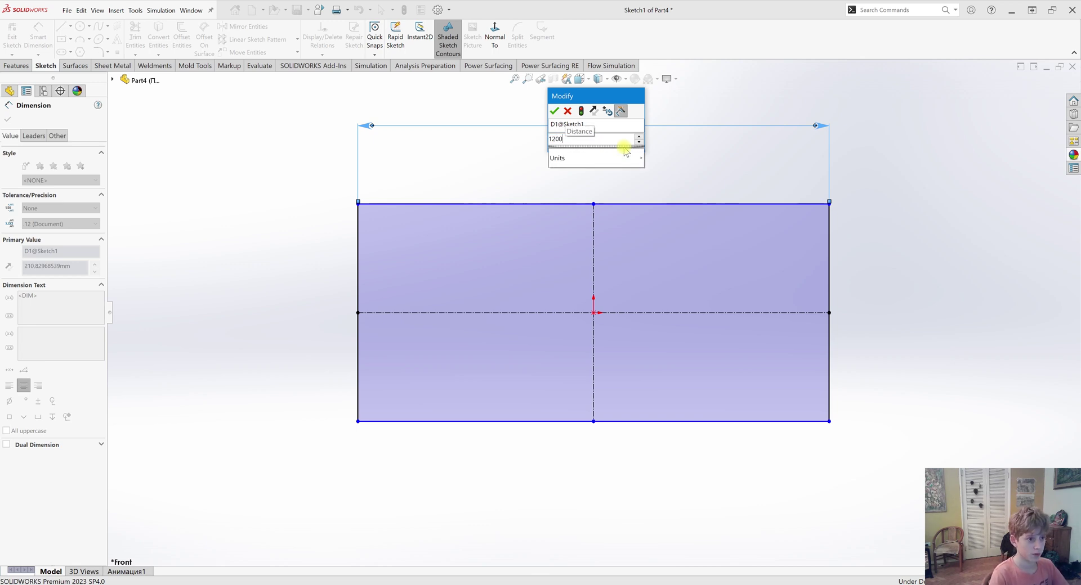
Dimension the centre rectangle 12000 mm wide and 9000 mm high.
text(000)
key(Return)
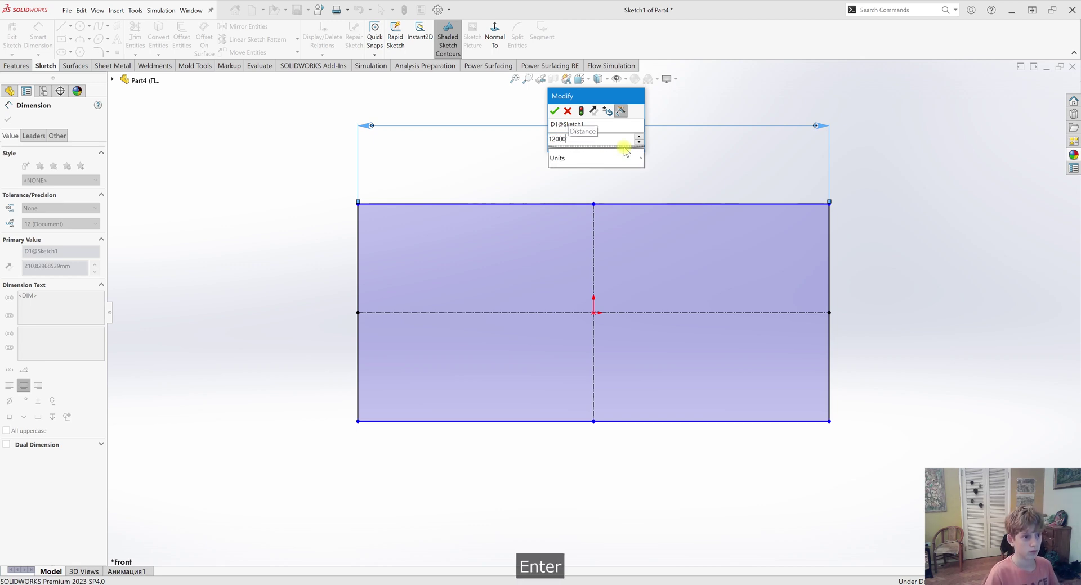
click(829, 299)
click(903, 313)
text(900)
key(Return)
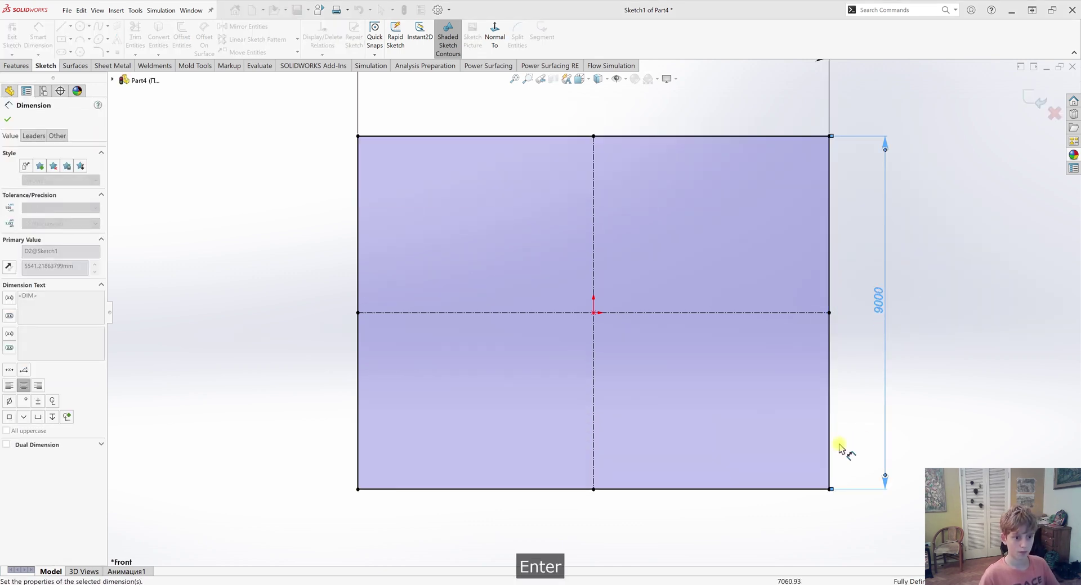
Extrude the rectangle sketch as a blind boss 100 mm deep.
click(16, 66)
click(17, 37)
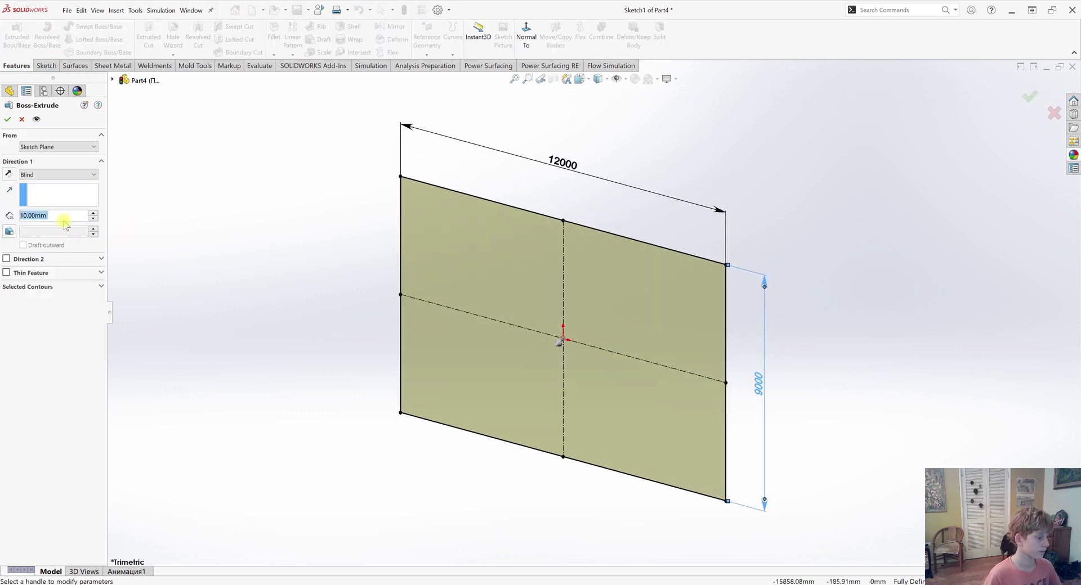
text(100)
key(Return)
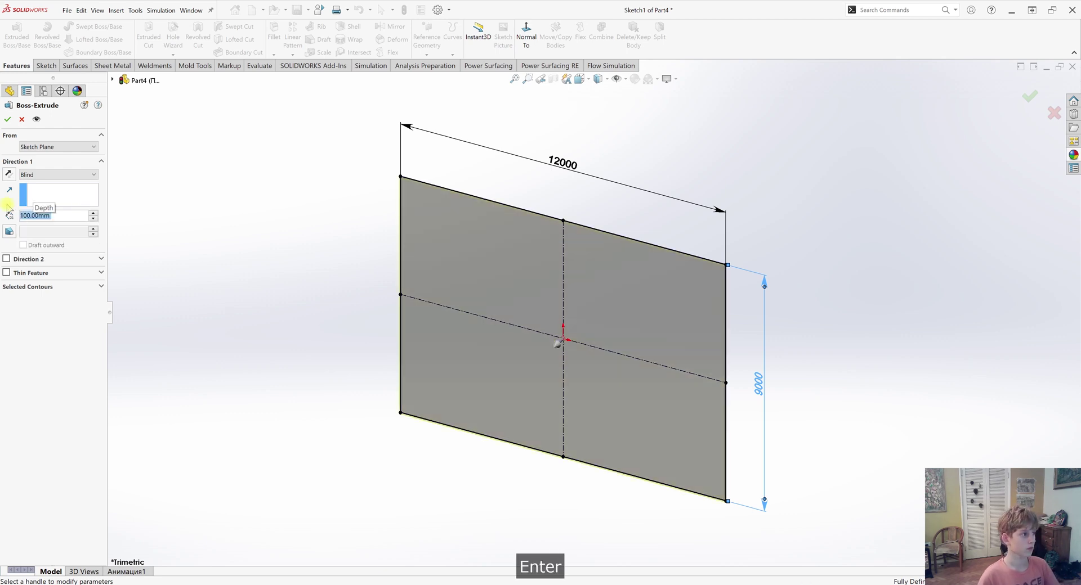
Assign the Ductile Iron material from the Iron category of SOLIDWORKS Materials to the plate.
mouse_move(417, 346)
middle_down()
mouse_move(509, 316)
mouse_move(487, 149)
mouse_move(480, 196)
middle_up()
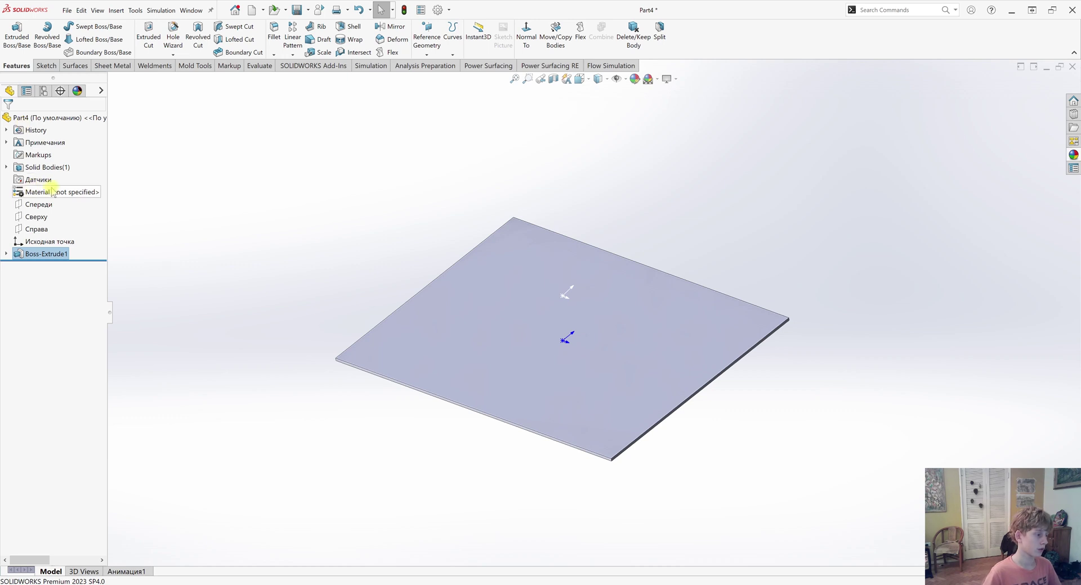
right_click(45, 195)
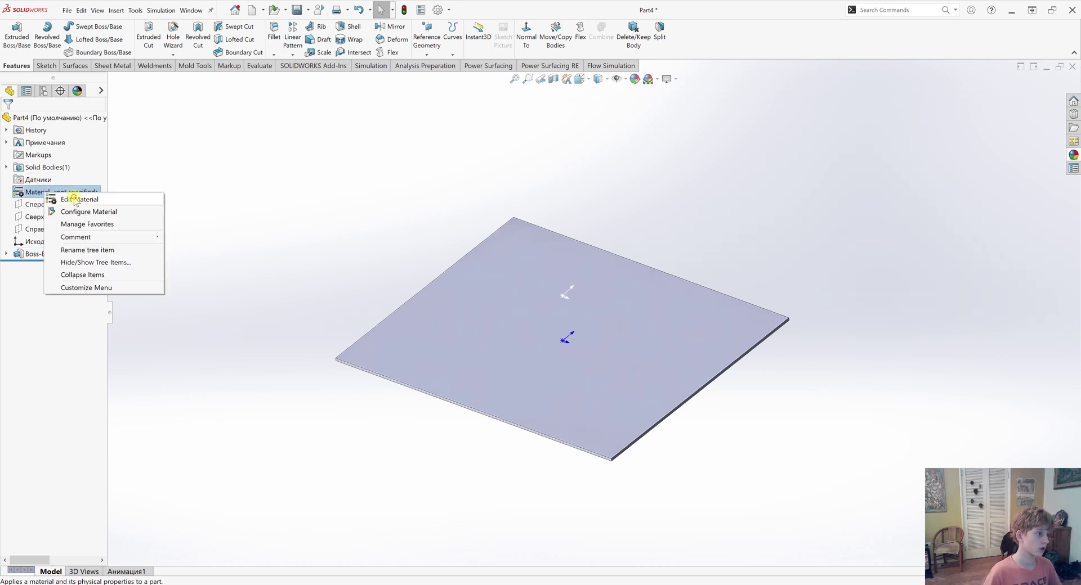
click(127, 200)
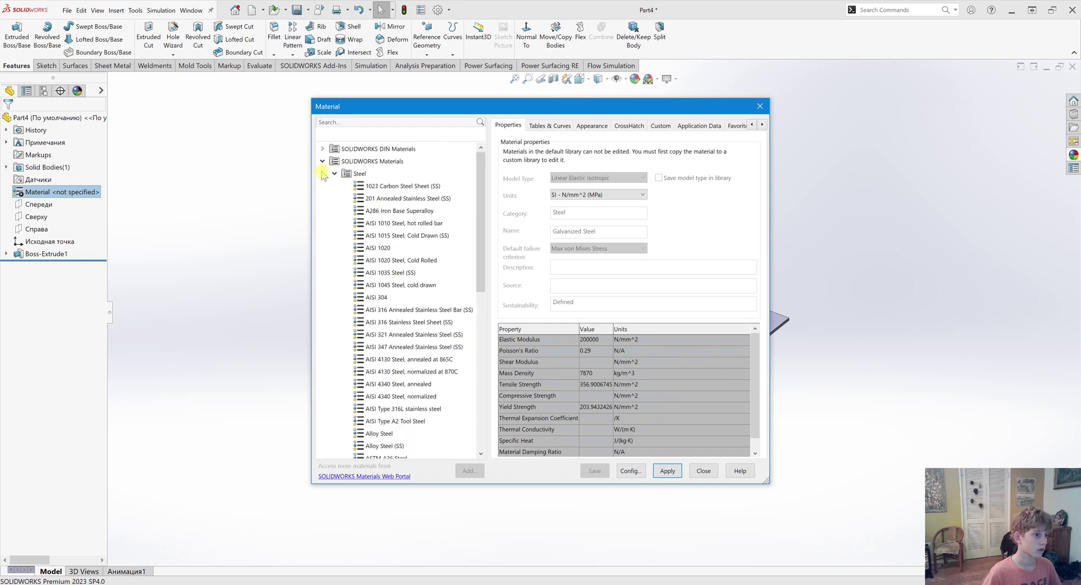
click(333, 174)
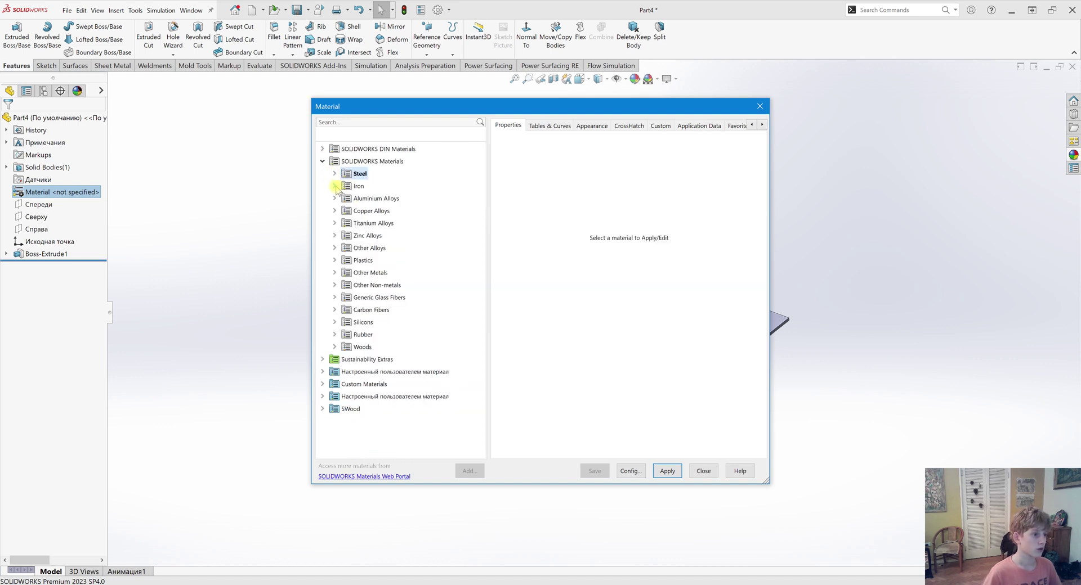
click(335, 187)
click(375, 198)
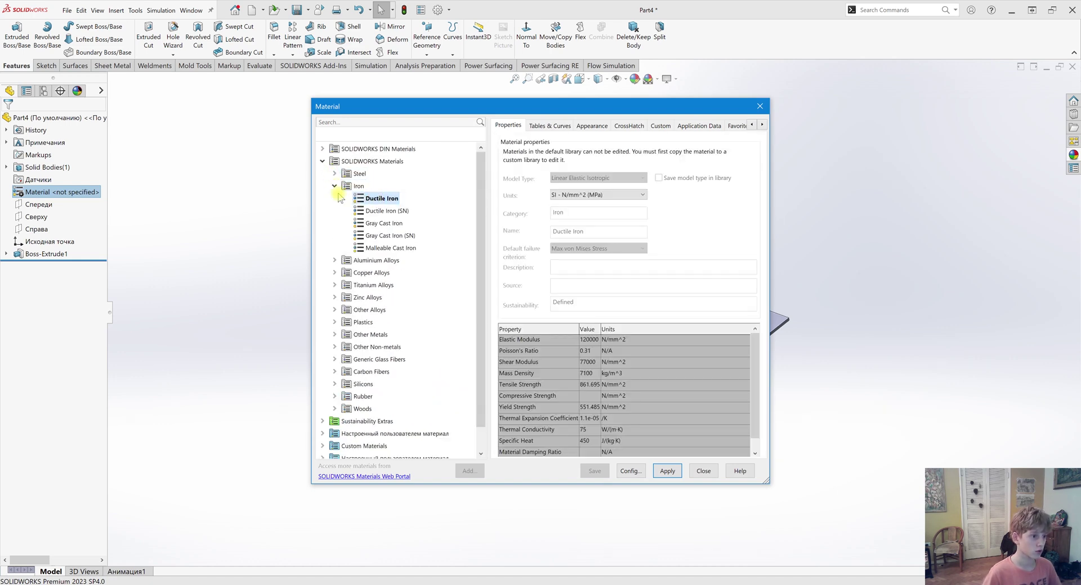
click(668, 473)
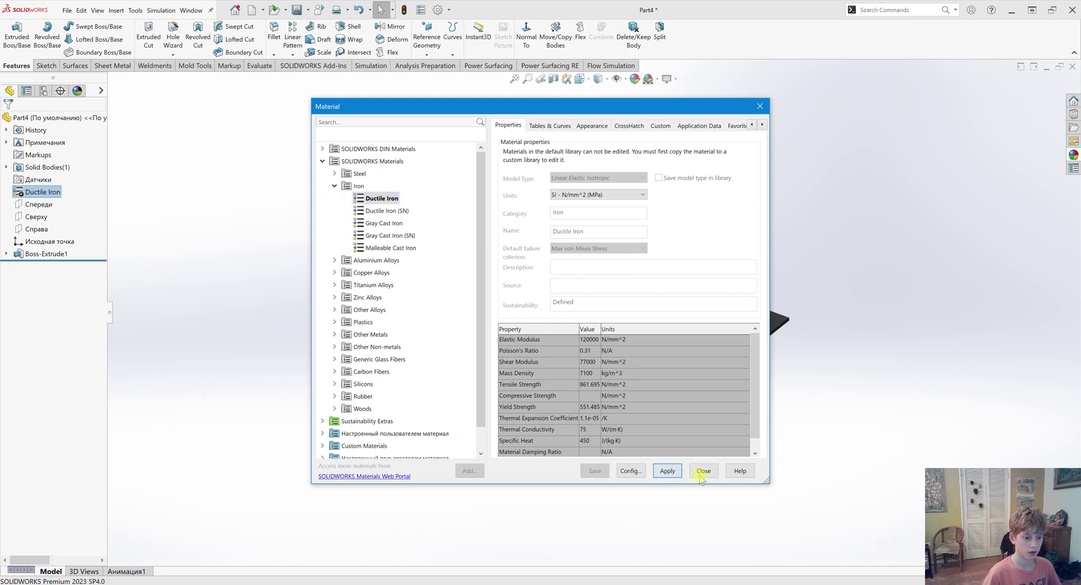
click(701, 473)
Inspect the plate's faces and thin edges from several sides.
scroll(678, 373, down, 1)
middle_drag(651, 365, 680, 455)
scroll(678, 456, down, 3)
scroll(611, 456, down, 1)
middle_drag(608, 458, 595, 352)
scroll(594, 352, up, 9)
scroll(583, 345, down, 6)
middle_drag(498, 357, 500, 355)
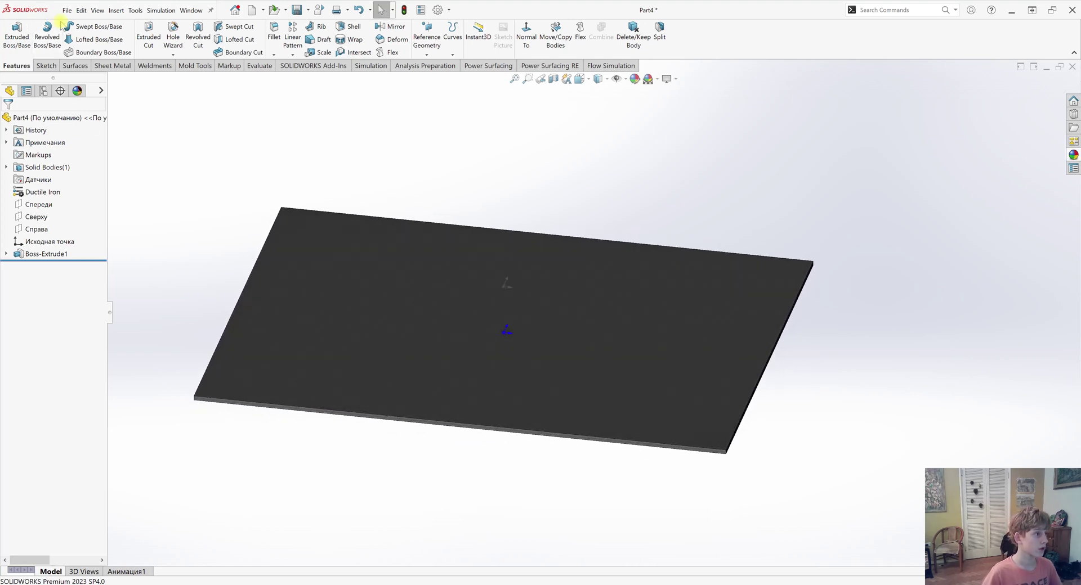
Save the part as "земля 12000x9000" in the Новый урок folder and close it.
click(67, 10)
click(108, 137)
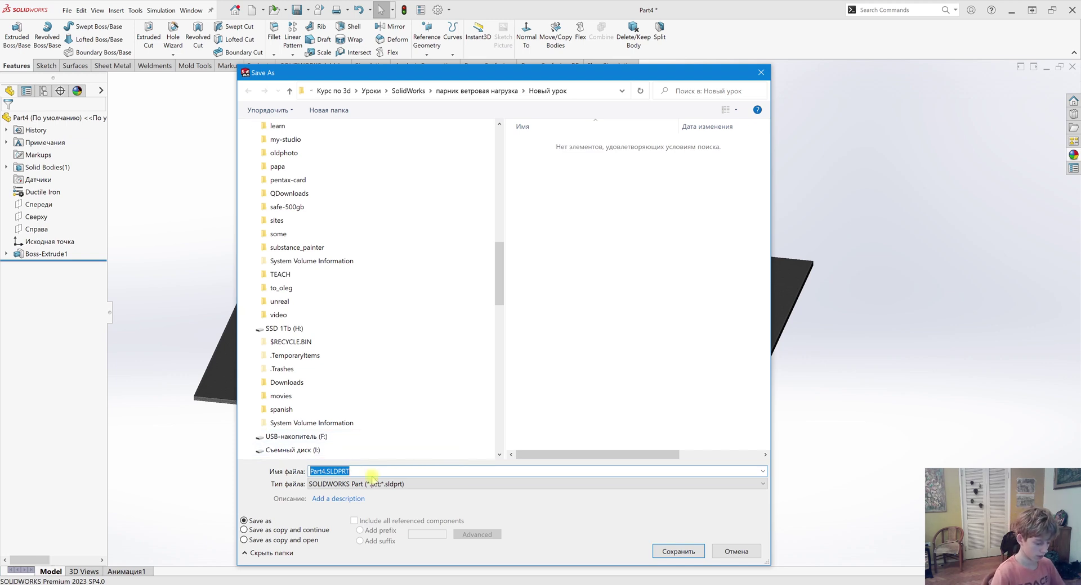
text(зем)
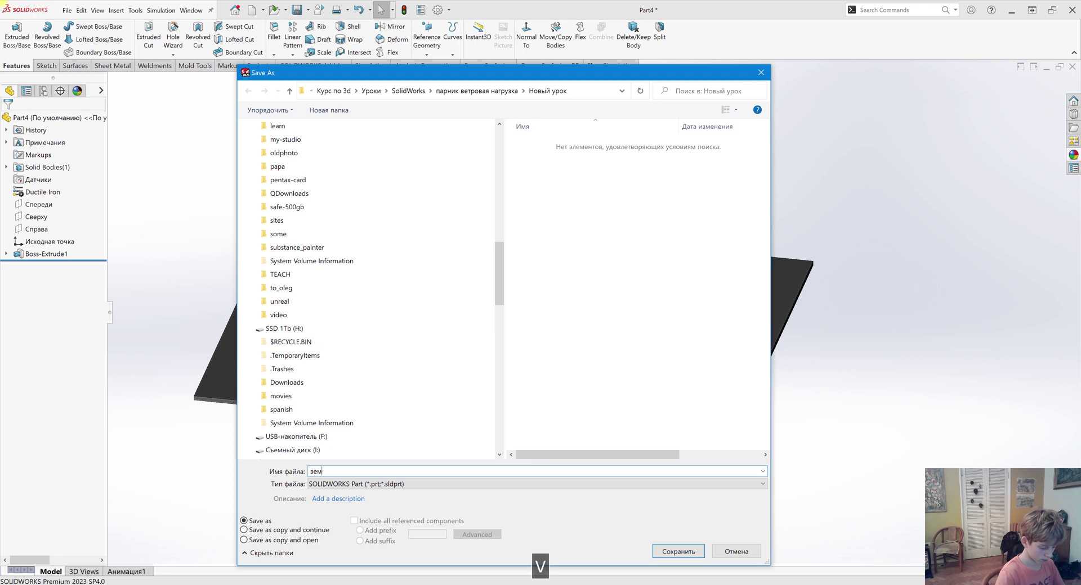
text(ля )
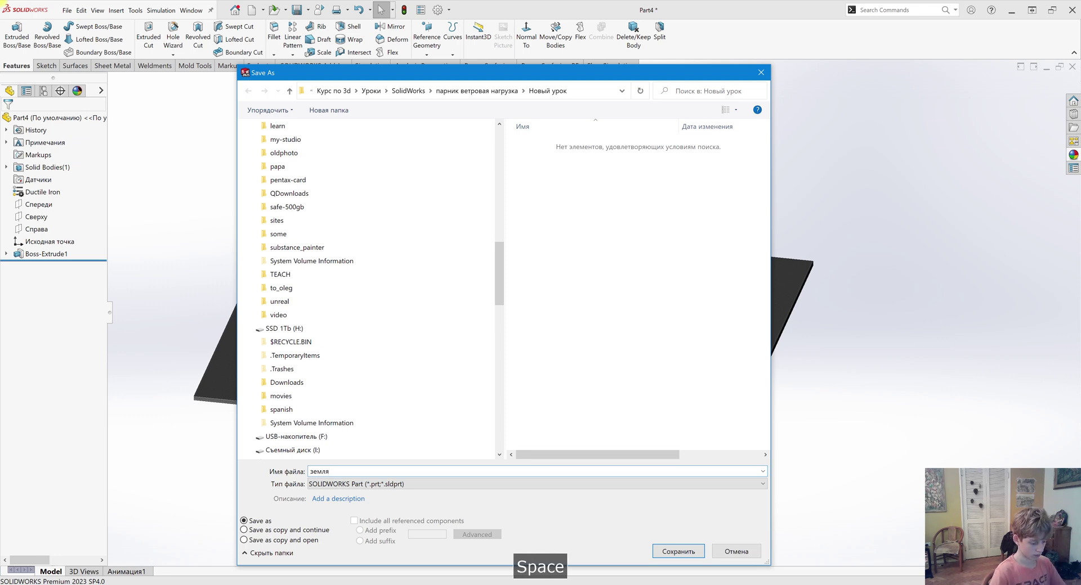
text(12000x9000)
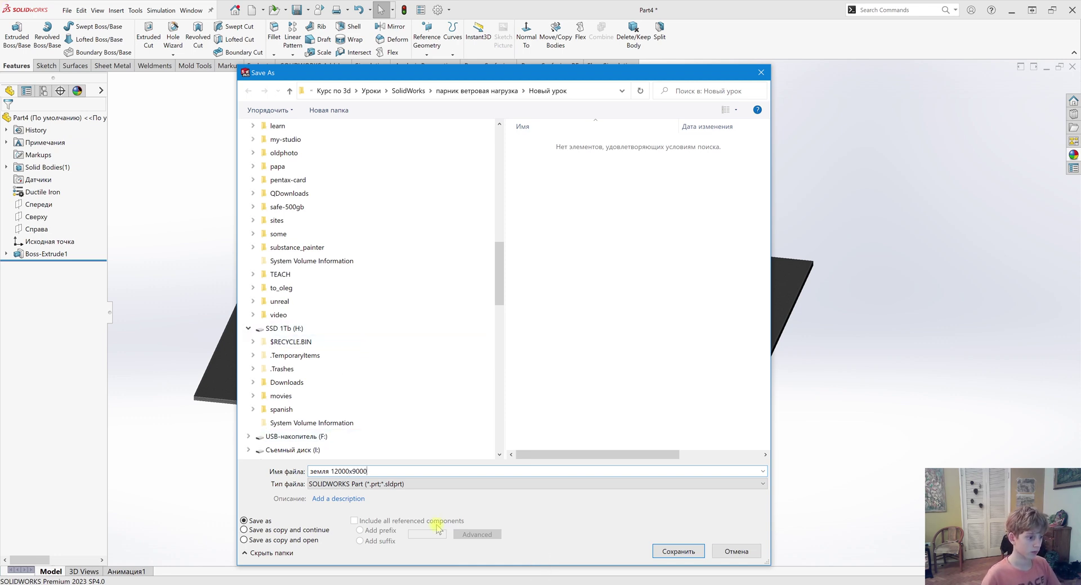
key(Return)
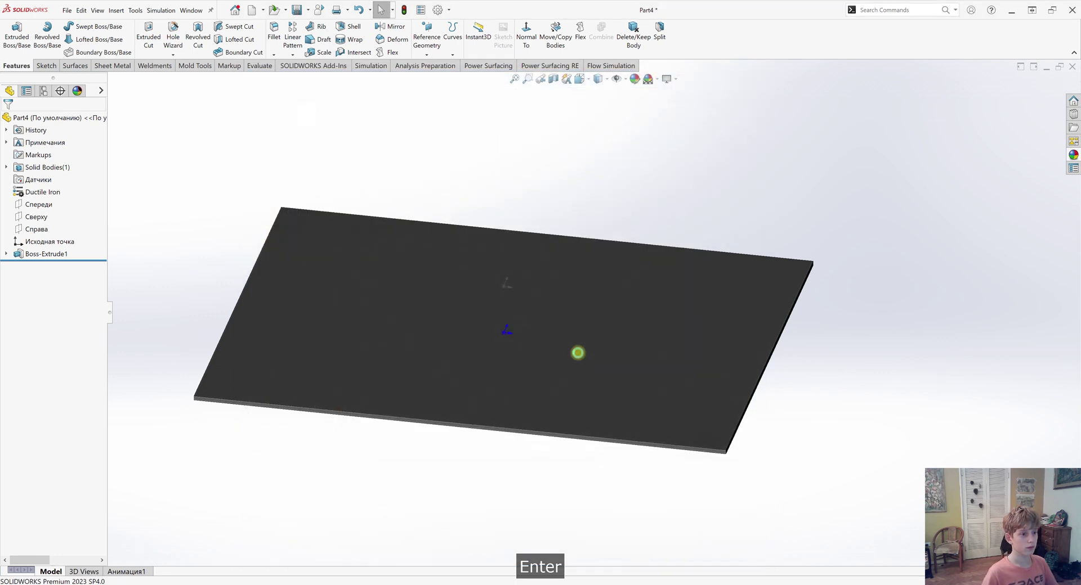
click(1072, 65)
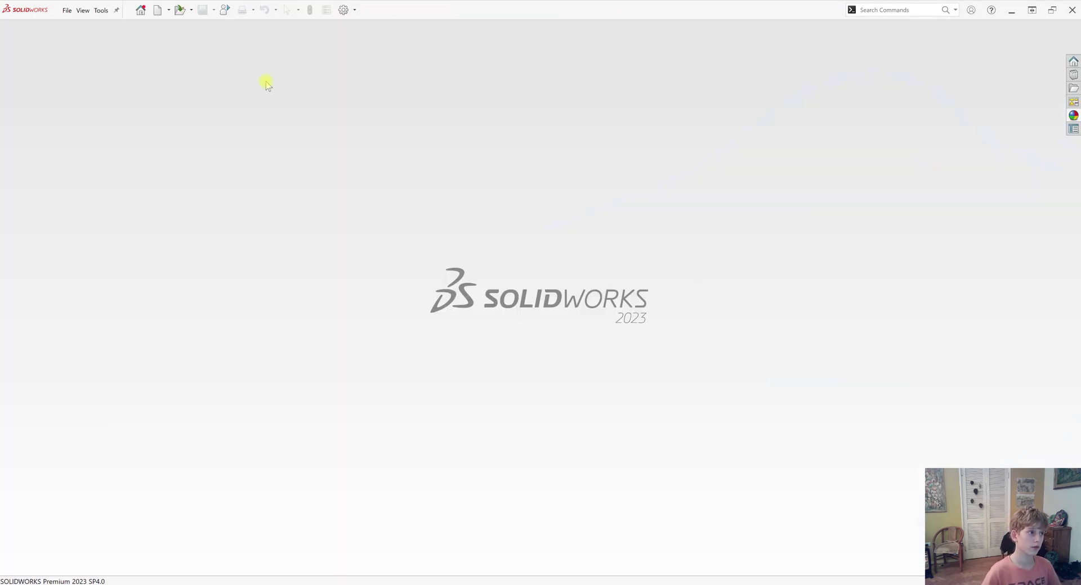
Create a new assembly and place the part земля 12000x9000 at its origin.
click(140, 10)
click(379, 193)
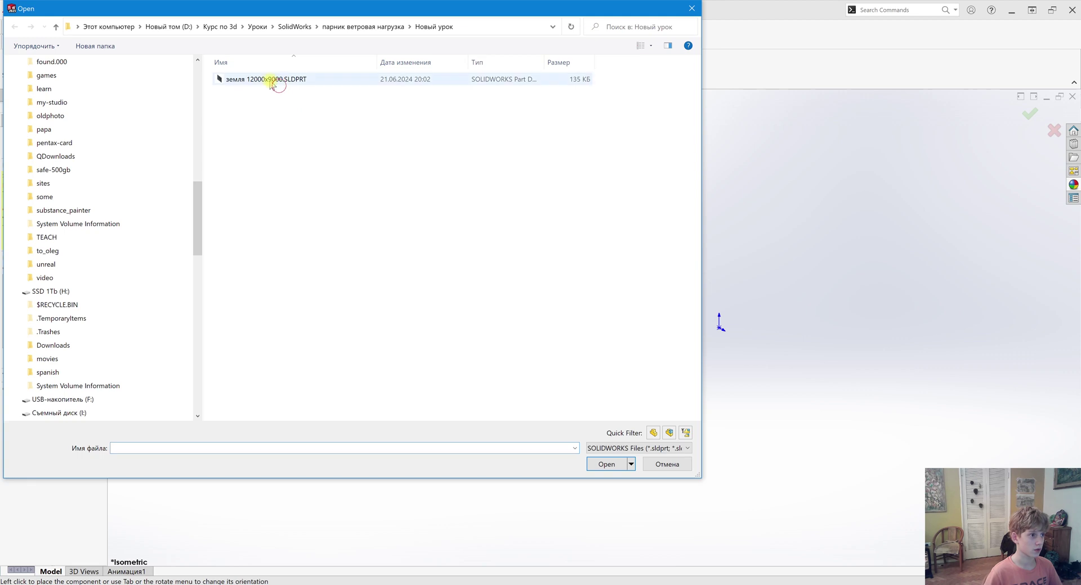
click(275, 85)
click(606, 464)
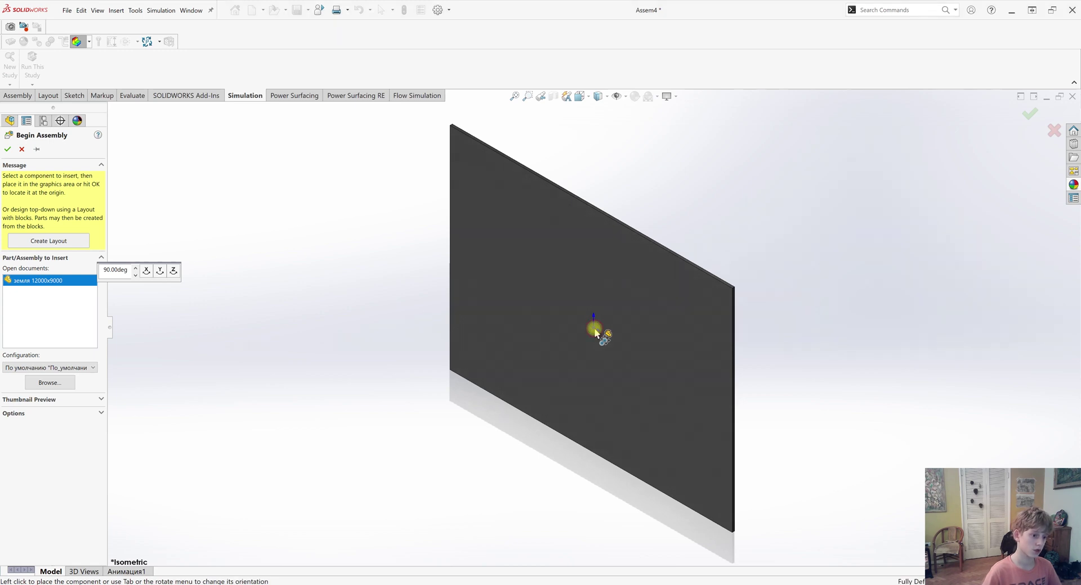
click(594, 330)
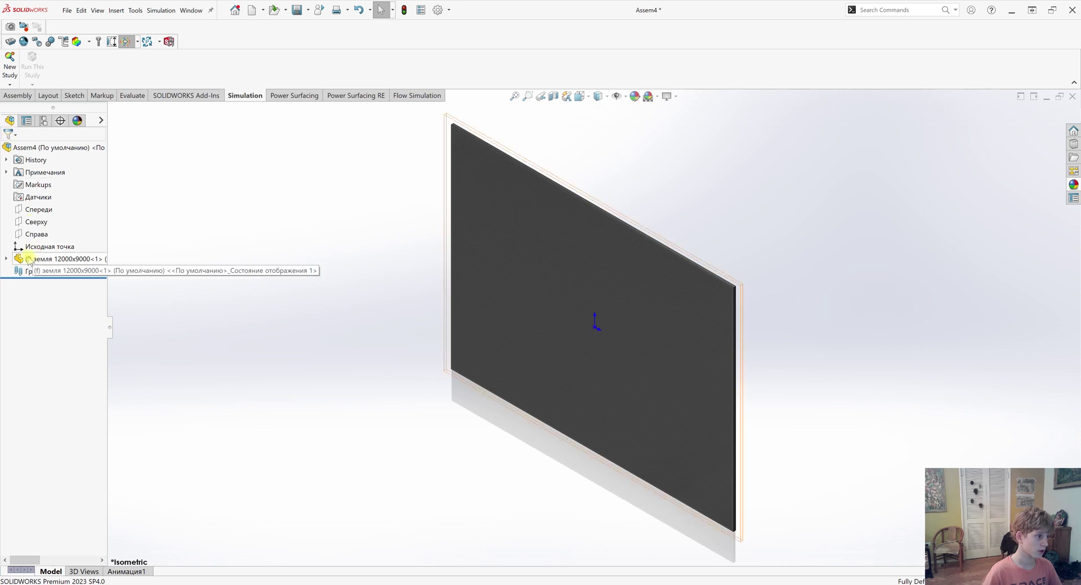
Insert the greenhouse part "парник закрытый без снега" into the assembly beside the ground plate.
middle_drag(563, 361, 451, 323)
click(19, 95)
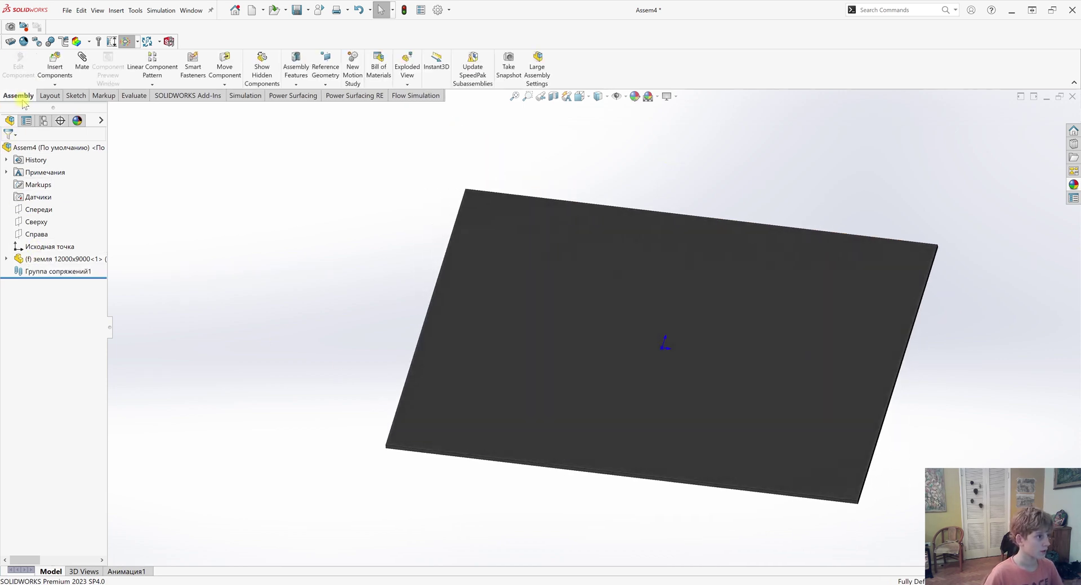
click(57, 66)
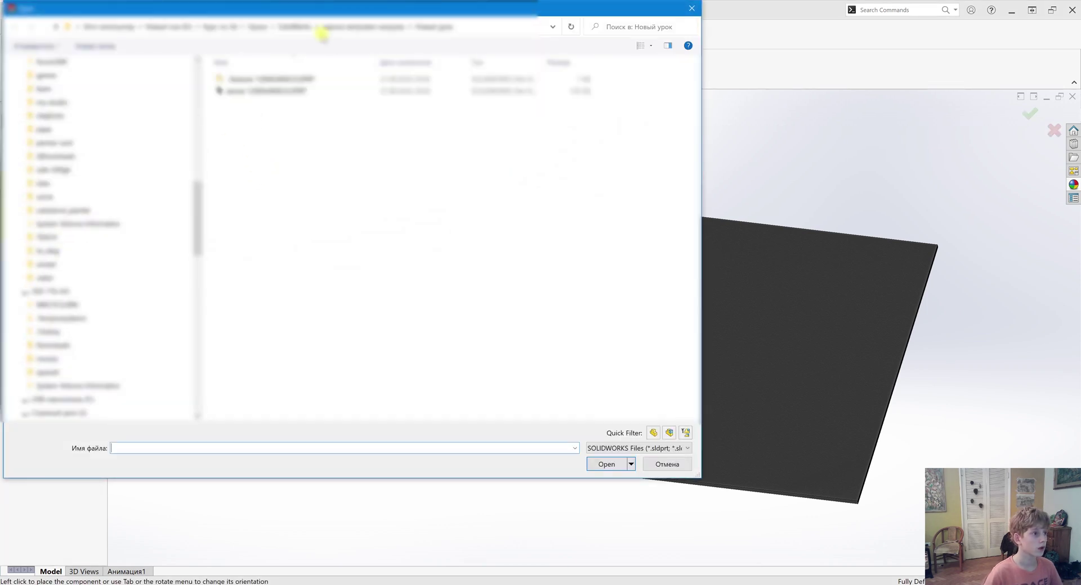
click(151, 27)
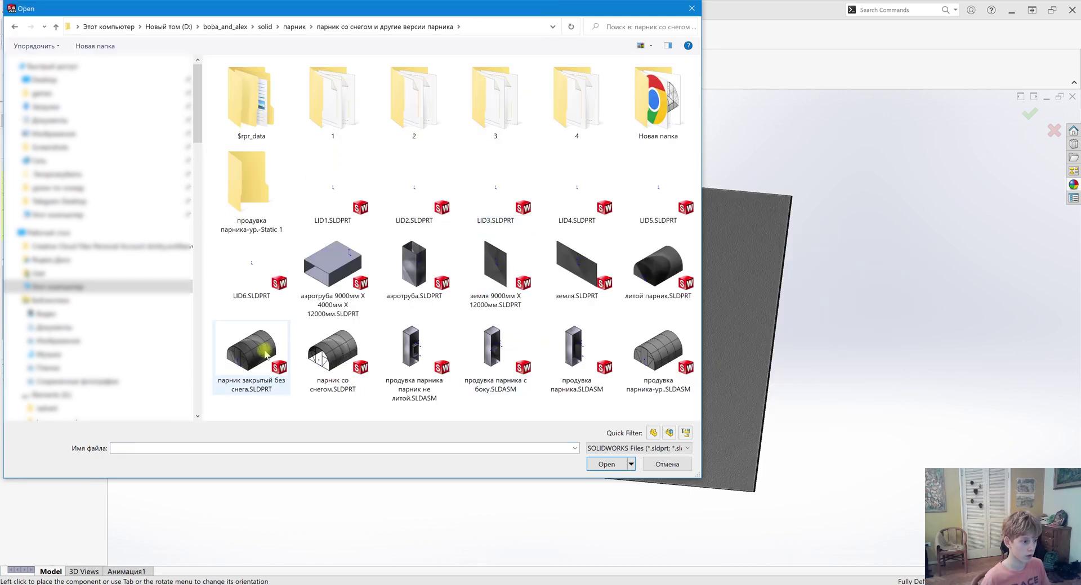
click(254, 359)
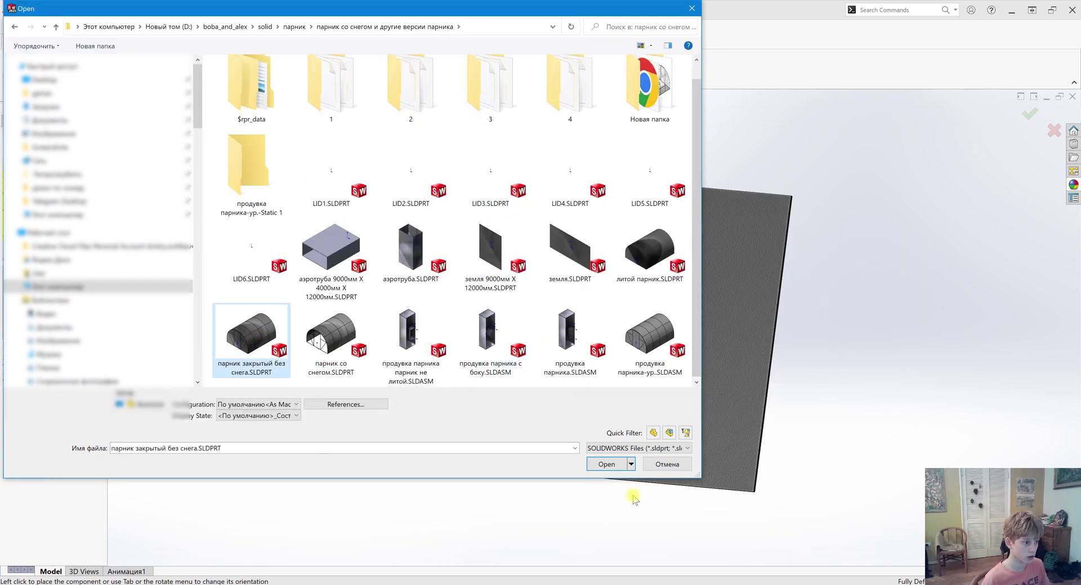
click(606, 465)
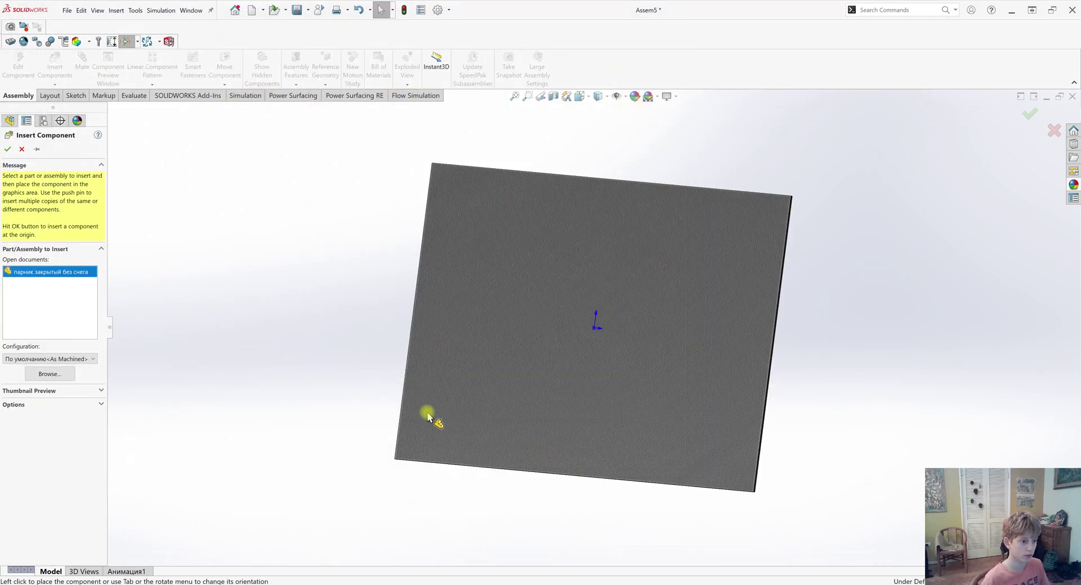
click(344, 347)
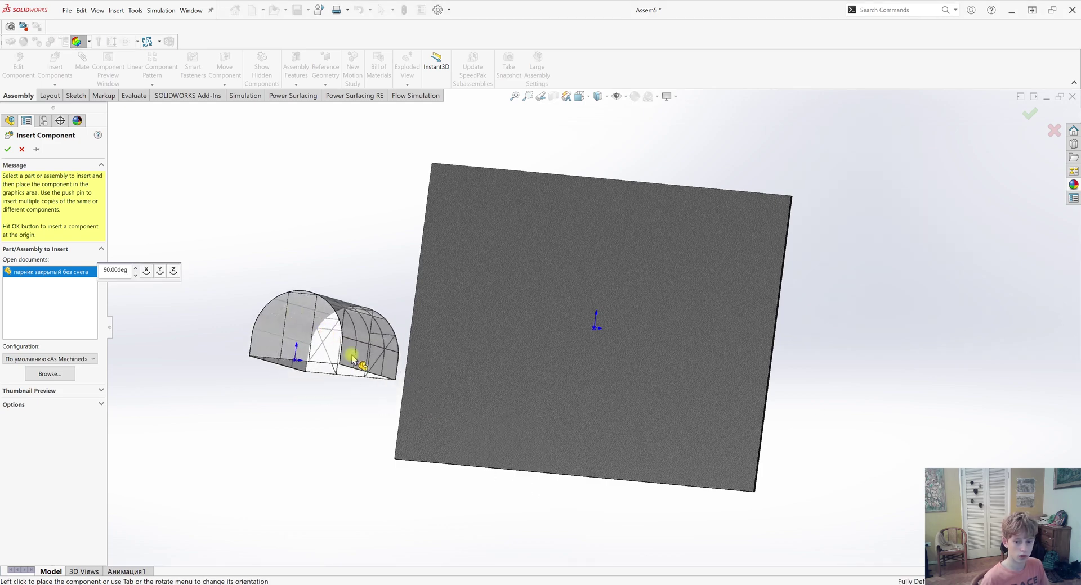
Add a coincident mate between the greenhouse frame's underside and the large upper face of the ground plate.
scroll(364, 360, up, 2)
middle_drag(364, 356, 388, 265)
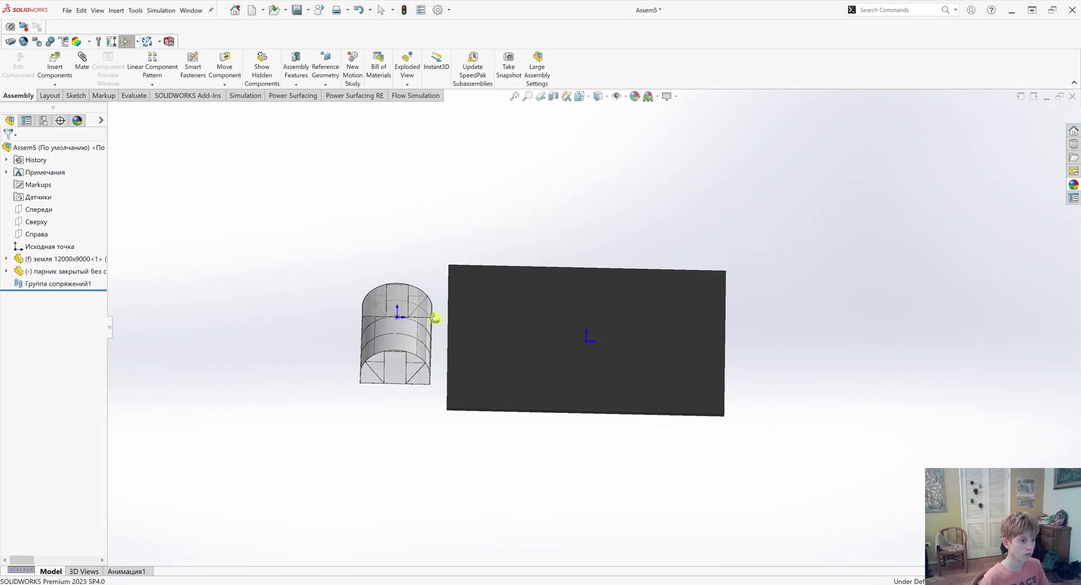
scroll(478, 354, down, 2)
middle_drag(478, 354, 432, 343)
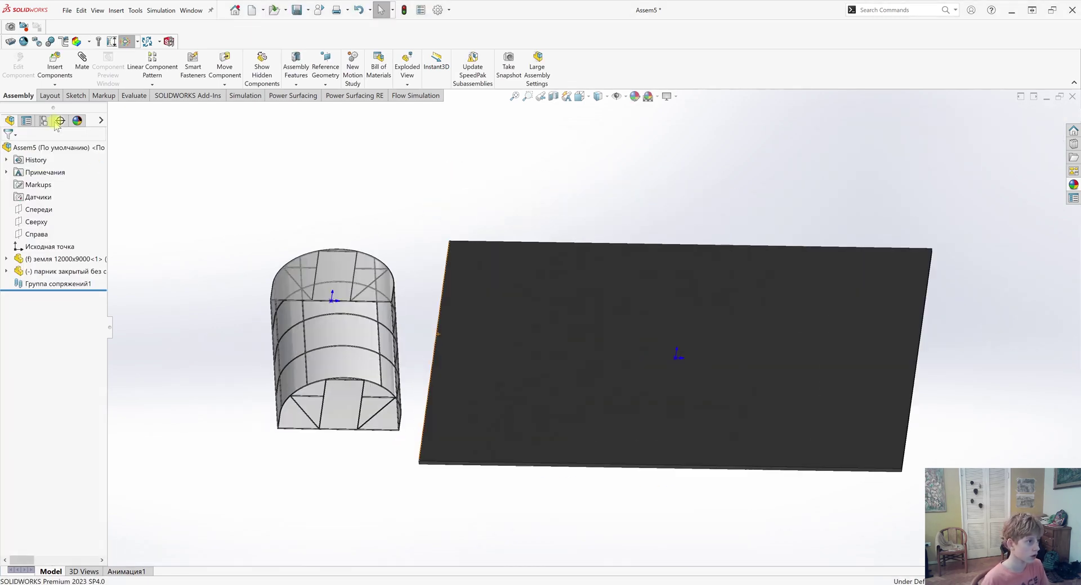
click(85, 75)
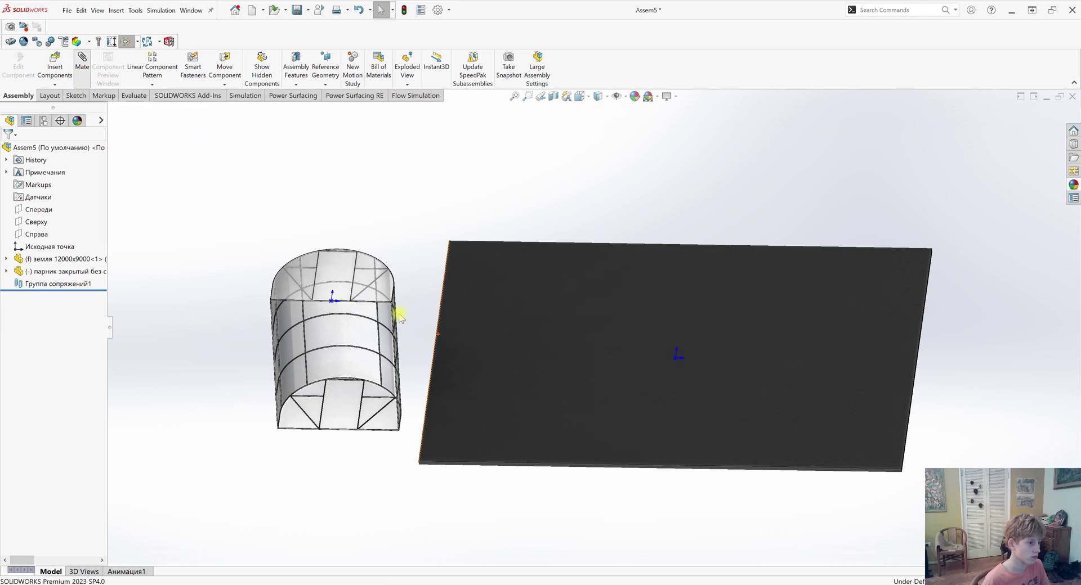
scroll(386, 306, down, 8)
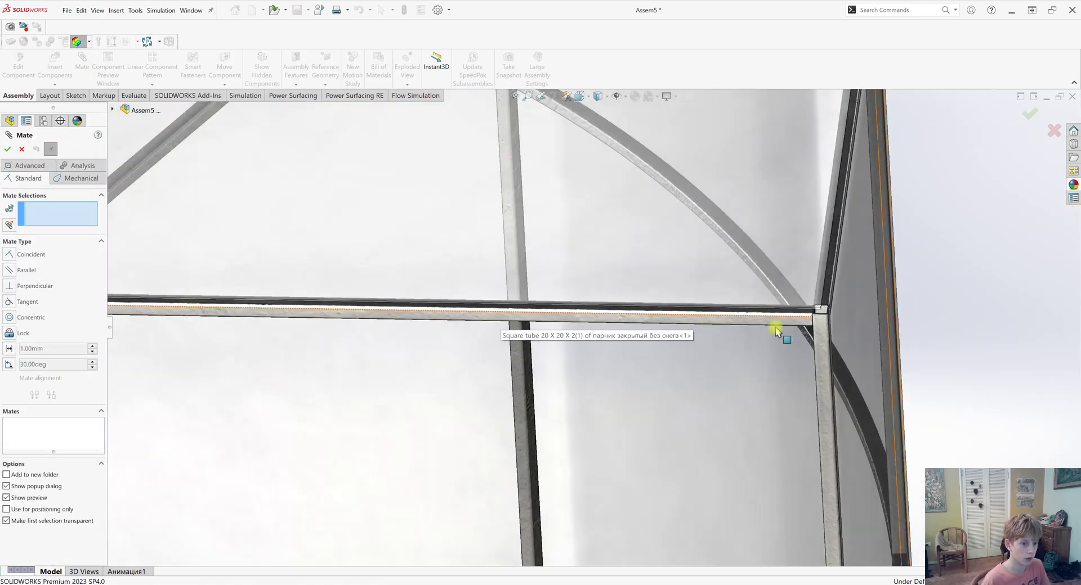
click(776, 330)
scroll(801, 355, up, 10)
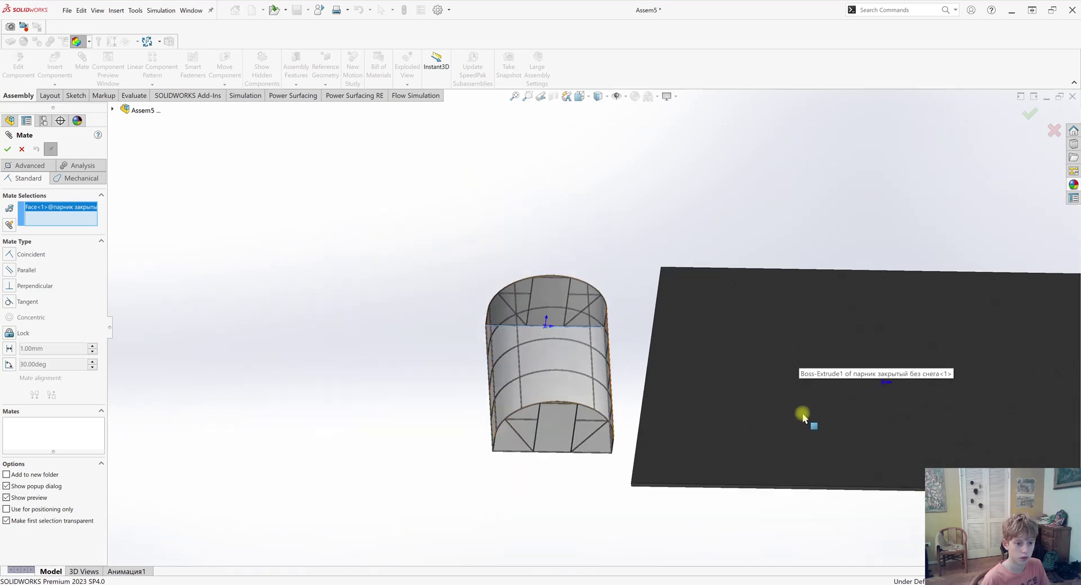
click(788, 397)
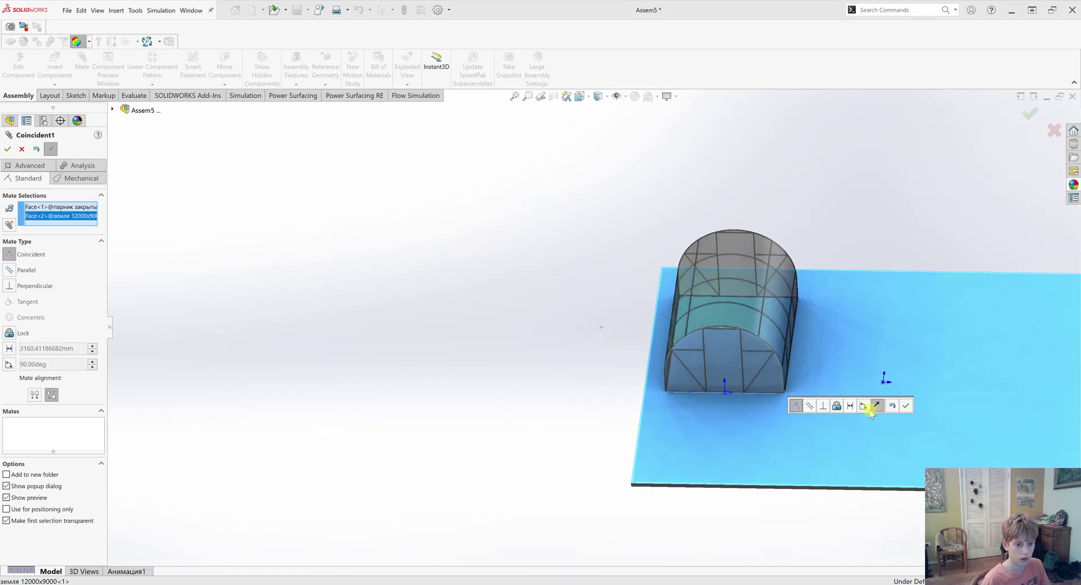
click(903, 407)
Add a centered width mate between the greenhouse's two long side walls and the ground plate's two parallel side faces.
middle_drag(801, 417, 688, 365)
scroll(360, 293, down, 2)
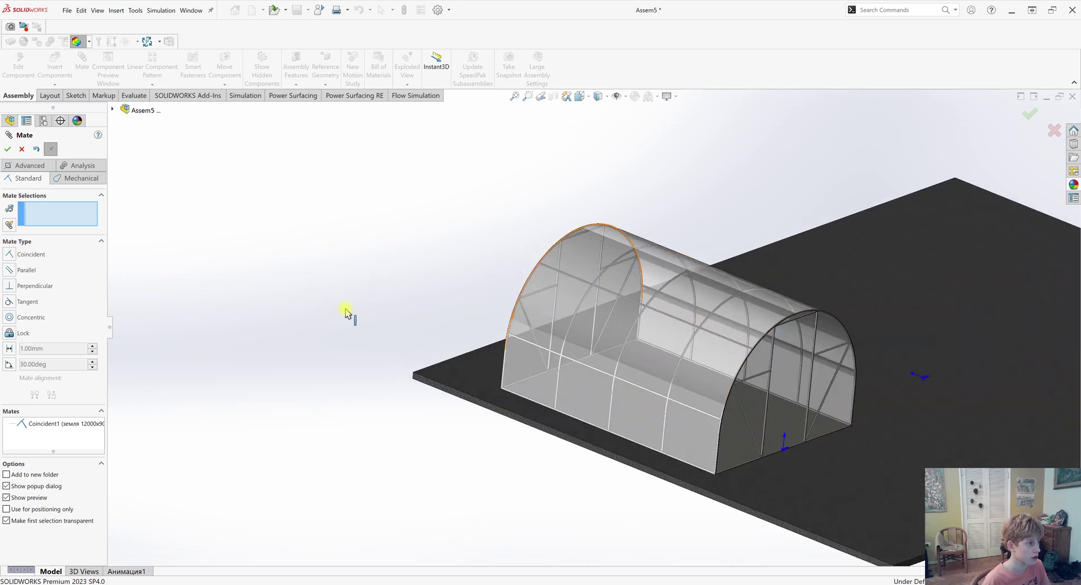
scroll(350, 314, up, 2)
click(28, 165)
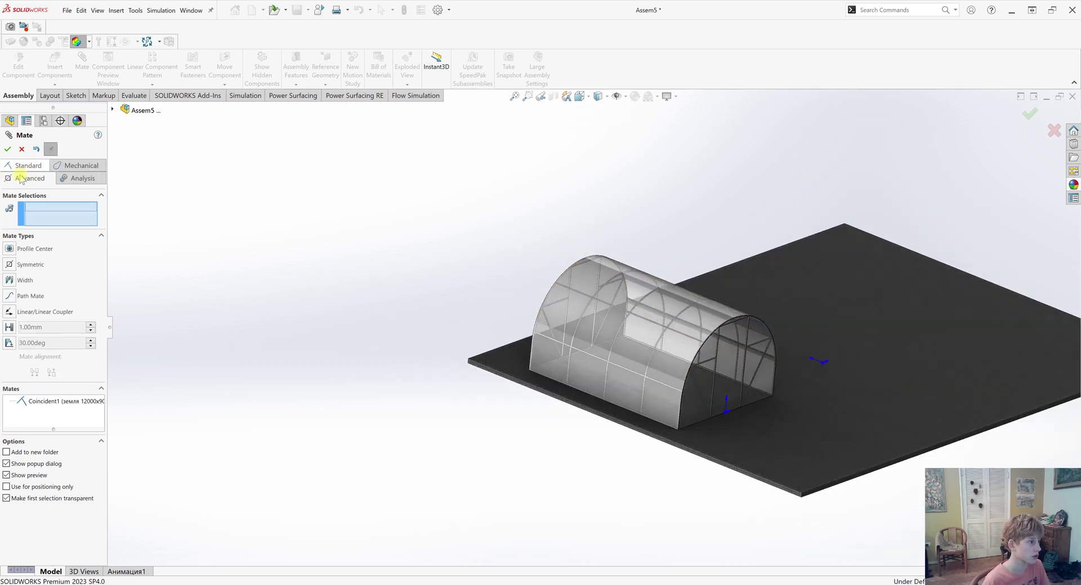
click(9, 280)
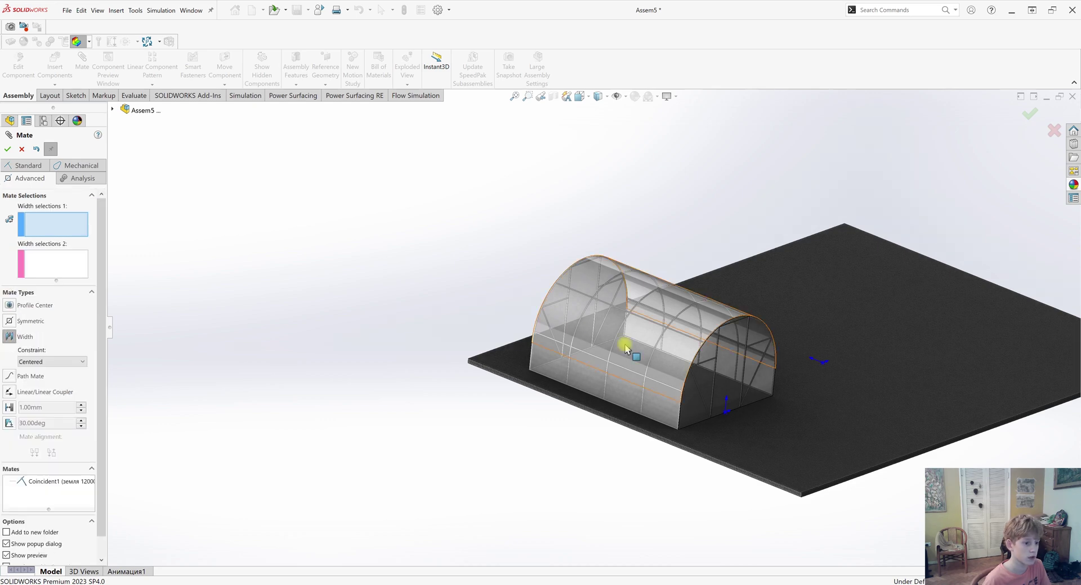
scroll(623, 343, down, 3)
click(632, 430)
middle_drag(719, 379, 817, 392)
click(819, 394)
middle_drag(731, 423, 625, 490)
click(625, 490)
middle_drag(549, 438, 303, 342)
click(318, 339)
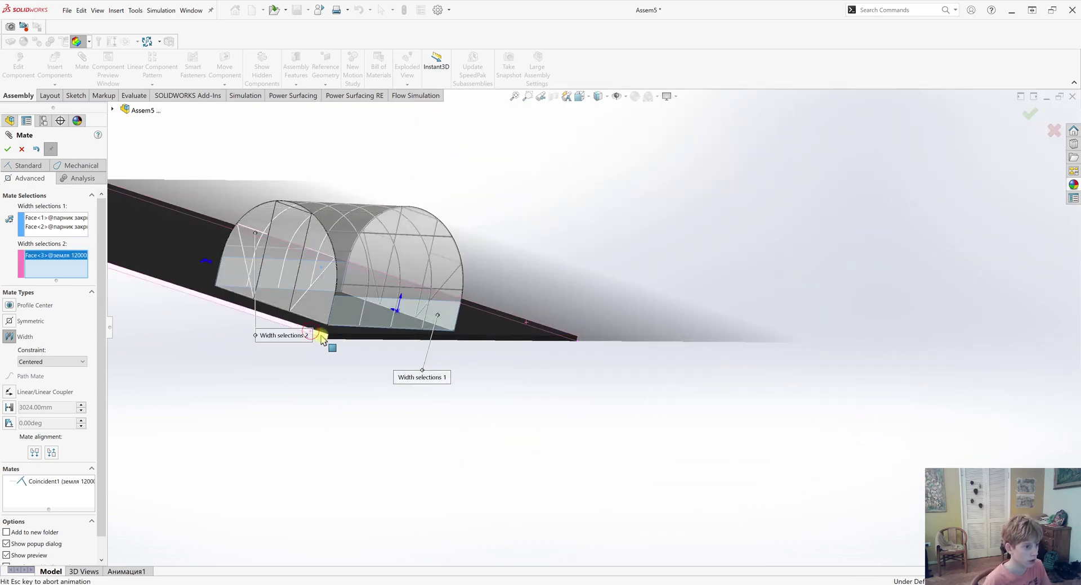
mouse_move(281, 392)
middle_down()
mouse_move(292, 419)
mouse_move(298, 385)
middle_up()
scroll(158, 352, down, 1)
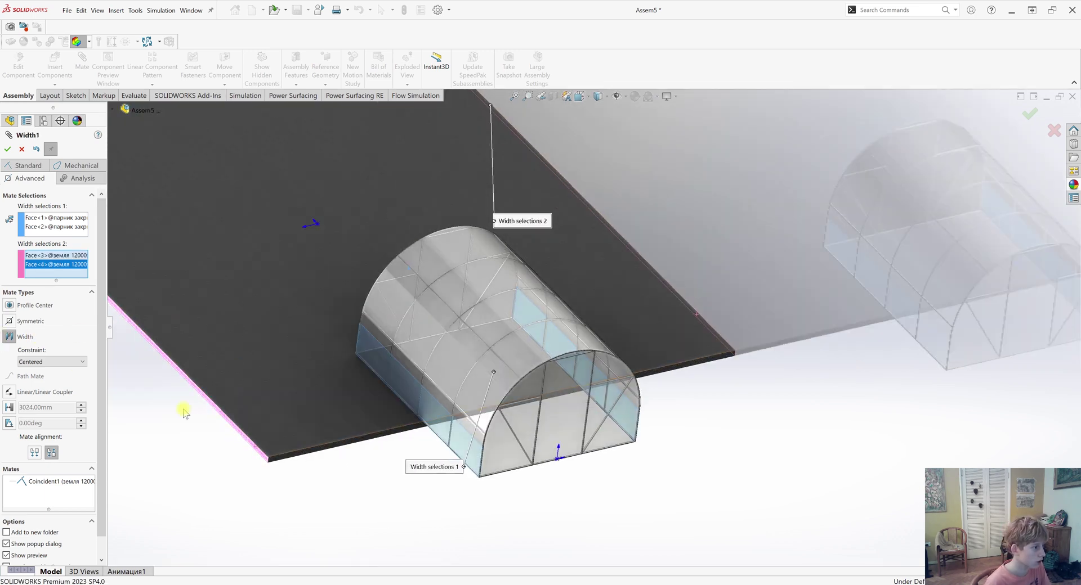
click(7, 149)
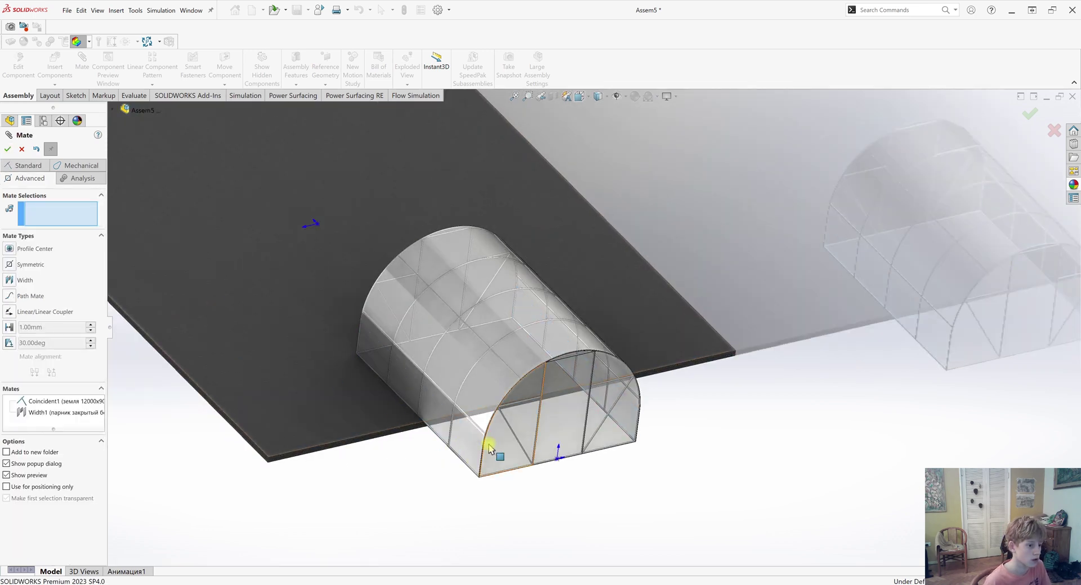
Add a 3000 mm distance mate between the greenhouse's door face and the nearest edge of the ground plate, and finish mating.
drag(501, 438, 384, 315)
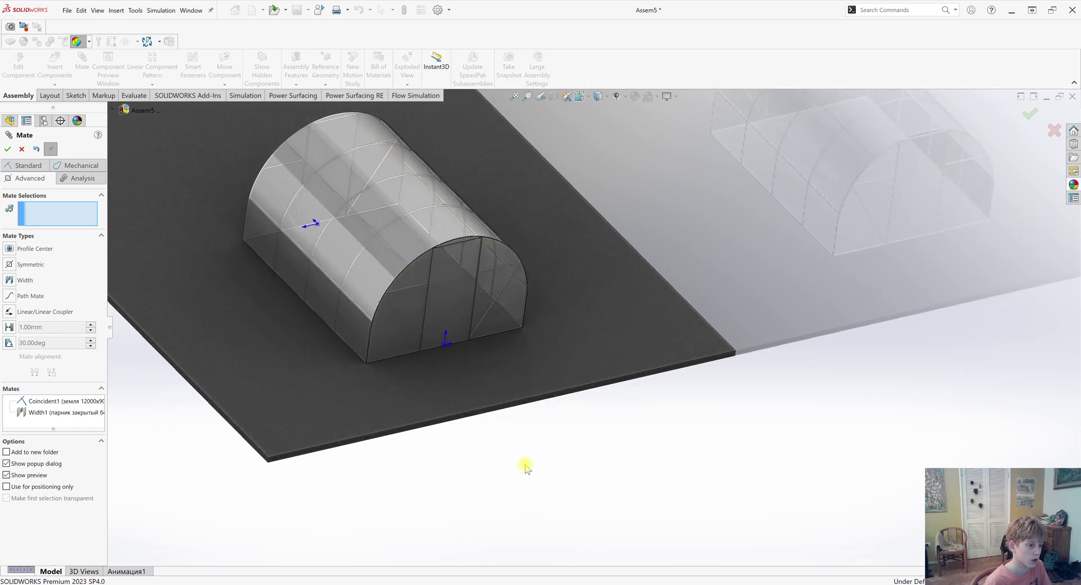
scroll(459, 355, down, 1)
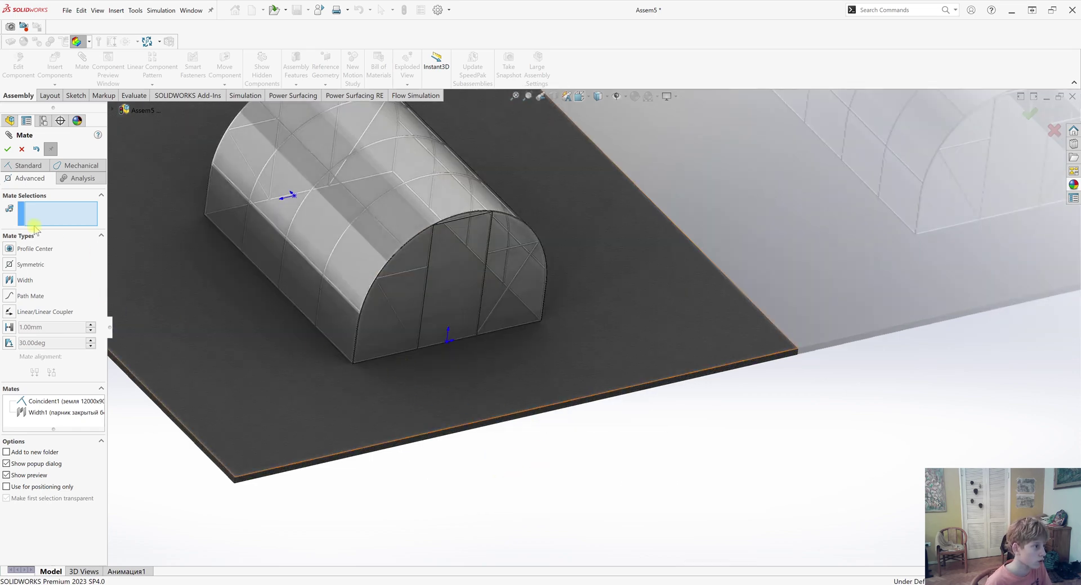
click(22, 166)
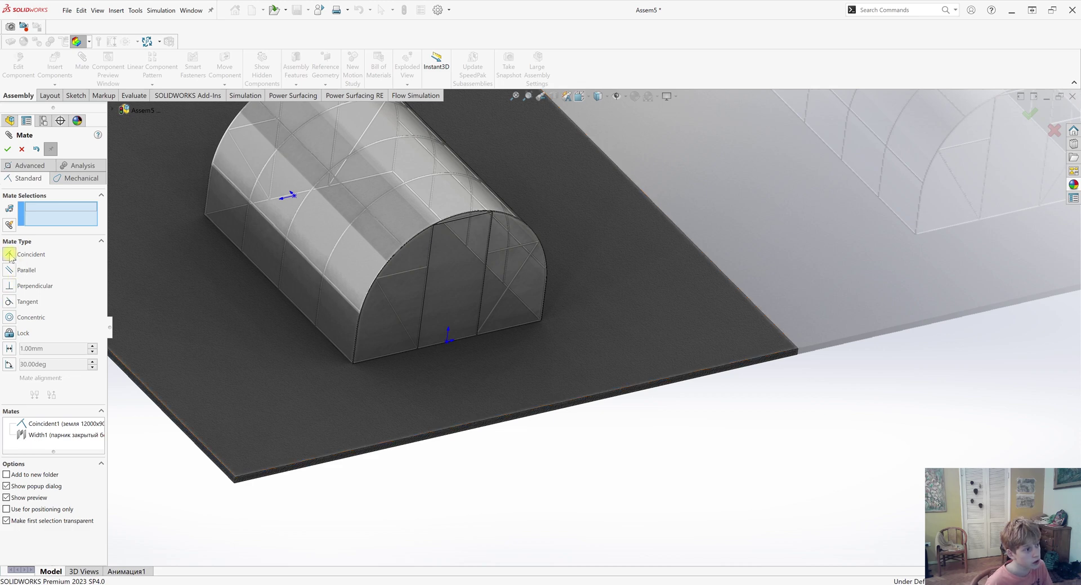
click(9, 349)
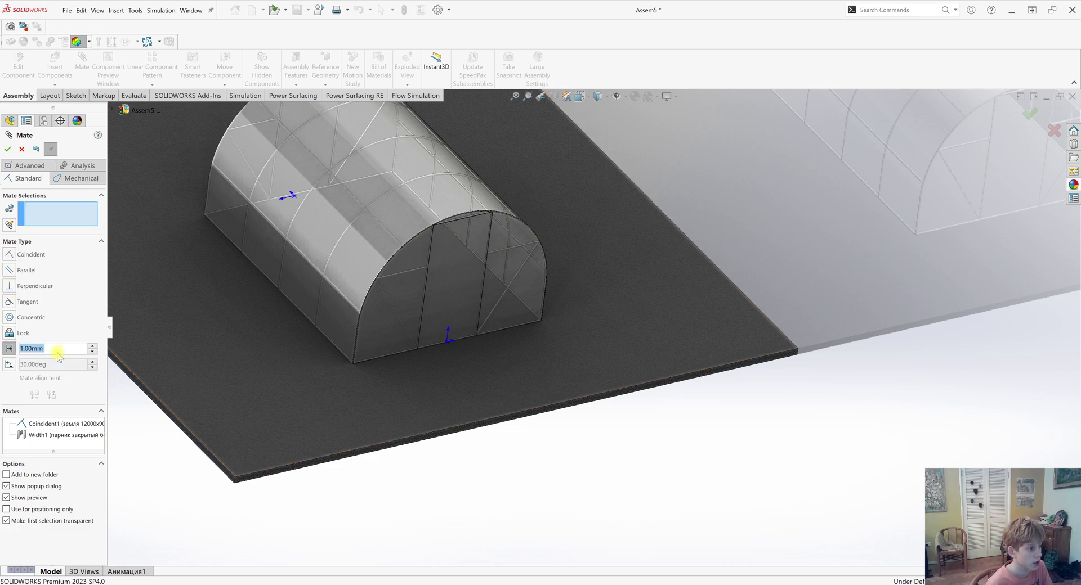
click(456, 310)
scroll(525, 410, down, 8)
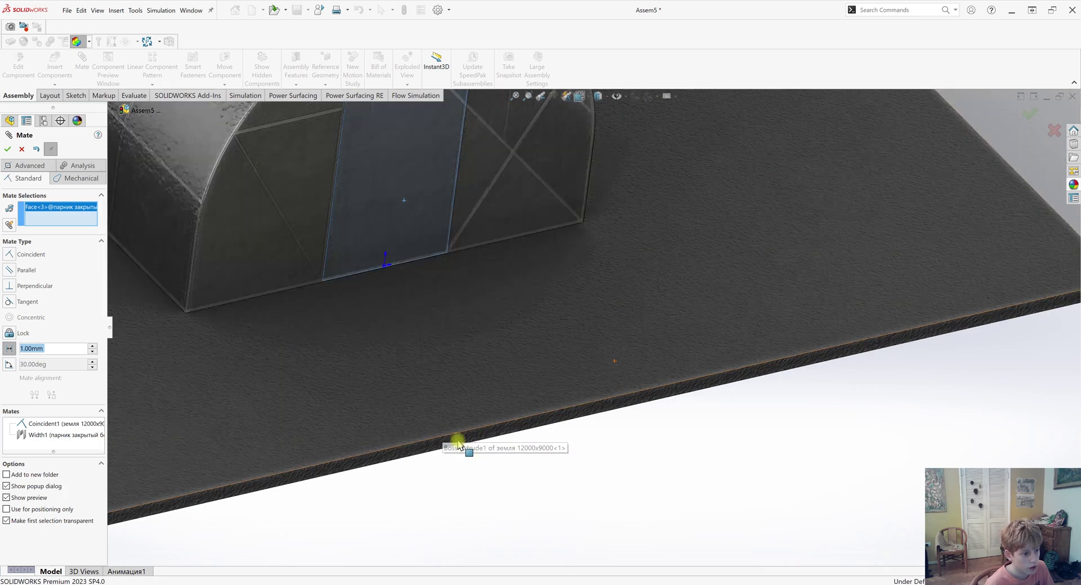
click(457, 445)
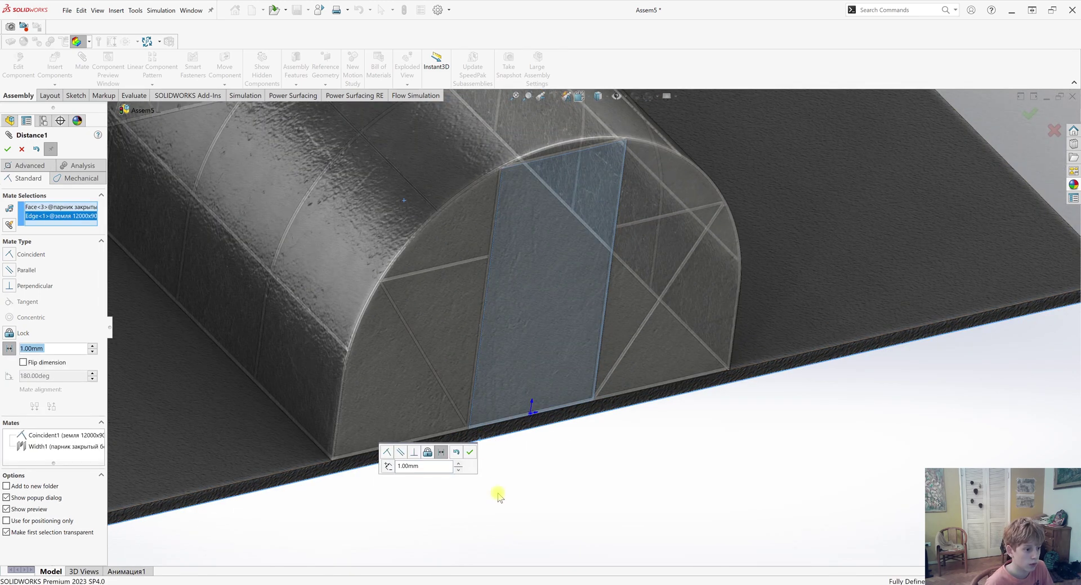
drag(439, 467, 30, 436)
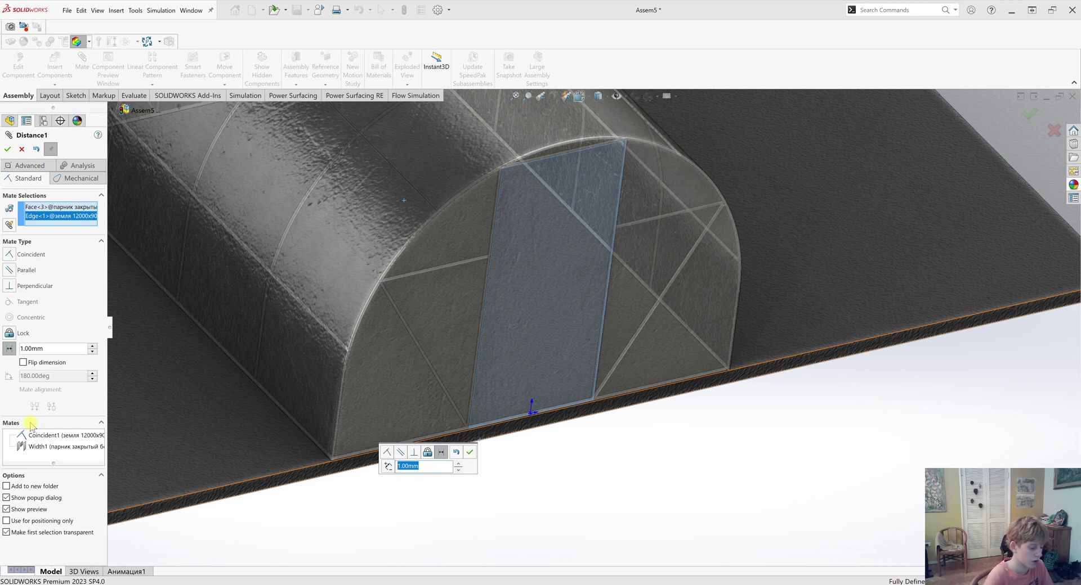
text(3)
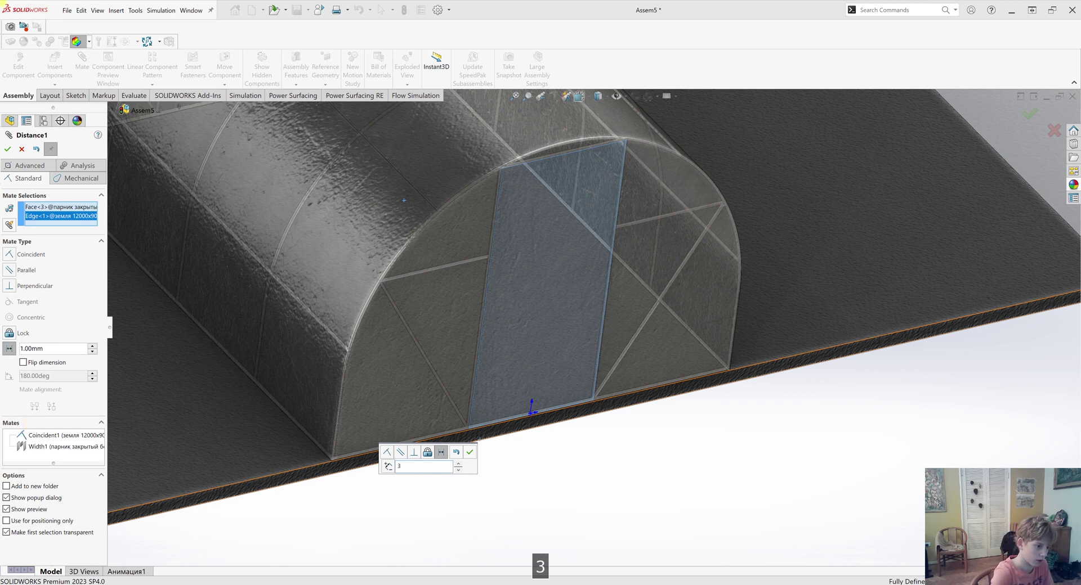
key(Return)
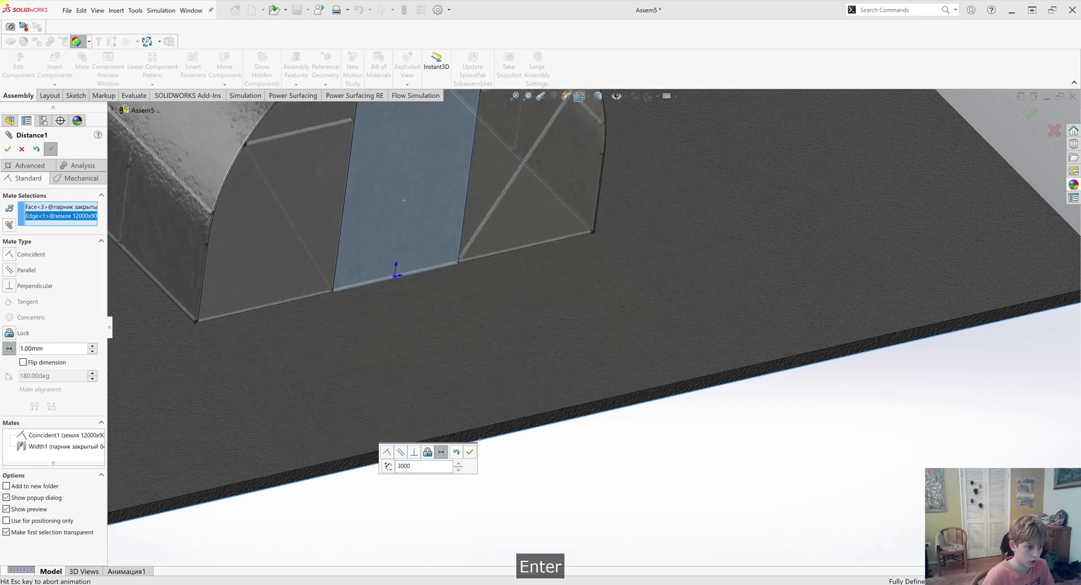
click(472, 453)
scroll(237, 309, up, 5)
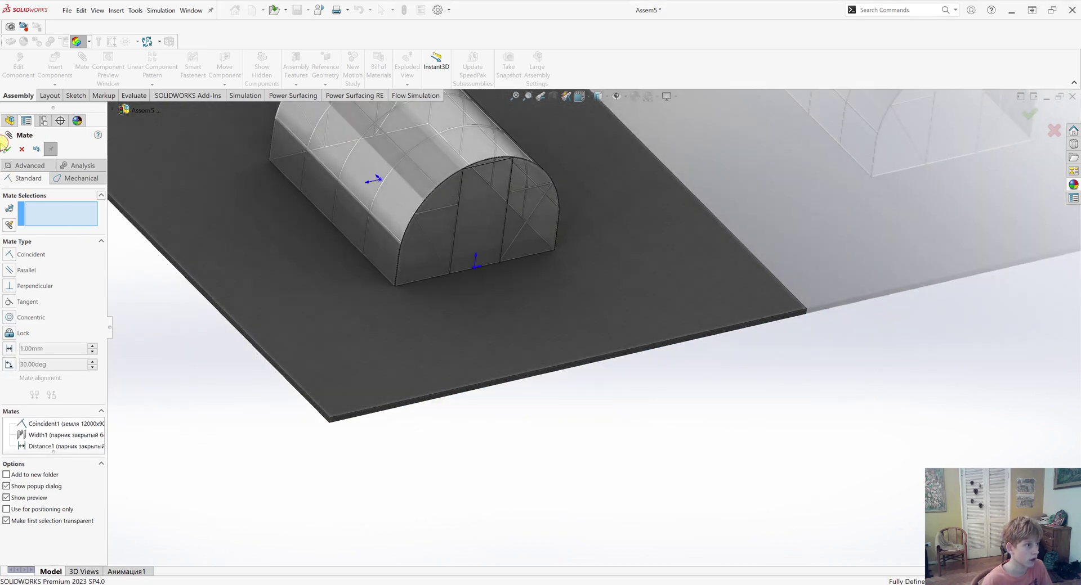
click(5, 149)
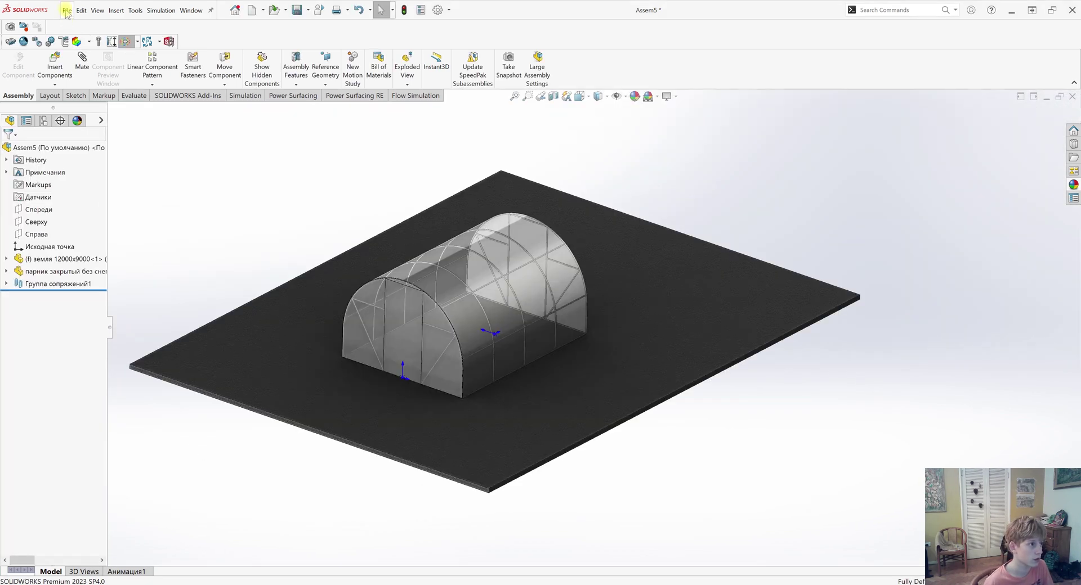
Save the assembly as "Сборка парника продувка" in the Новый урок folder.
click(66, 10)
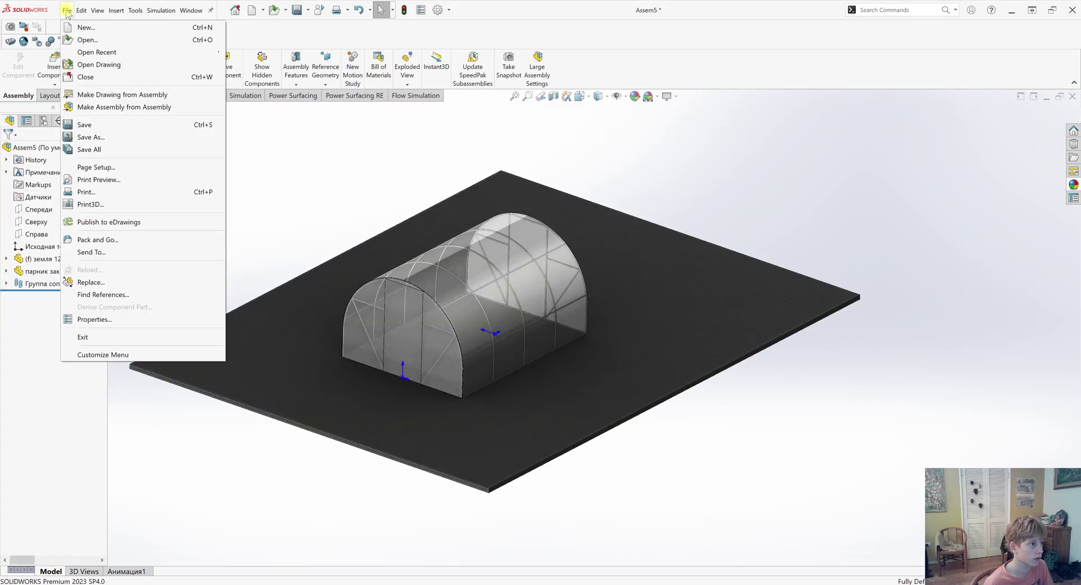
click(110, 138)
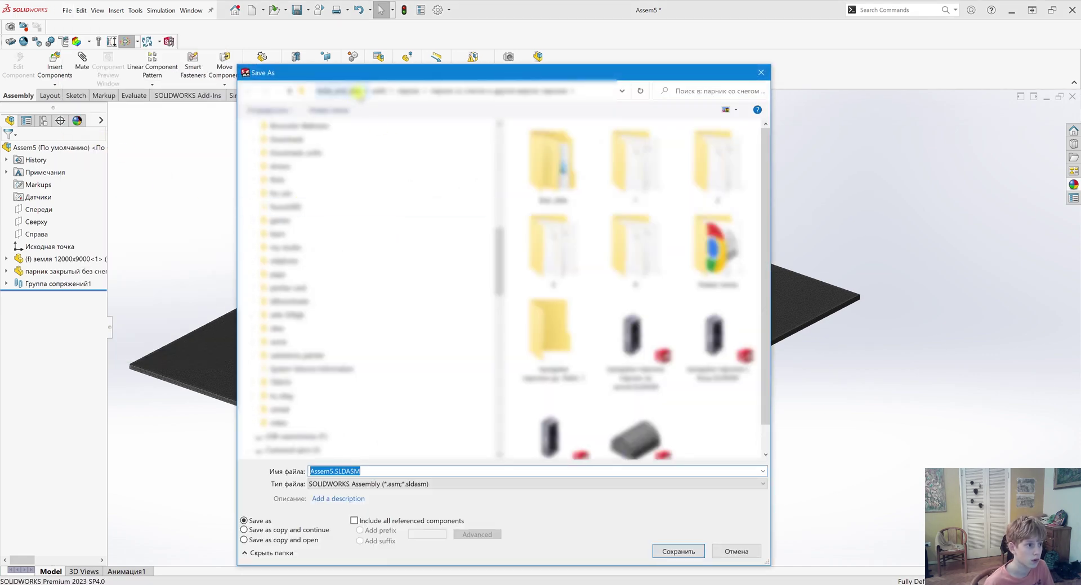
click(385, 91)
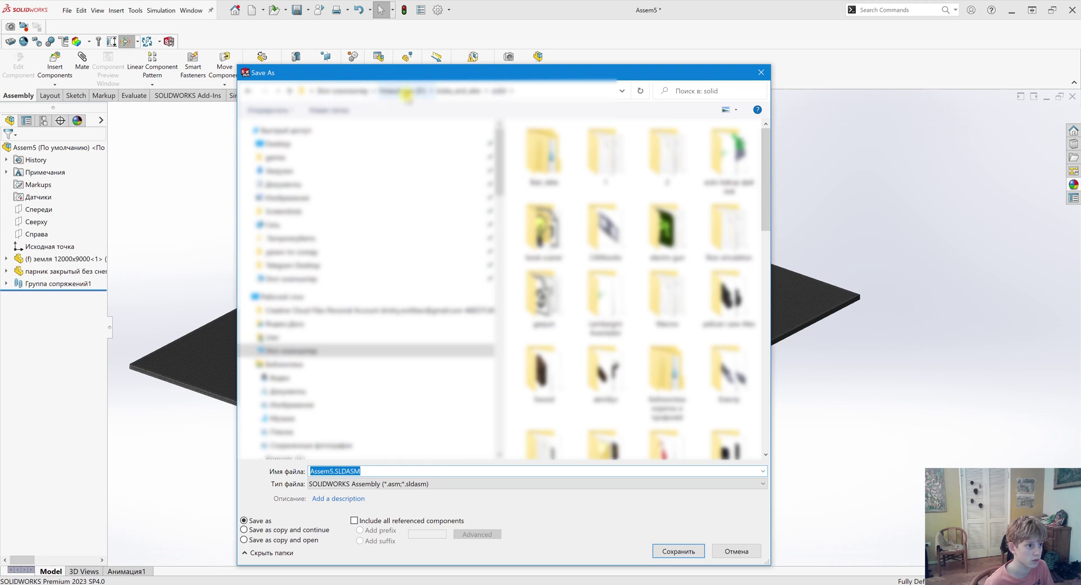
click(405, 92)
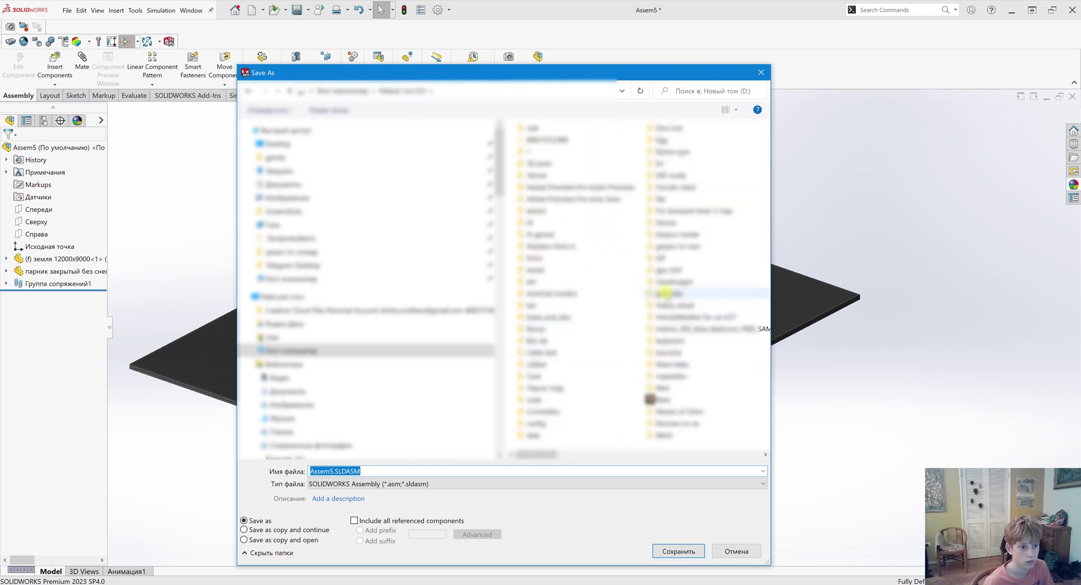
double_click(664, 292)
double_click(670, 316)
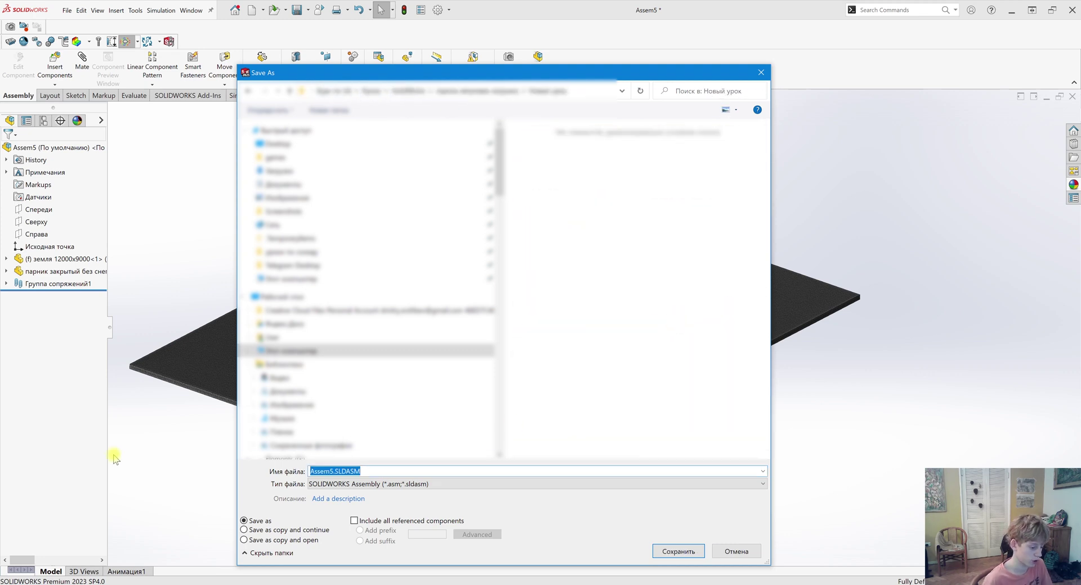
text(c)
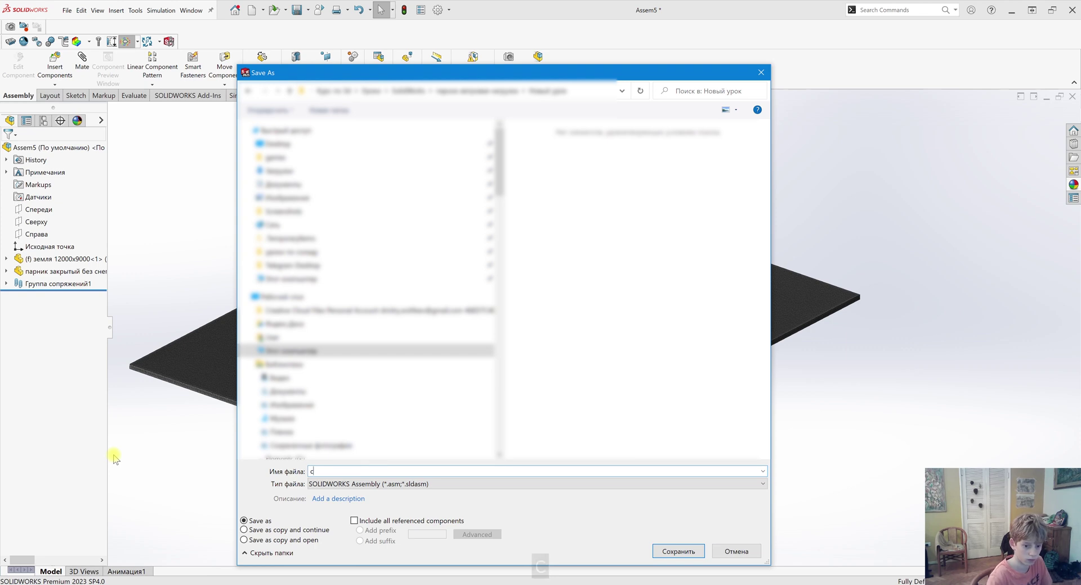
key(BackSpace)
text(C)
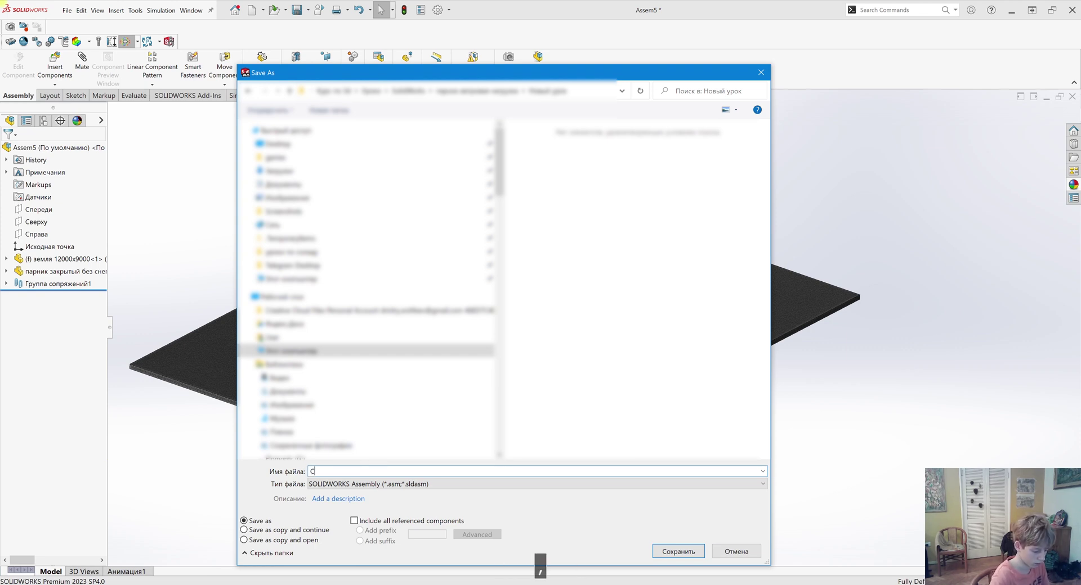
text(борка)
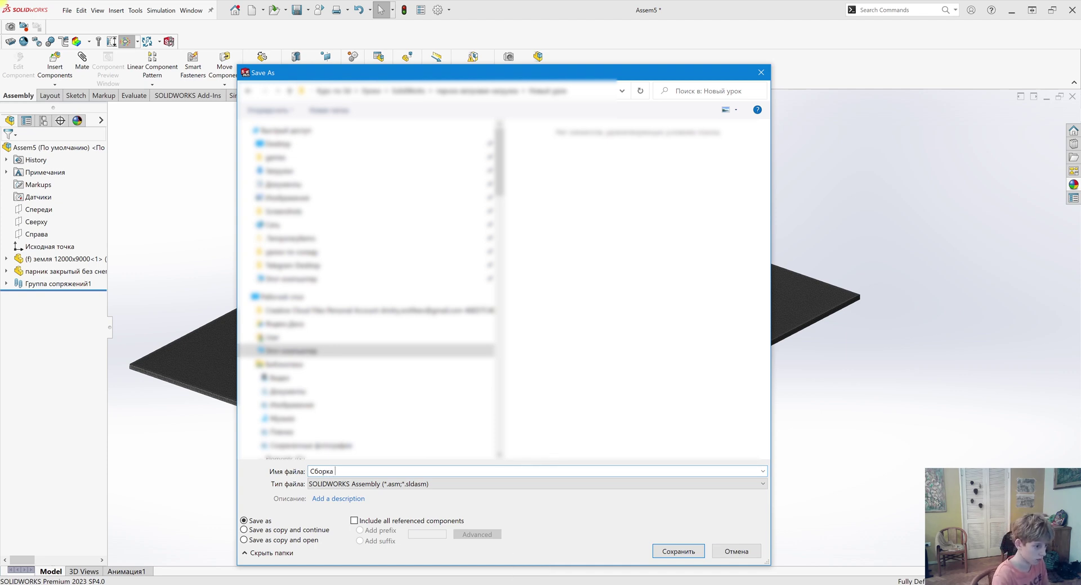
text(парника пр)
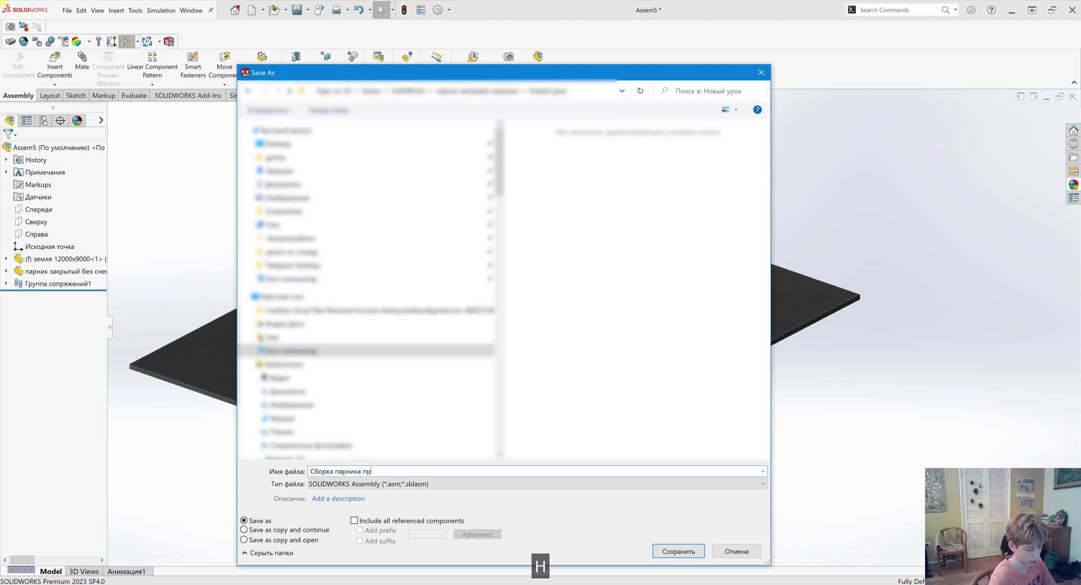
text(одувка)
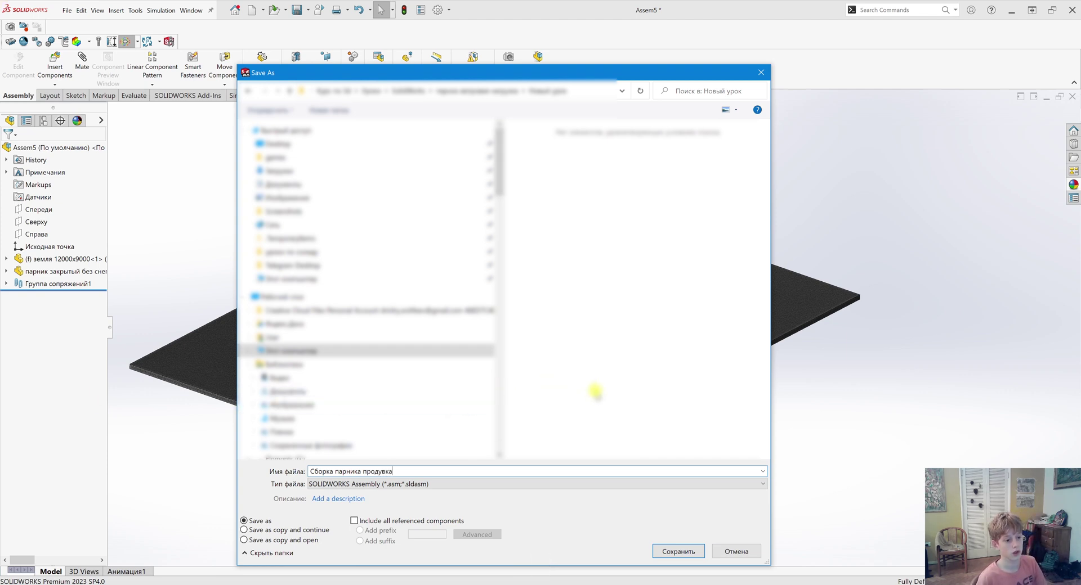
key(Return)
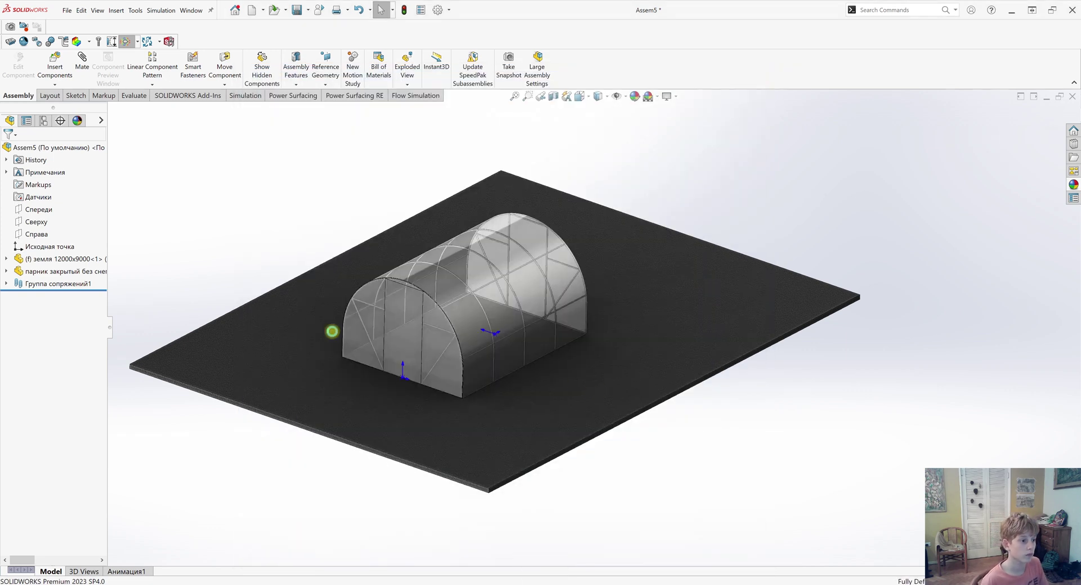
Start a Flow Simulation wizard project named Project(1) on the current configuration with the SI (m-kg-s) unit system.
click(415, 96)
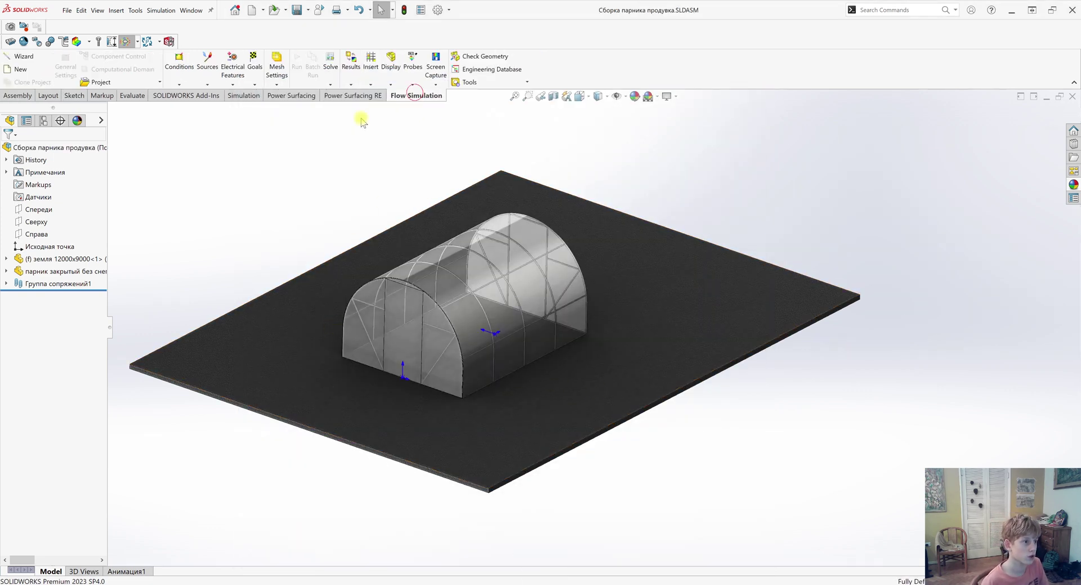
click(26, 57)
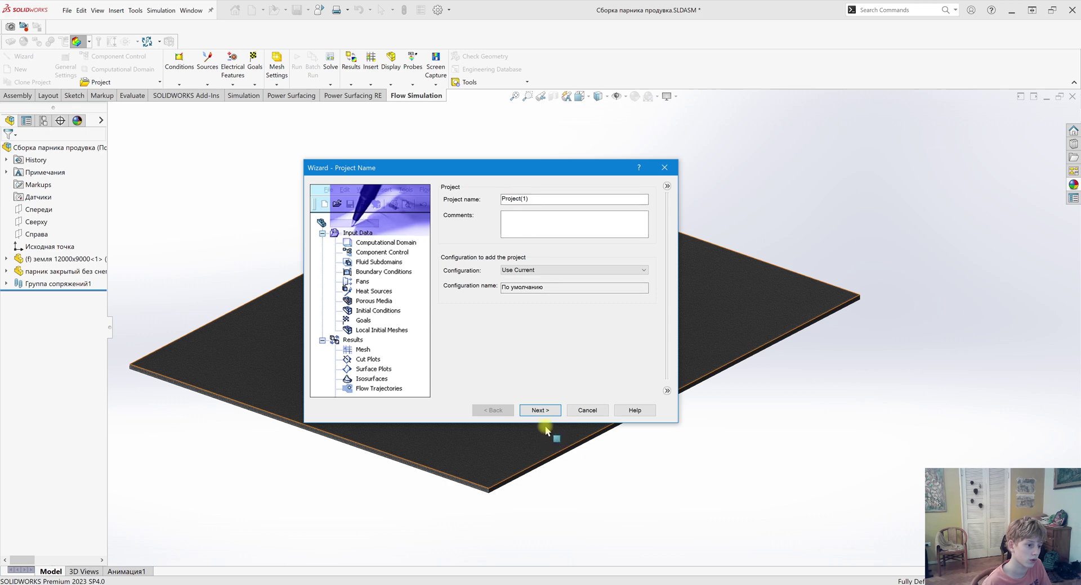
click(539, 410)
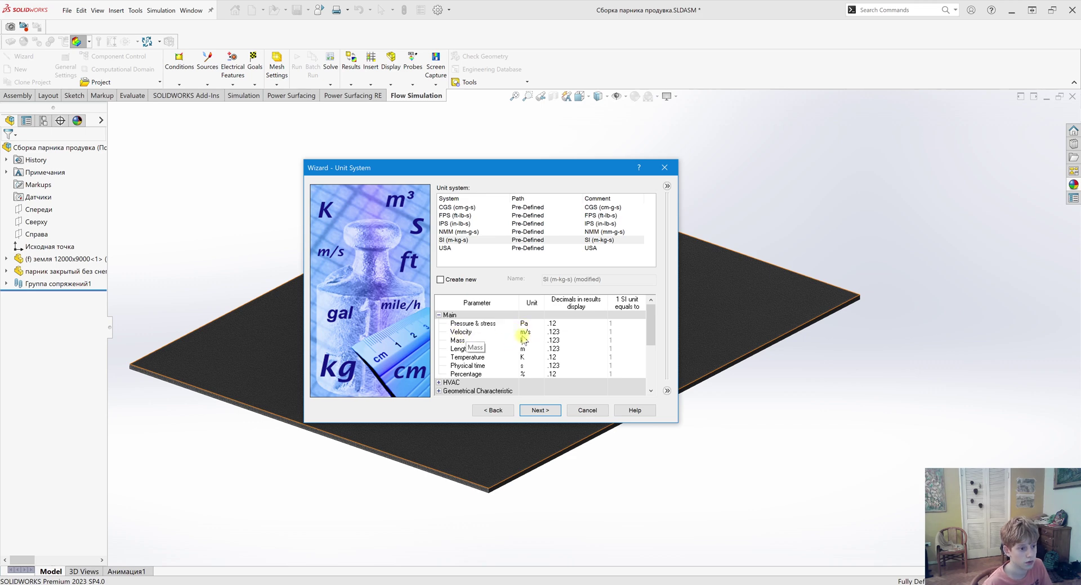
click(540, 411)
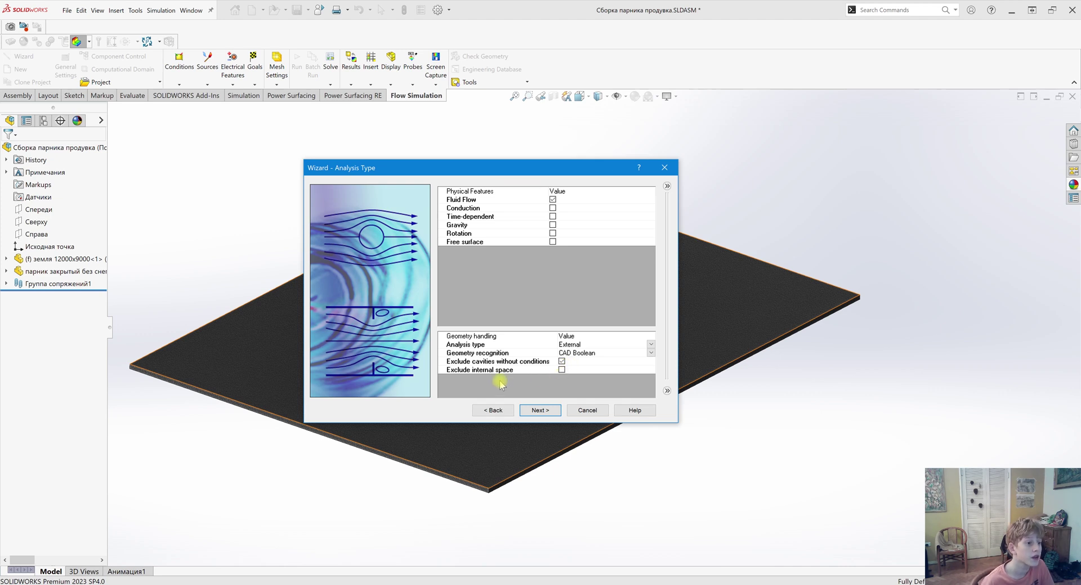
Exclude internal space from the external analysis and add Air from the predefined gases as the project's default fluid.
click(561, 370)
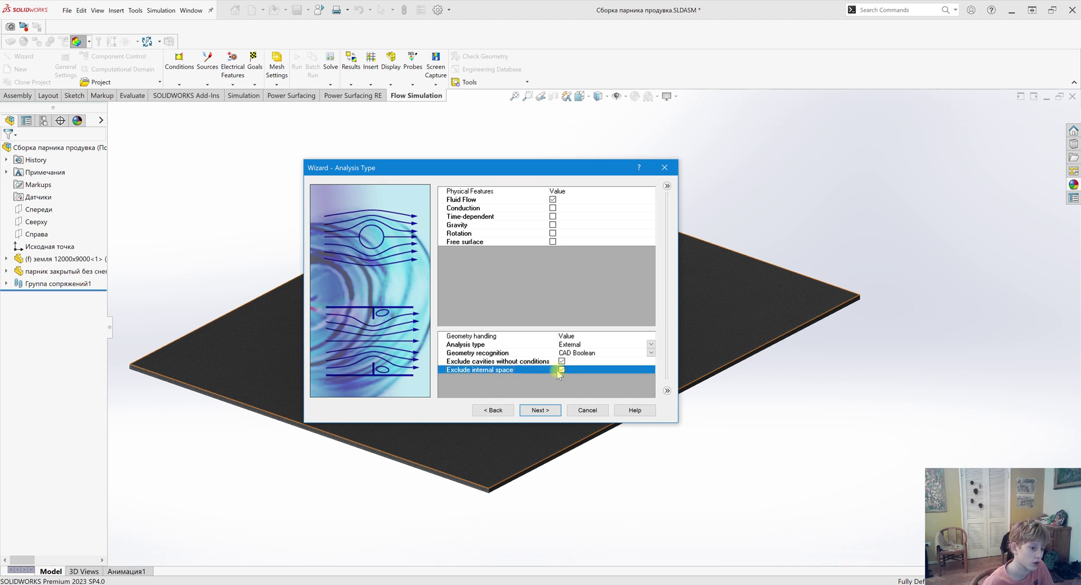
click(540, 411)
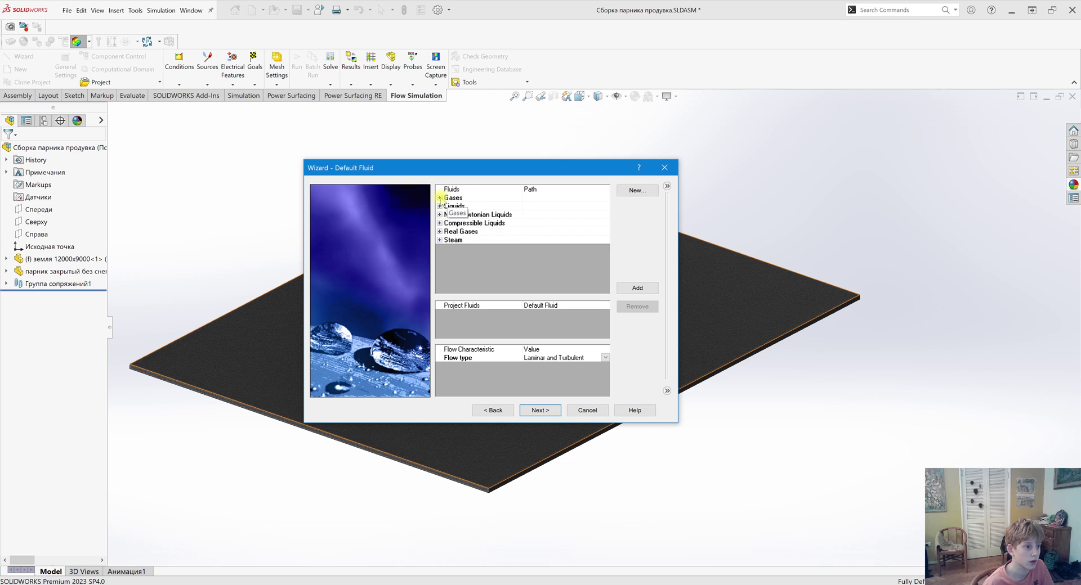
click(440, 198)
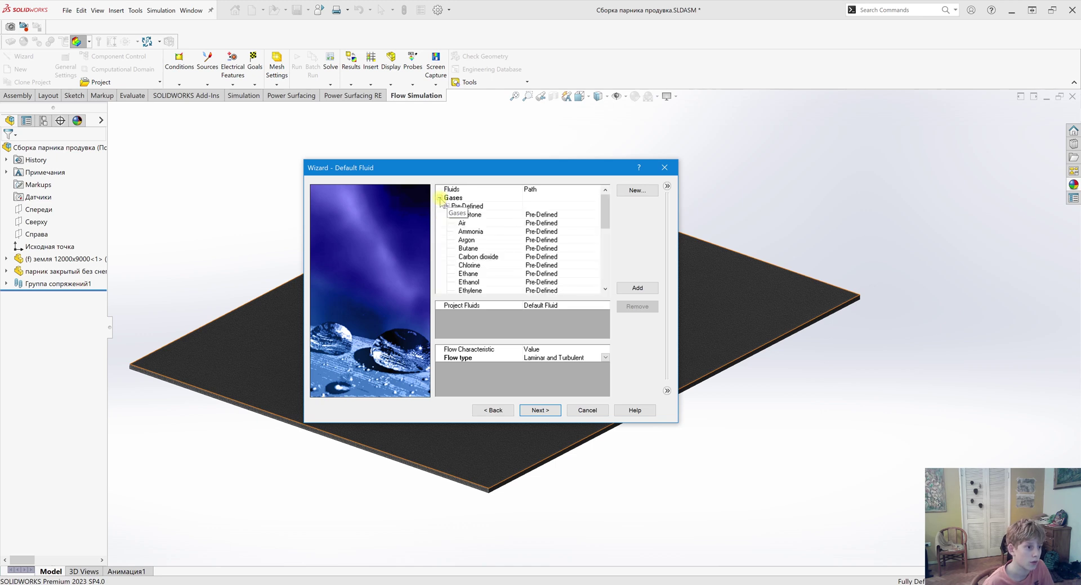
double_click(464, 224)
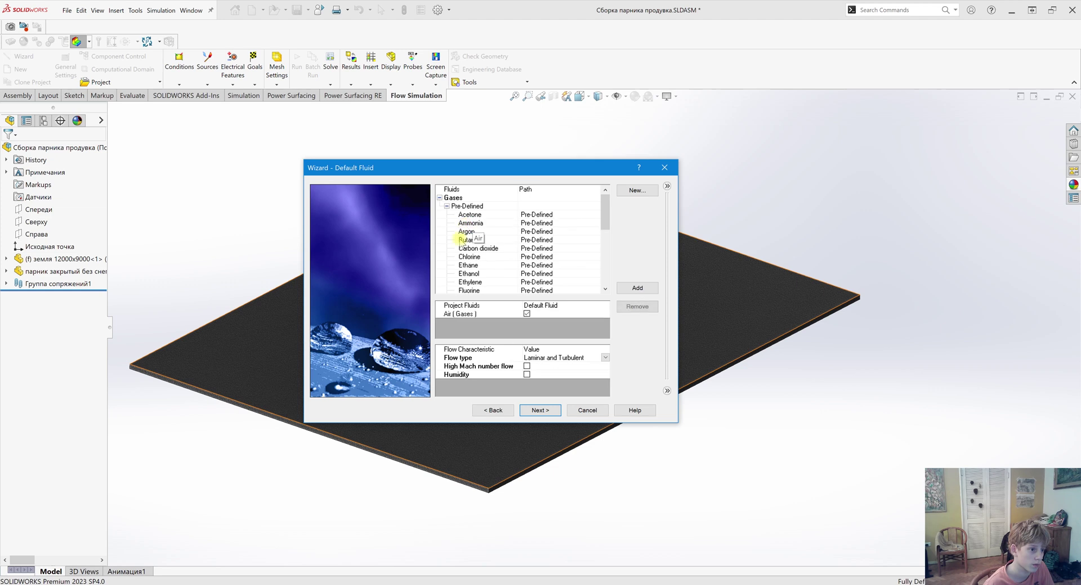
click(542, 412)
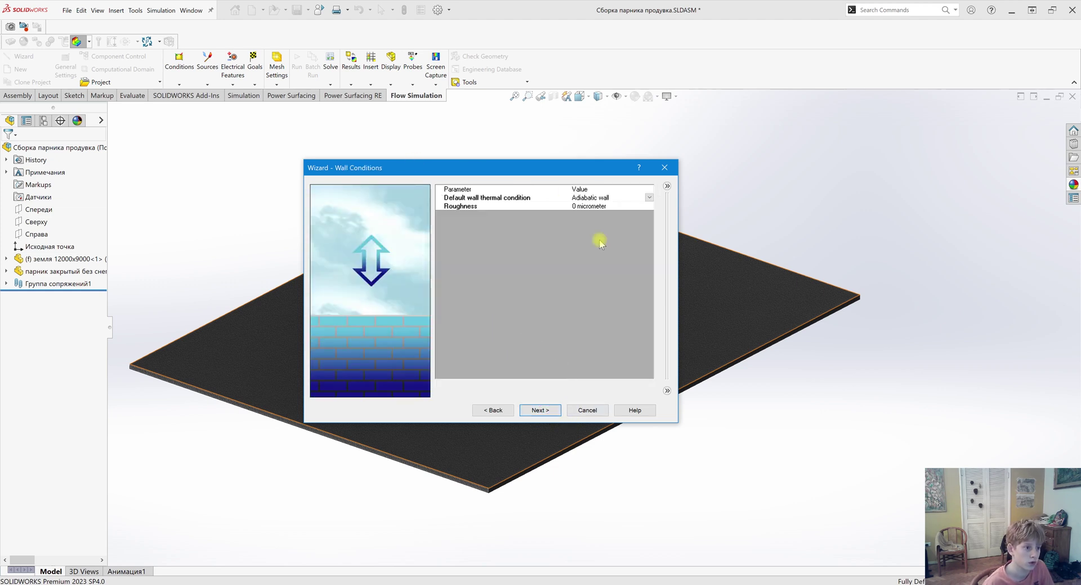
Accept the adiabatic, 0 micrometer wall conditions and set the ambient velocity in the X direction to 40 m/s.
click(538, 411)
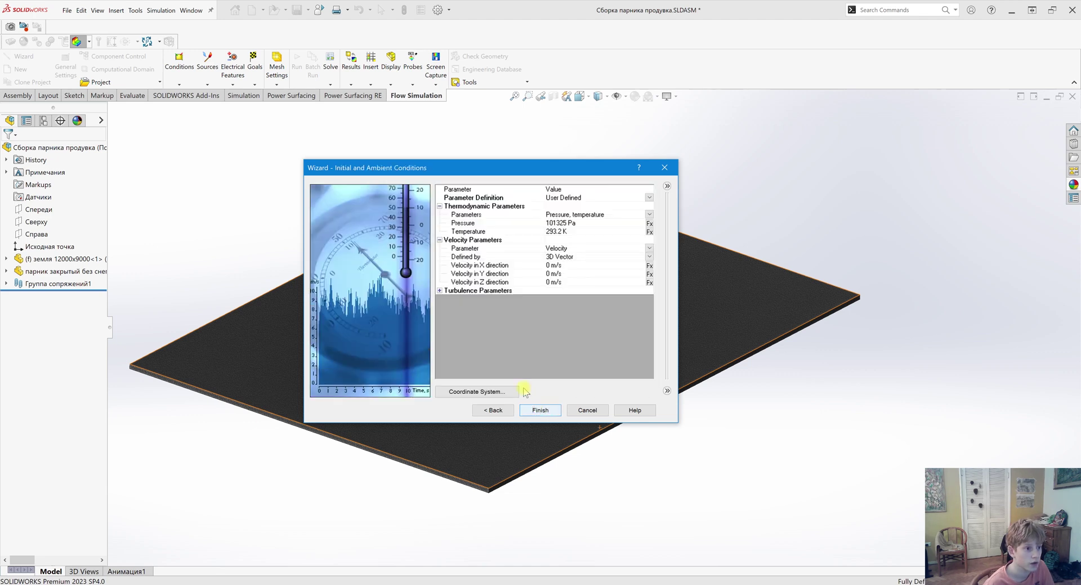
click(550, 266)
key(BackSpace)
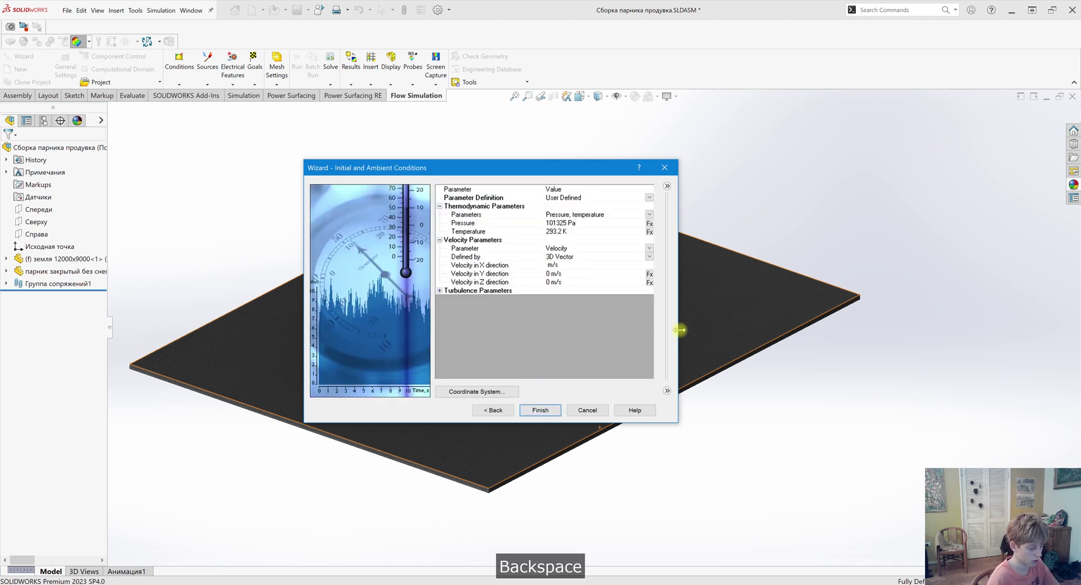
text(40)
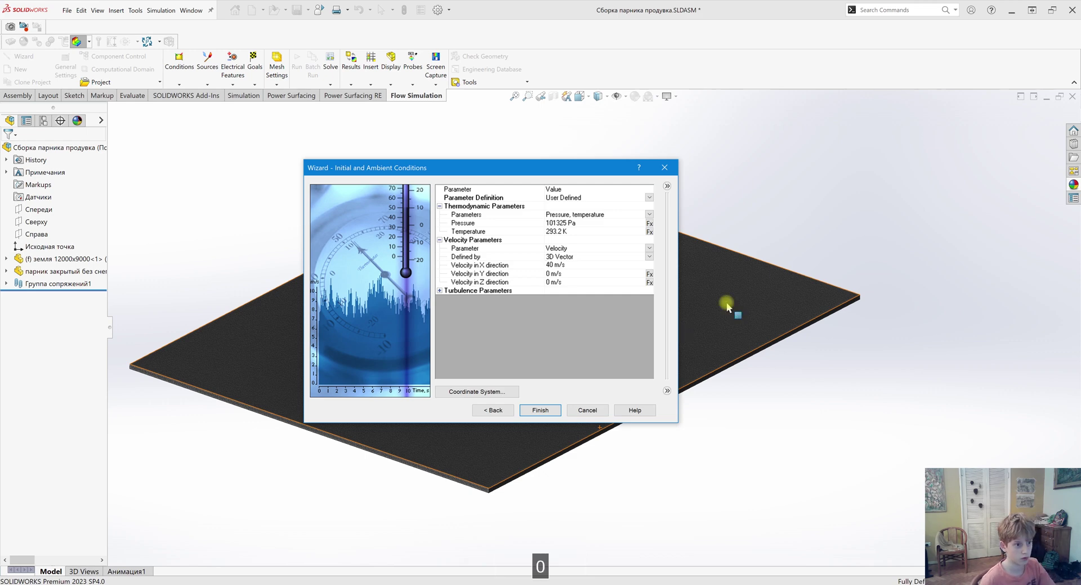
key(Return)
drag(501, 172, 799, 111)
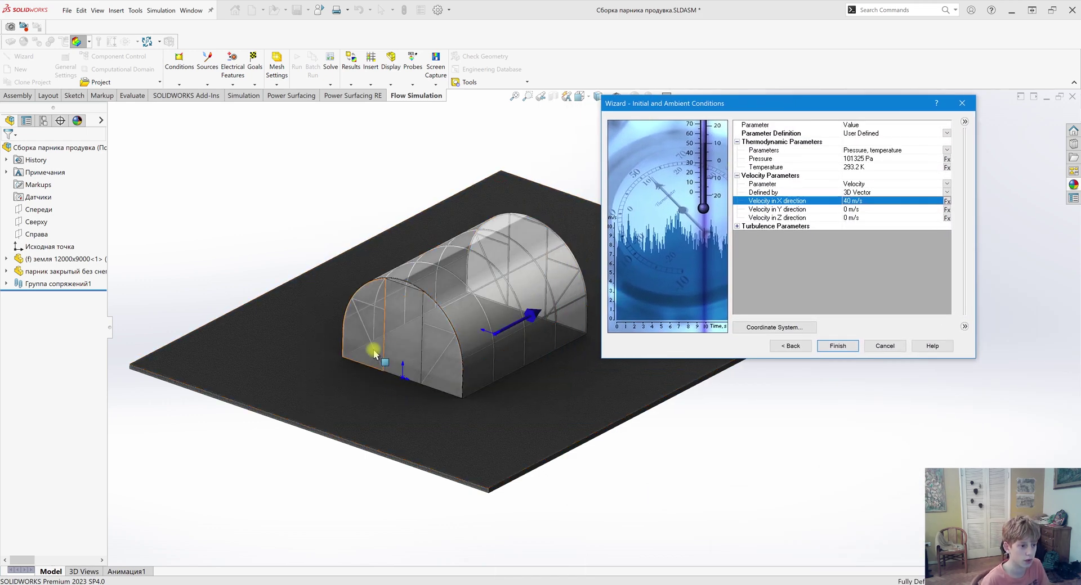
Try reversing the wind with an X velocity of -40 m/s, and restore it to 40 m/s.
click(843, 201)
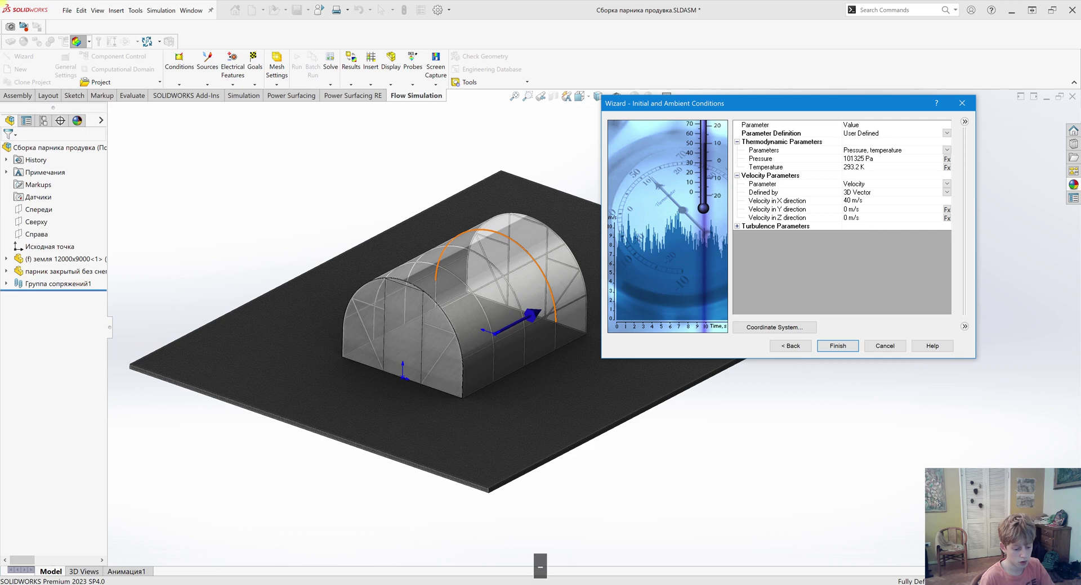
text(-)
key(Return)
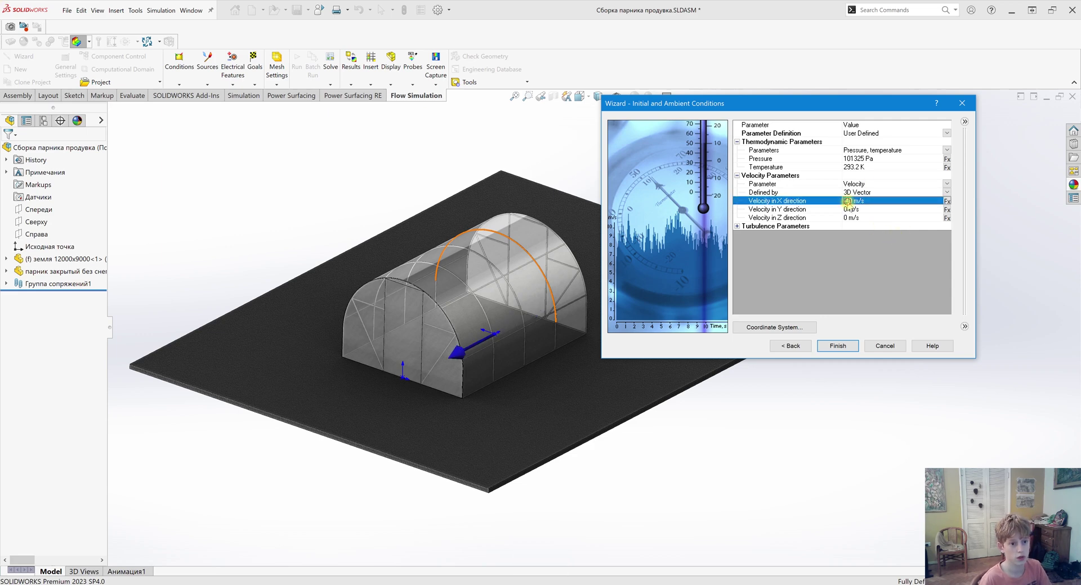
key(BackSpace)
key(Return)
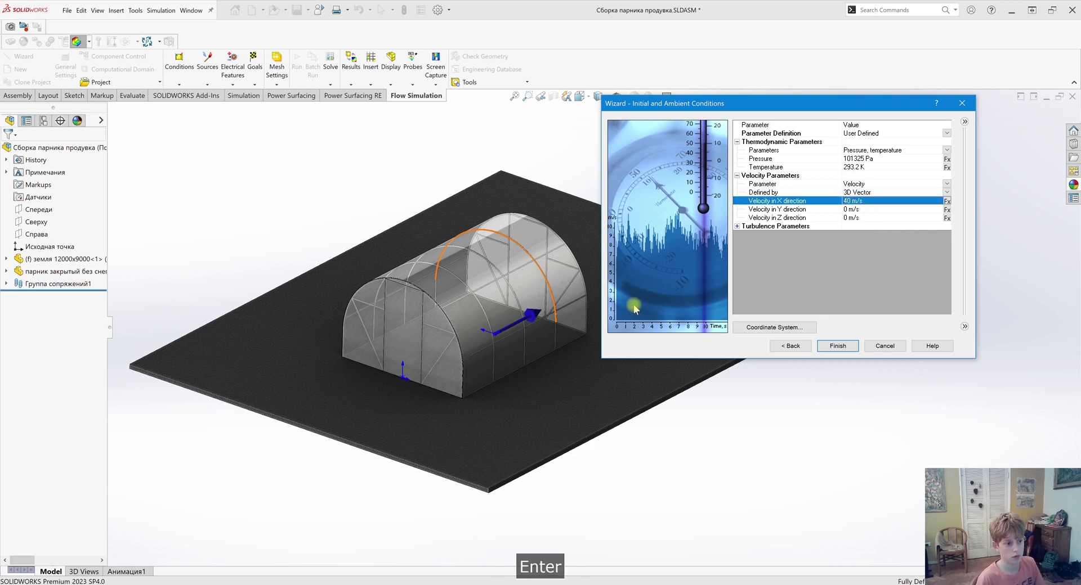
Finish the wizard to create the external flow project.
drag(739, 111, 614, 99)
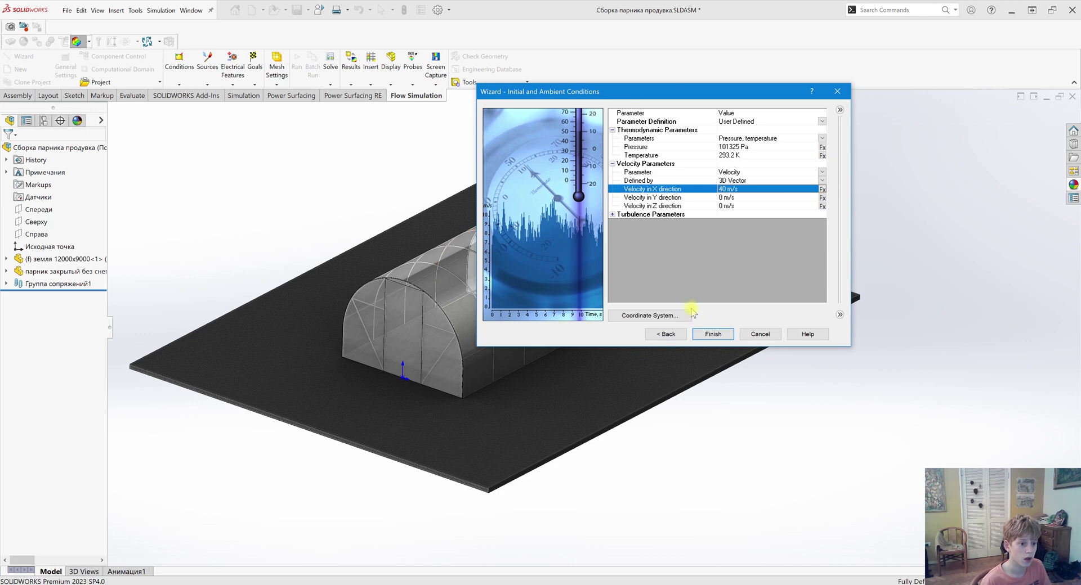
click(723, 336)
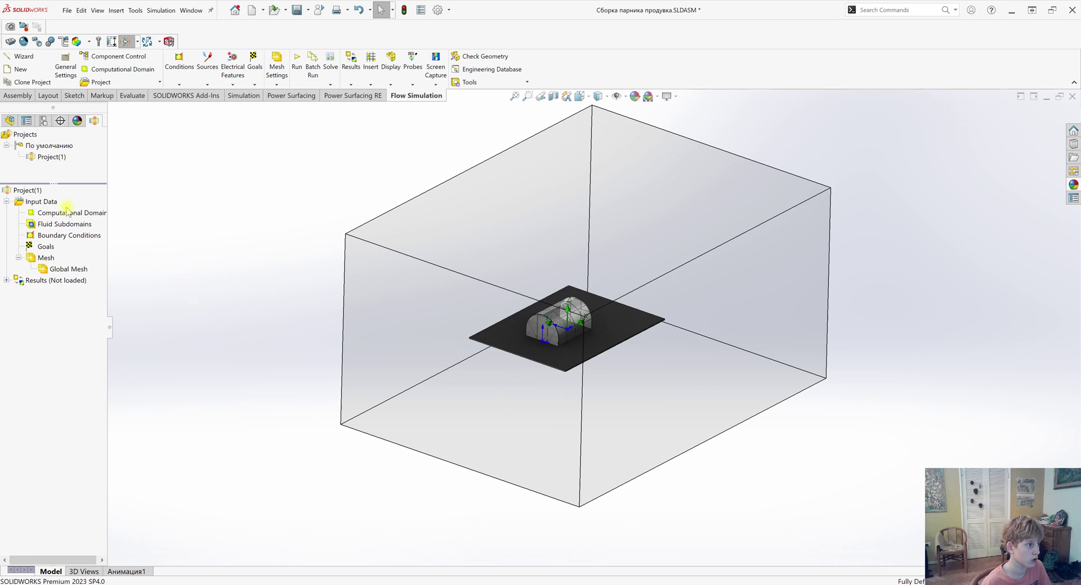
Set the computational domain's X min to -6 m, at the ground plate's edge on the greenhouse door side.
click(68, 213)
scroll(568, 396, down, 2)
middle_drag(608, 386, 553, 389)
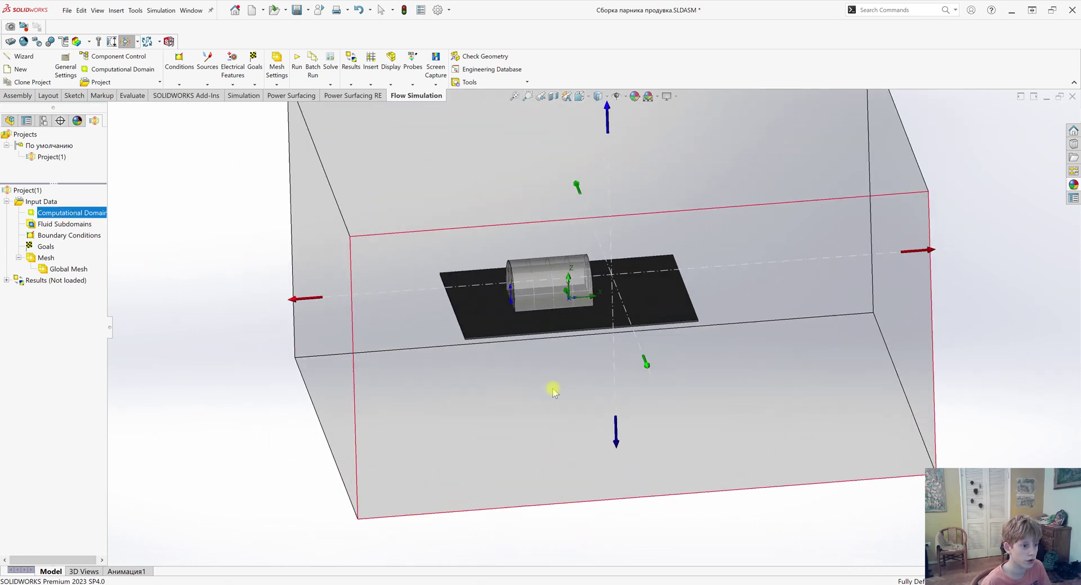
scroll(550, 289, down, 2)
key(ctrl+8)
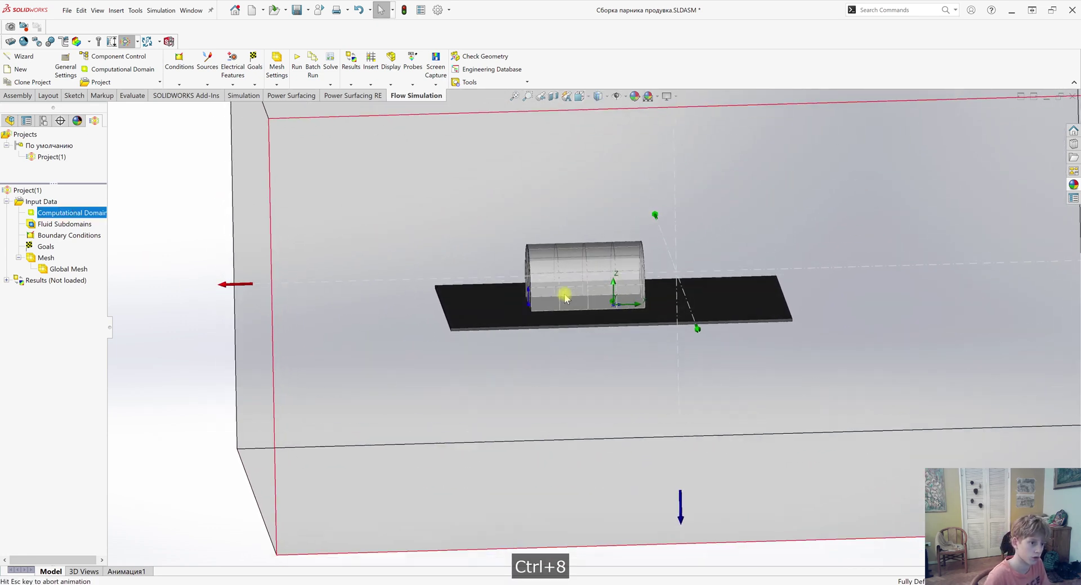
scroll(412, 232, down, 2)
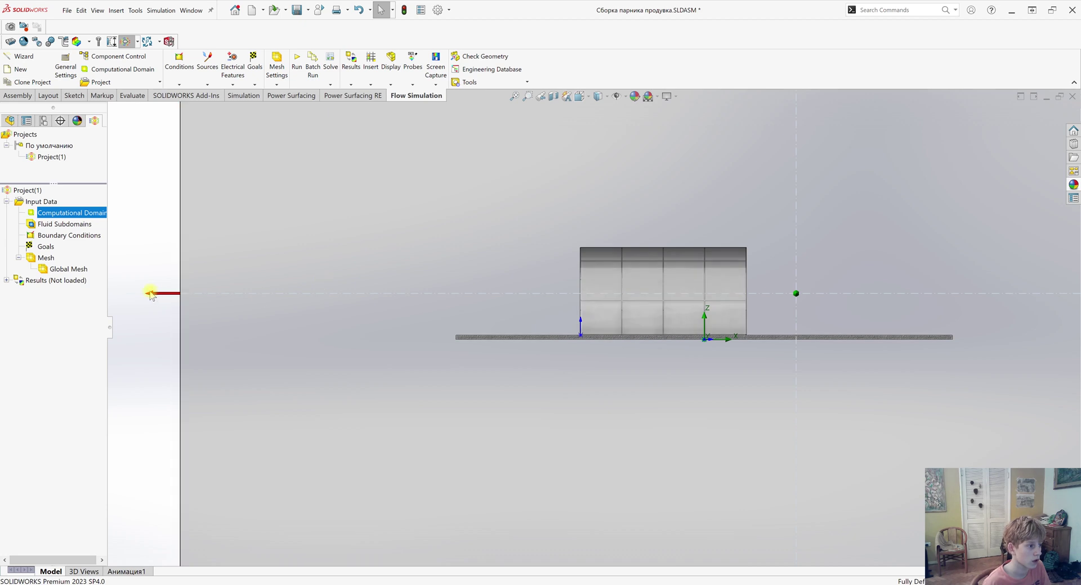
click(159, 297)
click(57, 213)
drag(152, 297, 431, 318)
scroll(565, 314, down, 3)
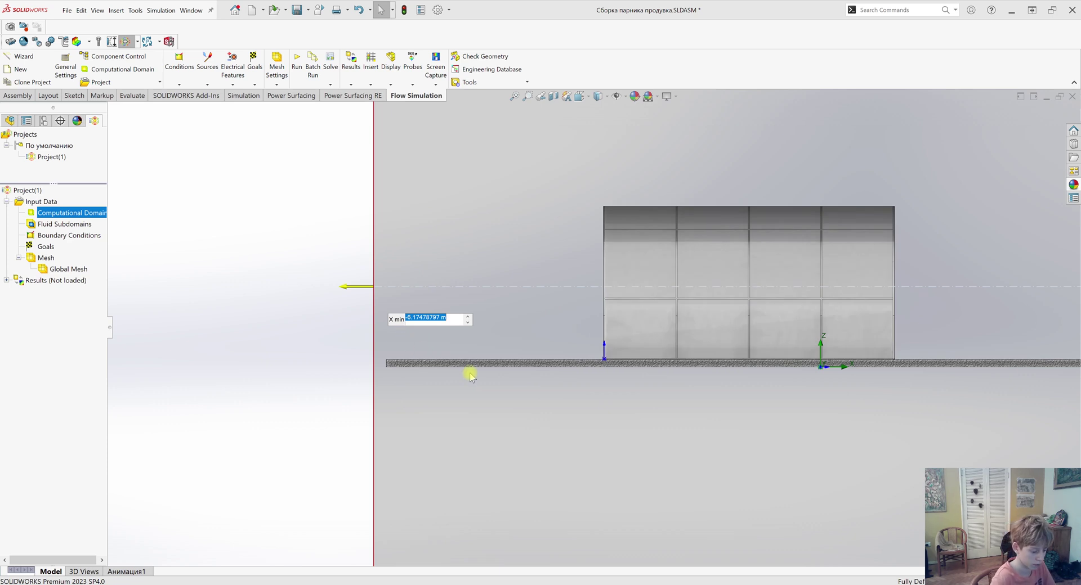
text(-6)
key(Return)
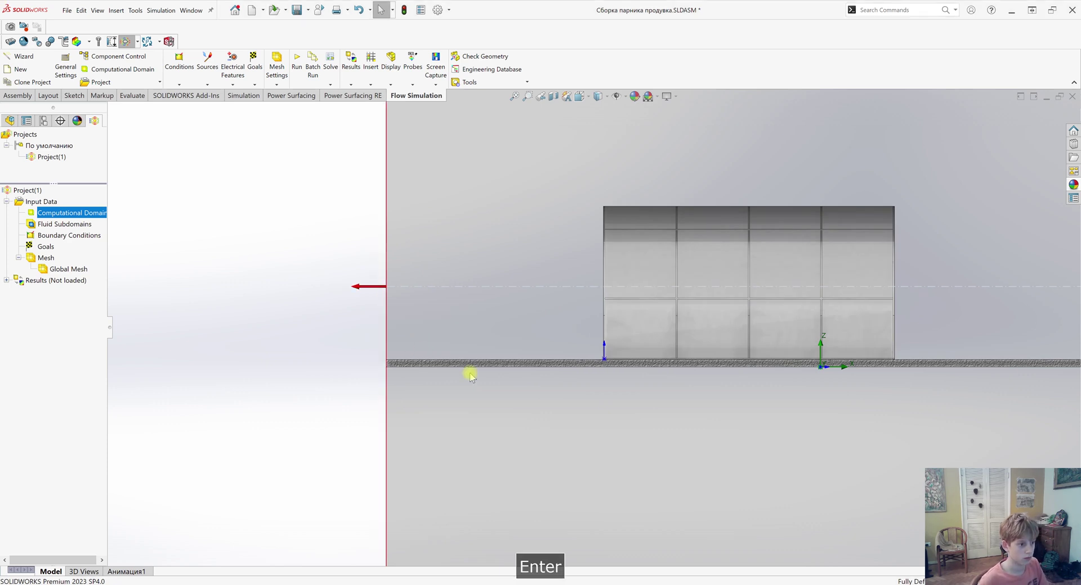
Set the computational domain's X max to 6 m, at the opposite edge of the ground plate.
scroll(449, 335, up, 4)
drag(1028, 319, 857, 309)
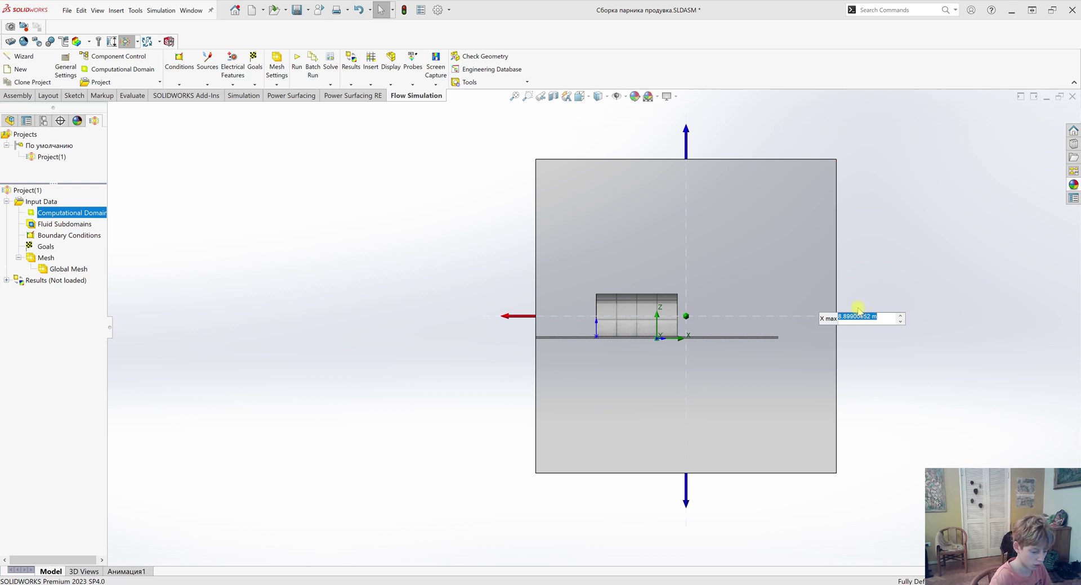
text(6)
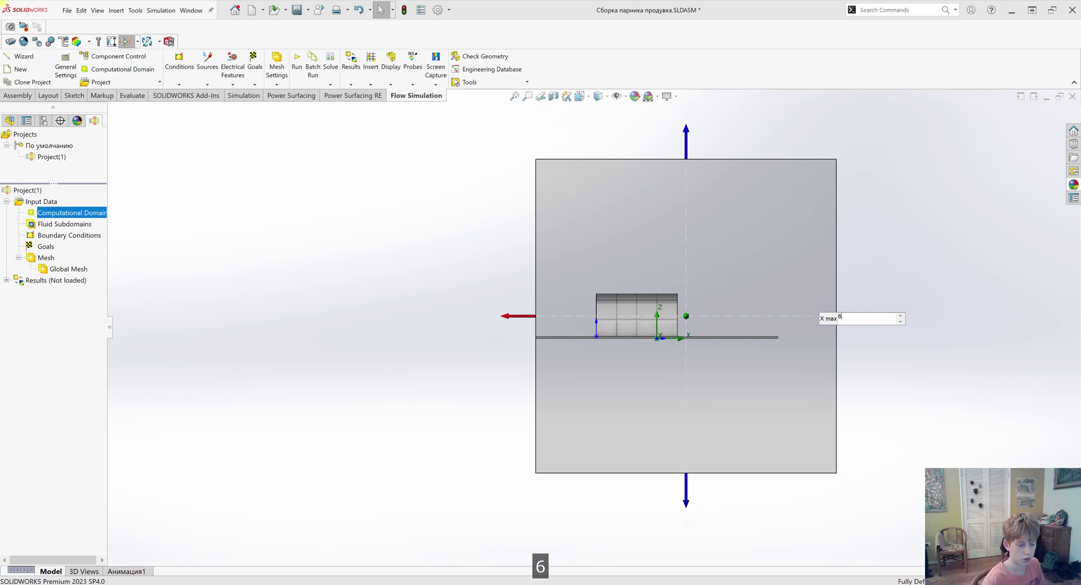
key(Return)
Raise the computational domain's lower boundary to the ground plate, with Z min at about 0.09 m.
scroll(686, 338, down, 2)
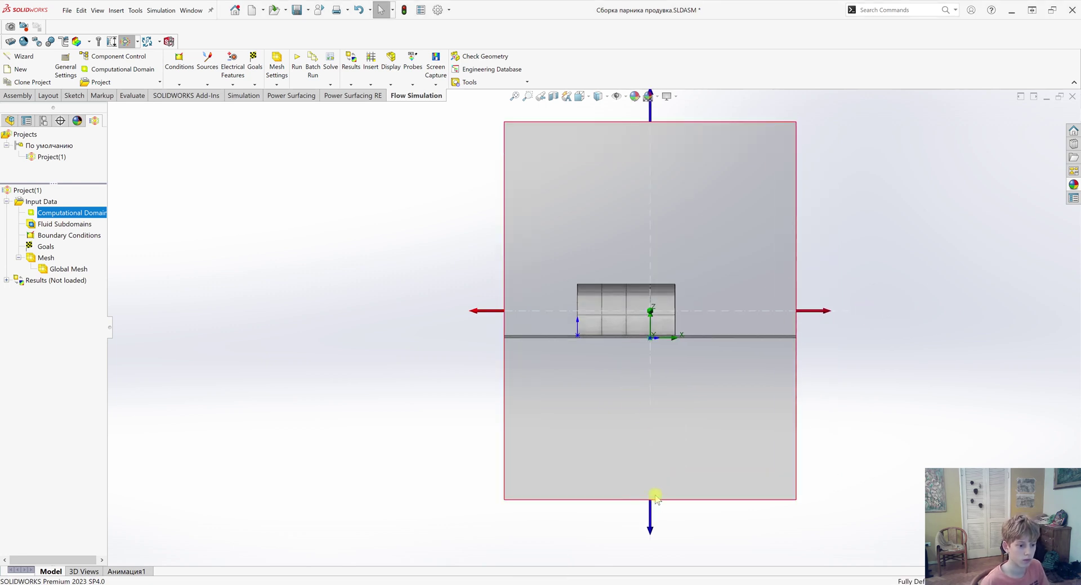
drag(652, 516, 657, 380)
scroll(660, 354, down, 4)
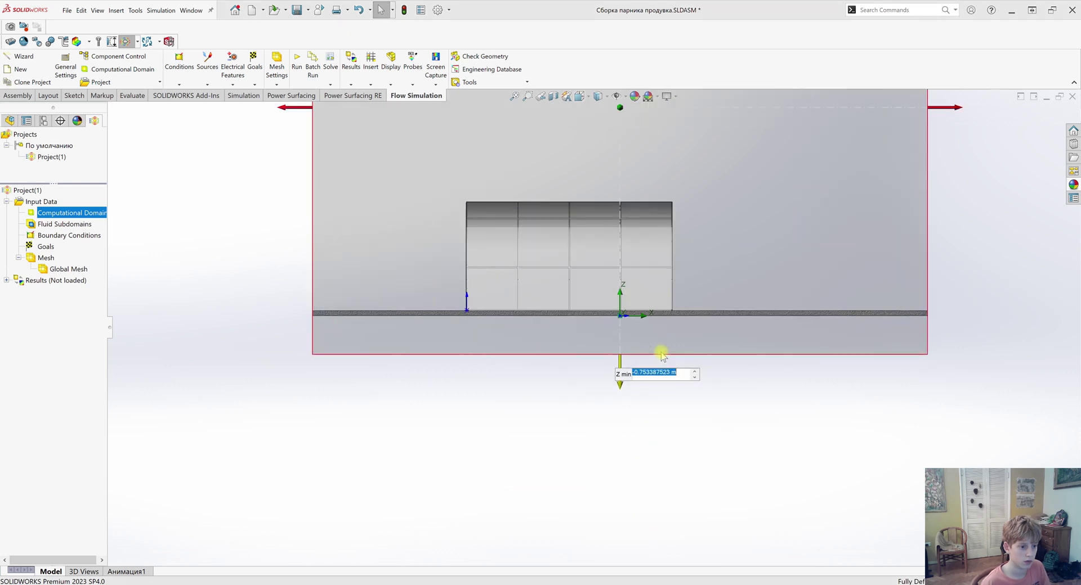
scroll(658, 302, down, 5)
drag(544, 473, 541, 366)
scroll(756, 321, up, 4)
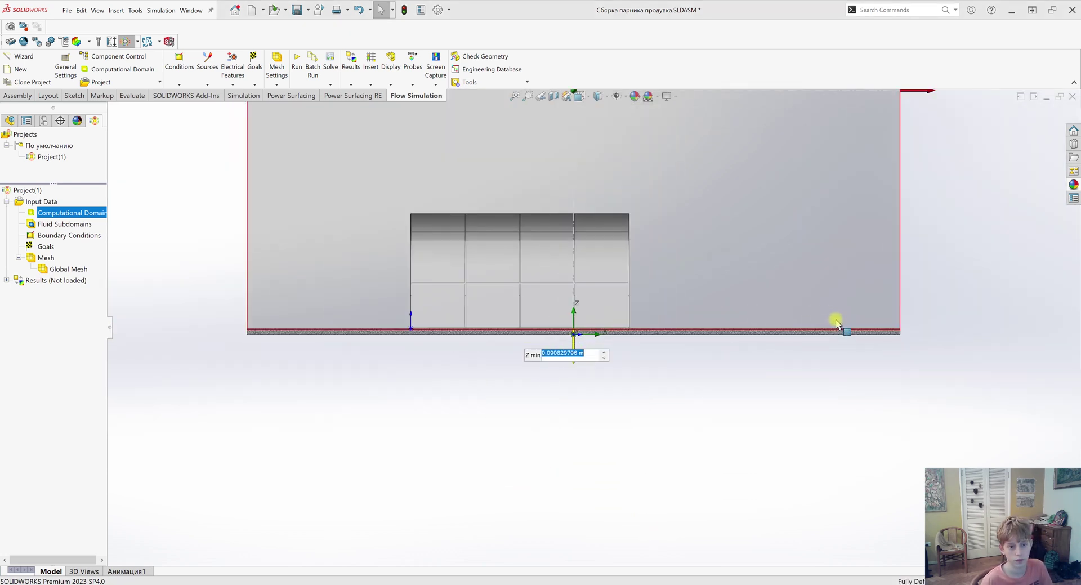
Check the lower boundary against the ground plate's thickness and set the computational domain's Z min to 0.0.
scroll(862, 319, down, 8)
scroll(804, 360, up, 6)
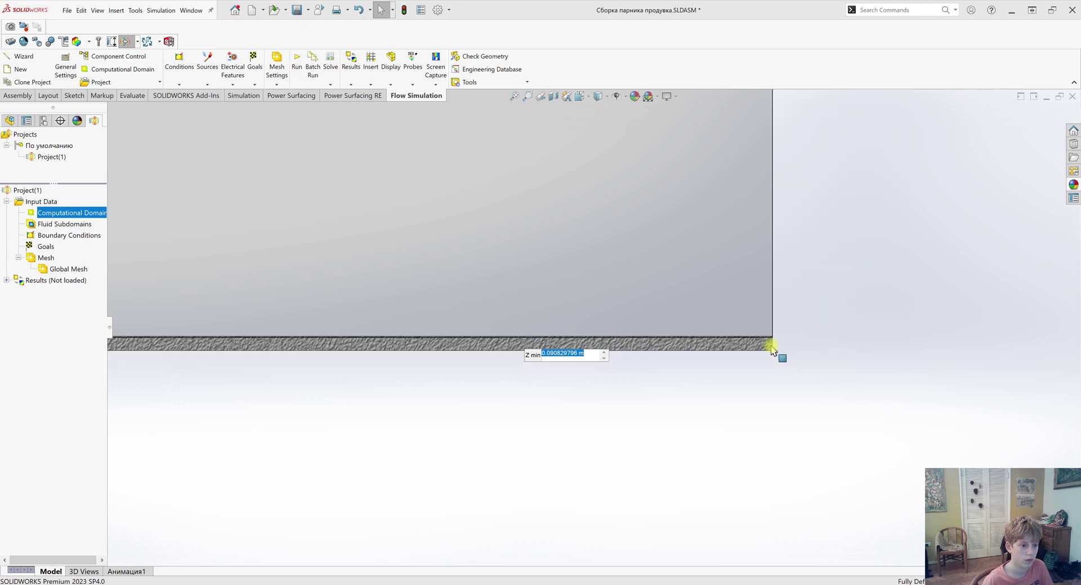
scroll(588, 272, down, 4)
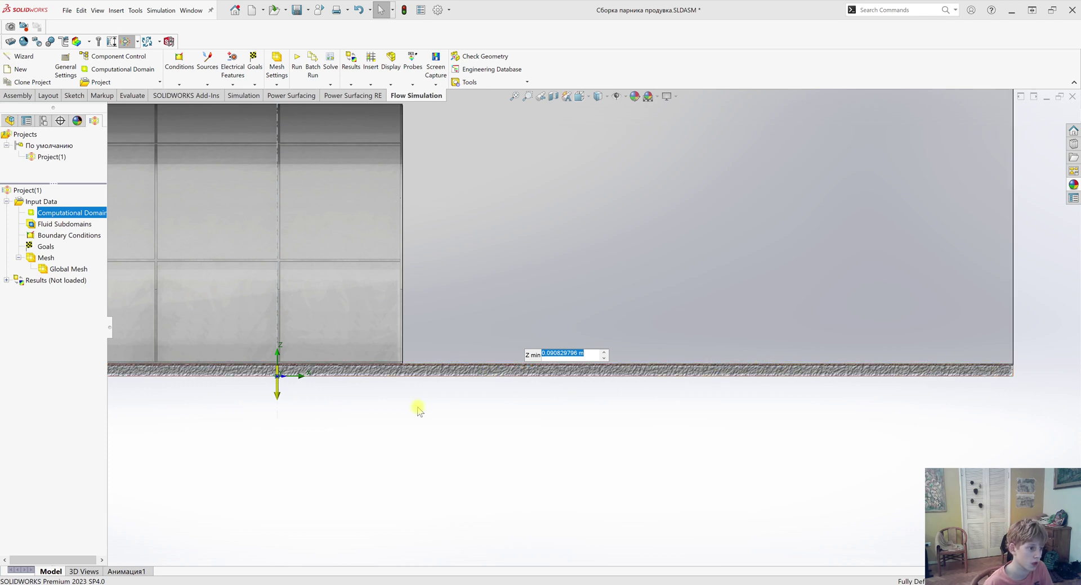
scroll(394, 366, up, 5)
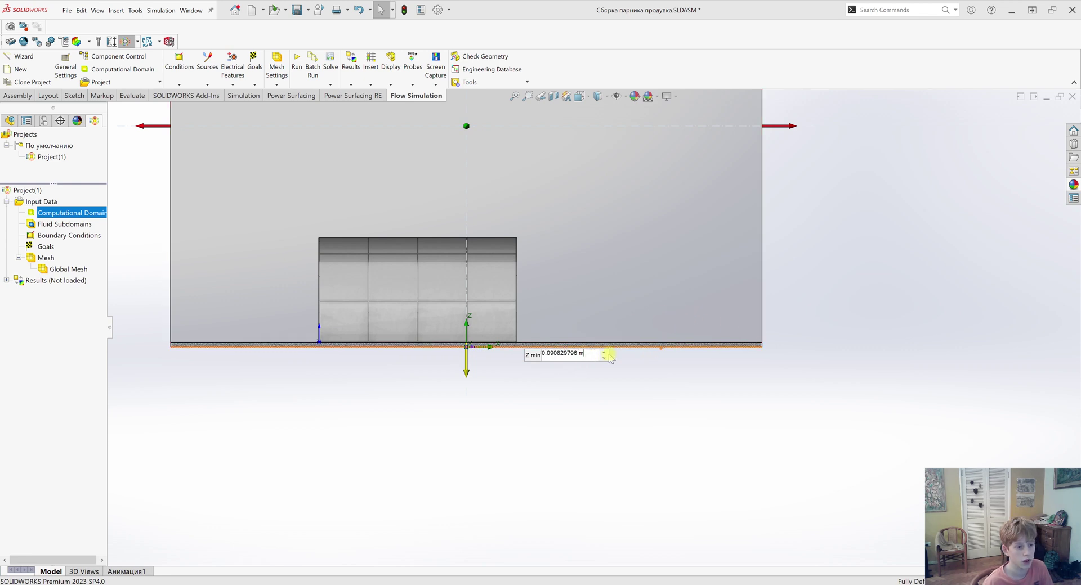
scroll(689, 327, down, 3)
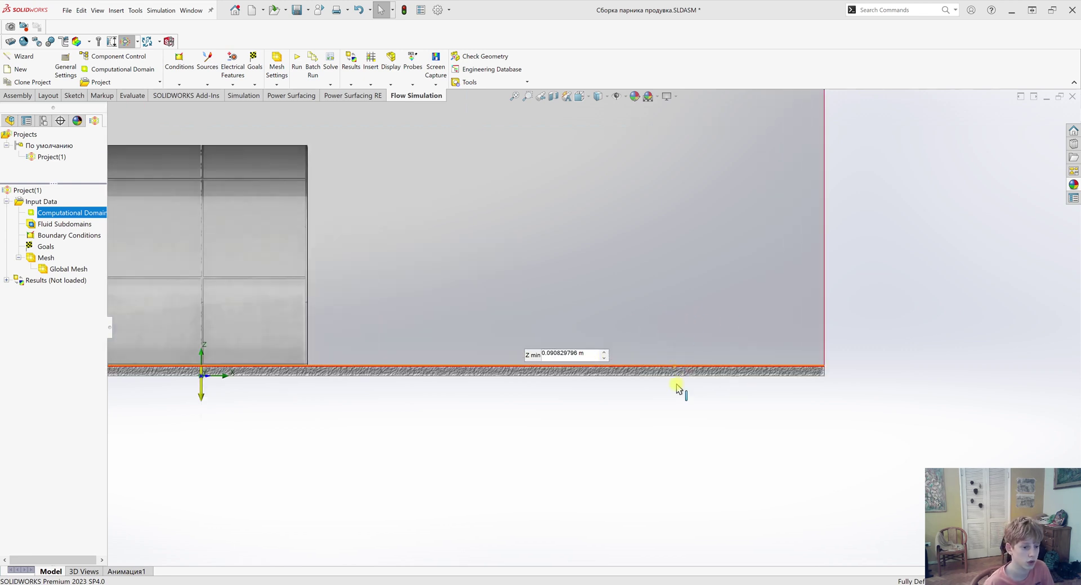
key(BackSpace)
key(BackSpace)
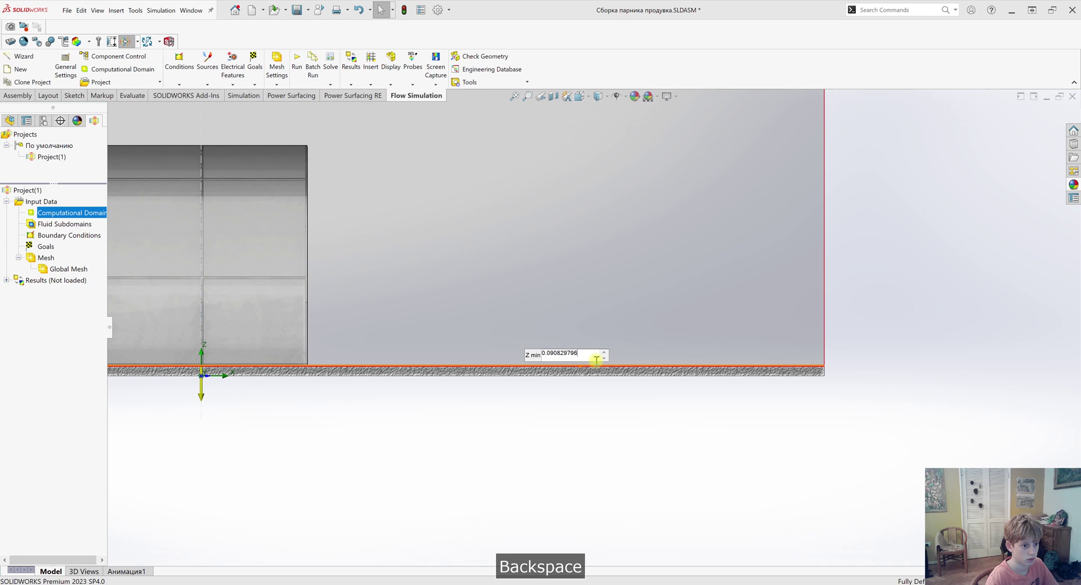
key(BackSpace)
key(BackSpace)
key(BackSpace)
key(BackSpace)
key(BackSpace)
key(BackSpace)
key(BackSpace)
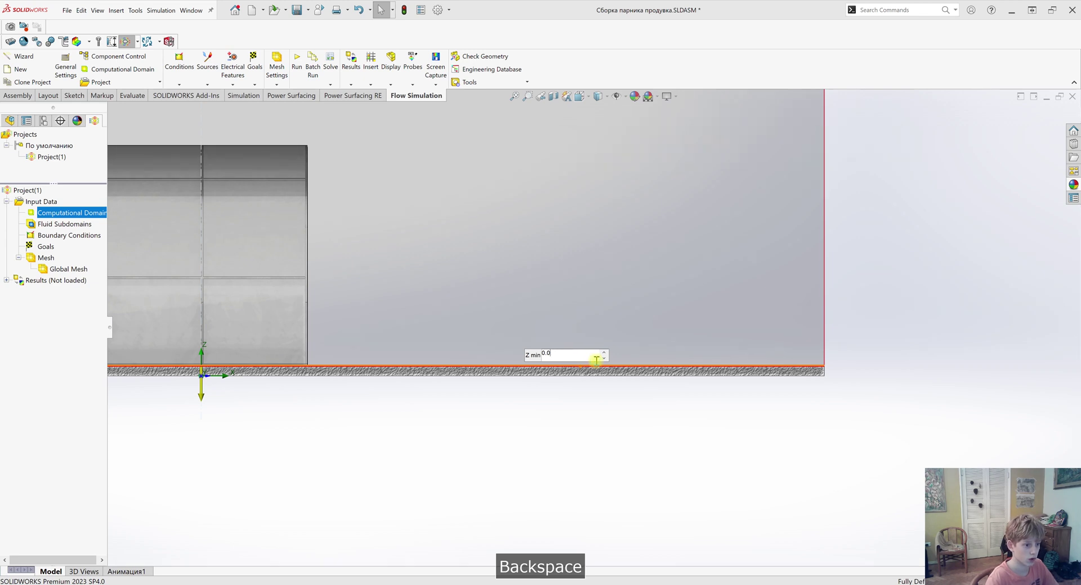
key(Return)
scroll(569, 371, up, 9)
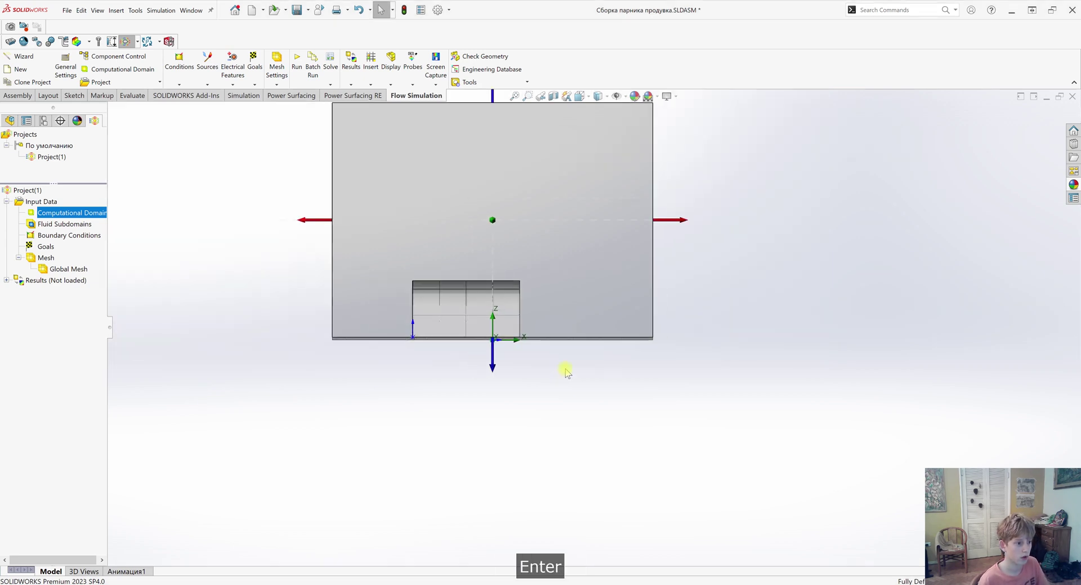
Set the computational domain's Y max to 4.5 m, at the ground plate's side edge.
scroll(572, 301, down, 3)
scroll(561, 332, up, 5)
middle_drag(526, 185, 480, 417)
key(ctrl+8)
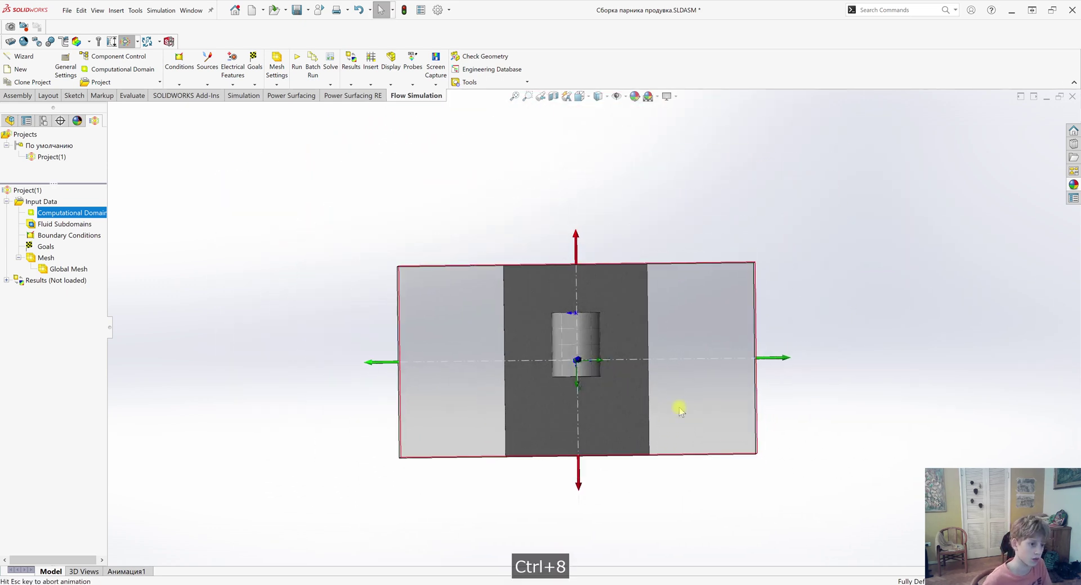
scroll(745, 350, down, 3)
drag(740, 350, 606, 354)
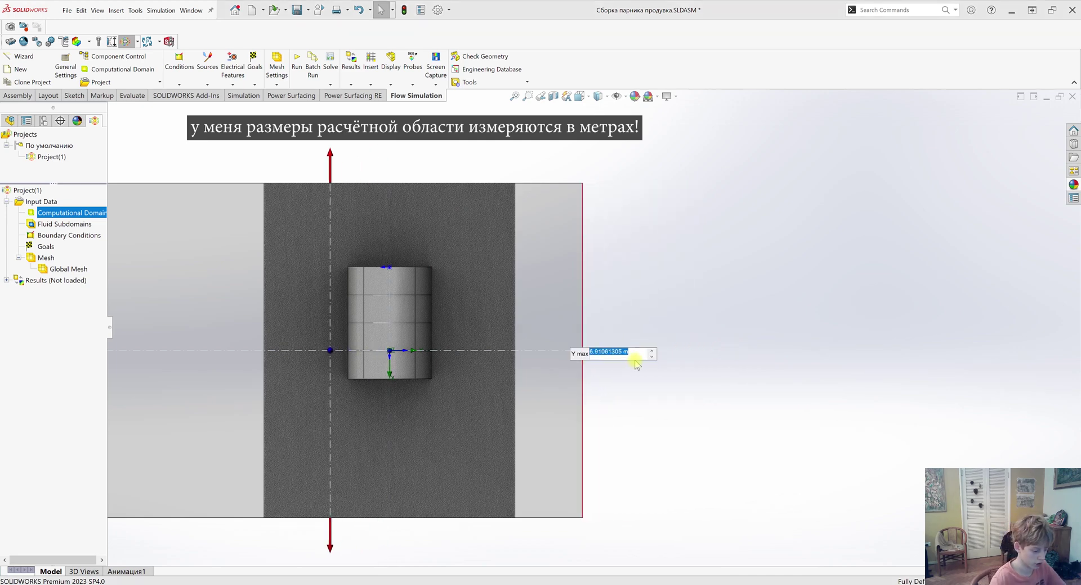
text(4ю)
key(BackSpace)
text(.5)
key(Return)
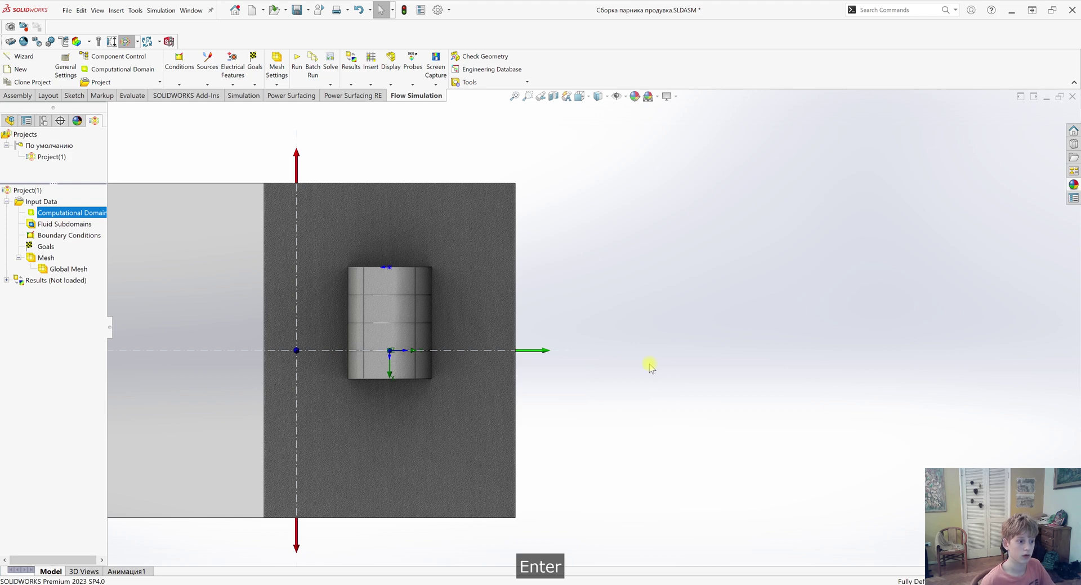
scroll(589, 327, up, 3)
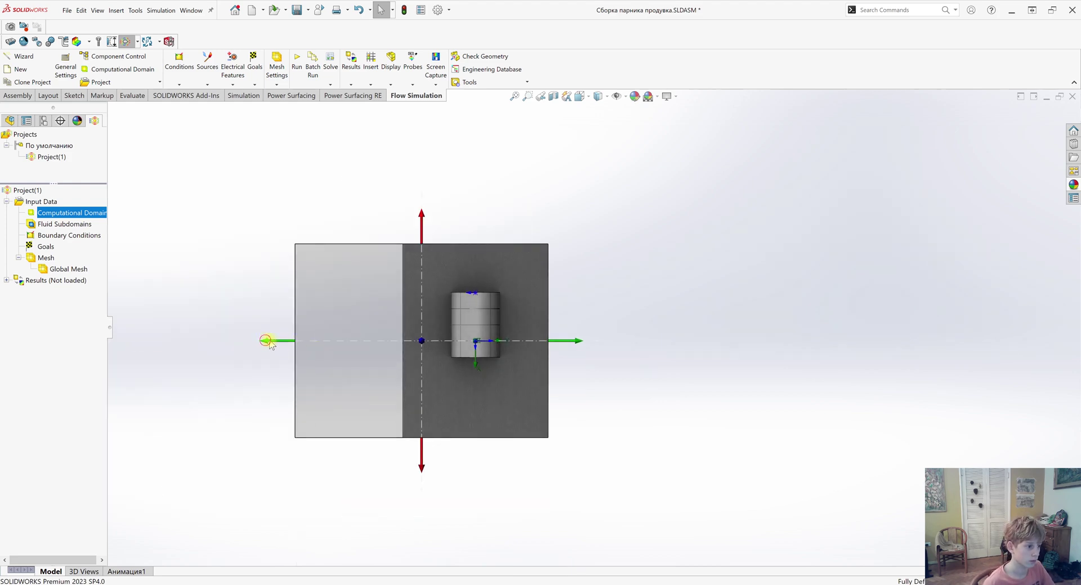
Set the computational domain's Y min to -4.5 m, at the ground plate's opposite side edge.
click(288, 345)
click(68, 213)
drag(265, 346, 381, 354)
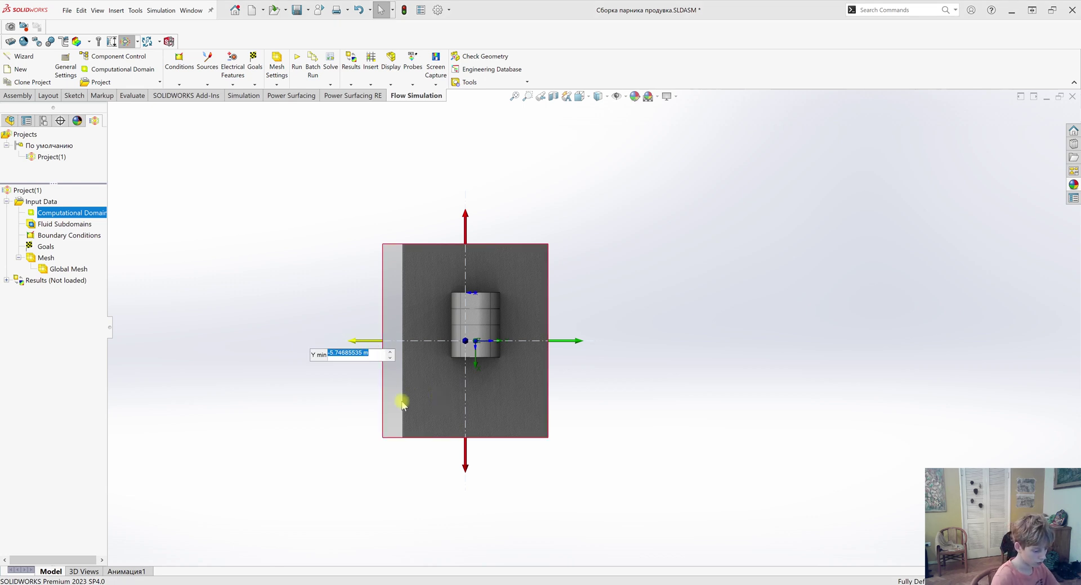
text(-4.5)
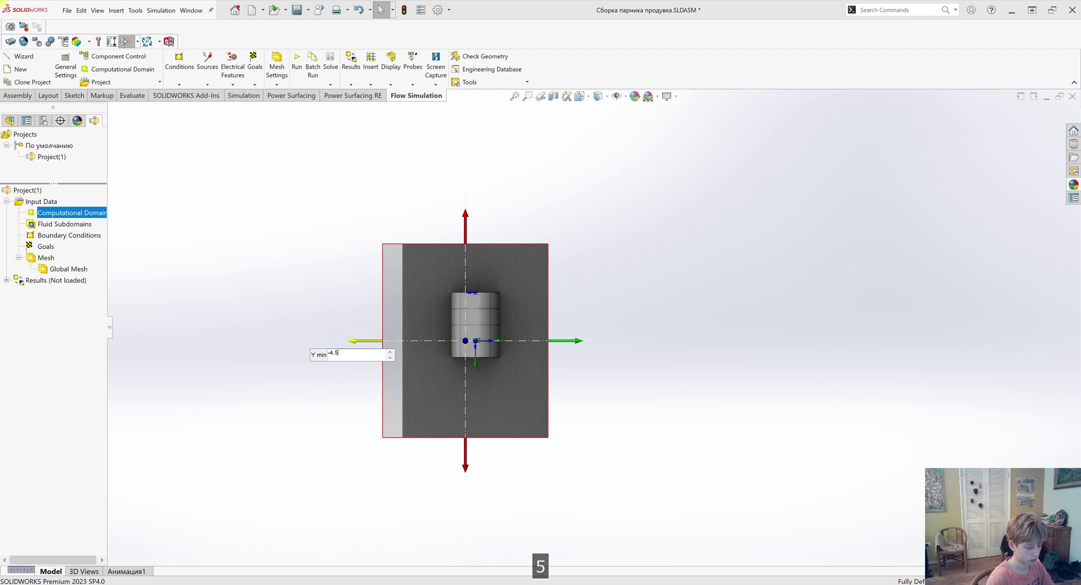
key(Return)
Lower the top boundary of the computational domain by setting its Z max to 4 m.
middle_drag(402, 405, 574, 181)
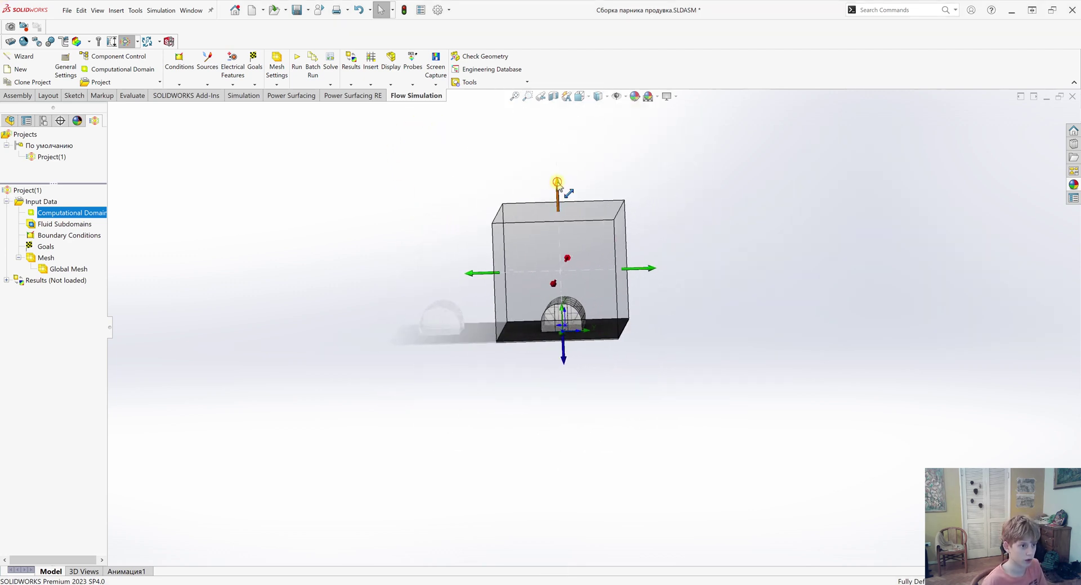
drag(558, 183, 559, 207)
text(4)
key(Return)
scroll(619, 229, down, 4)
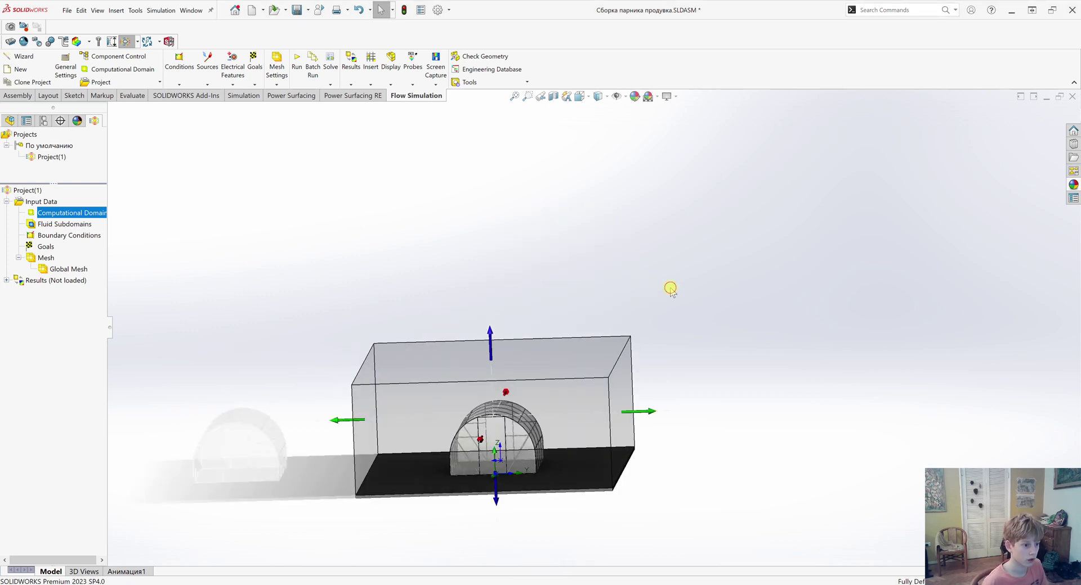
Run a new calculation of the wind study on this computer with all cores, loading the results on completion.
middle_drag(503, 451, 614, 427)
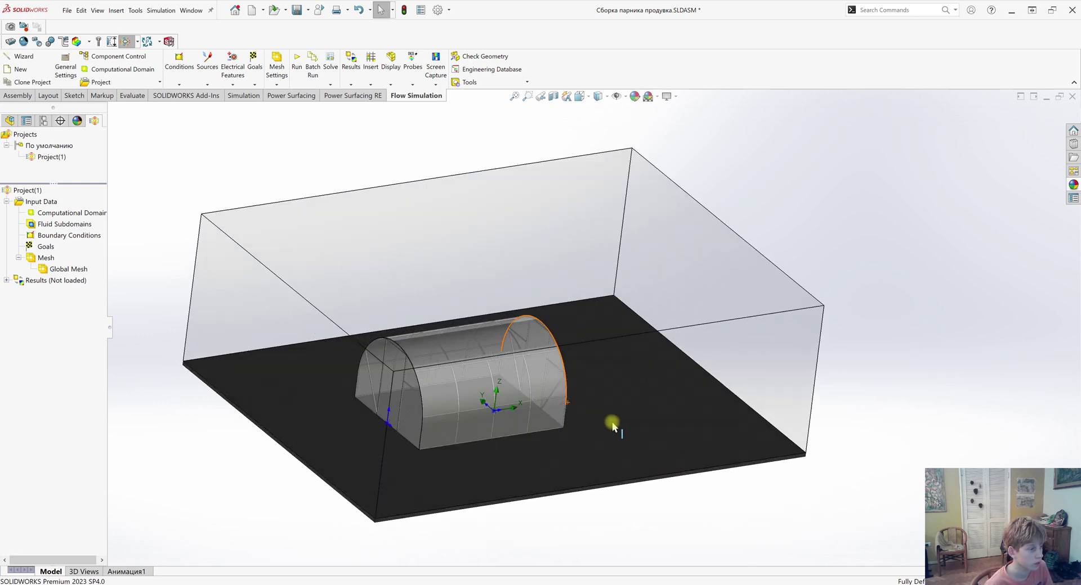
click(298, 71)
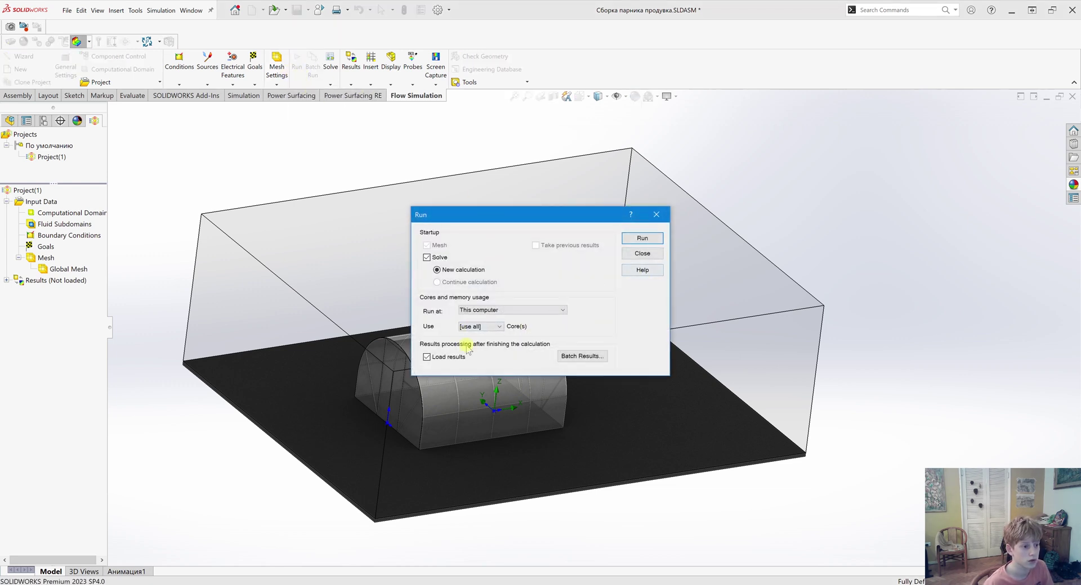
click(650, 238)
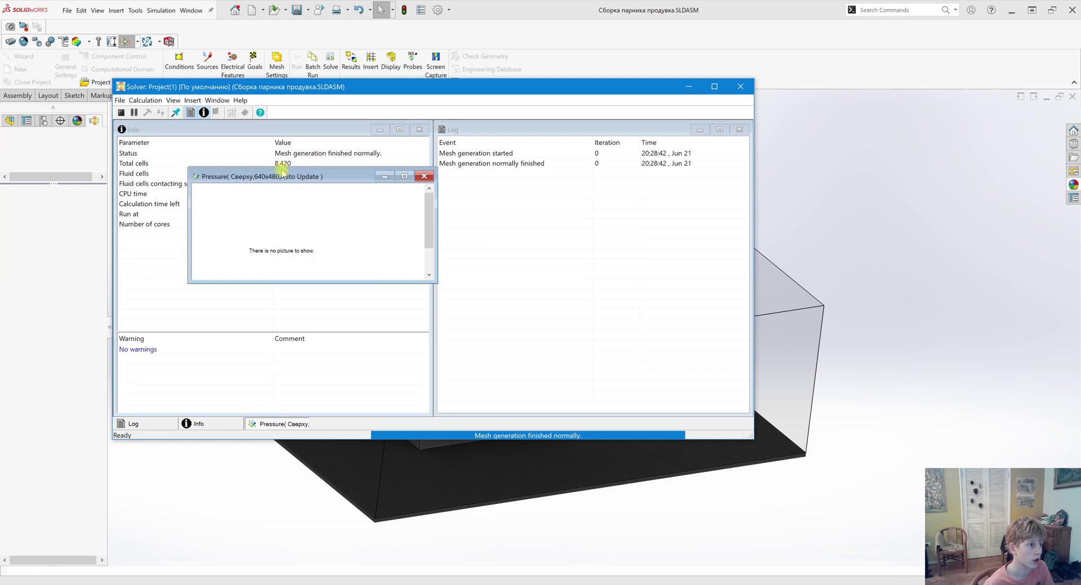
Define a solver preview with contours on the Сверху plane at 0 m offset with automatic min/max.
click(243, 110)
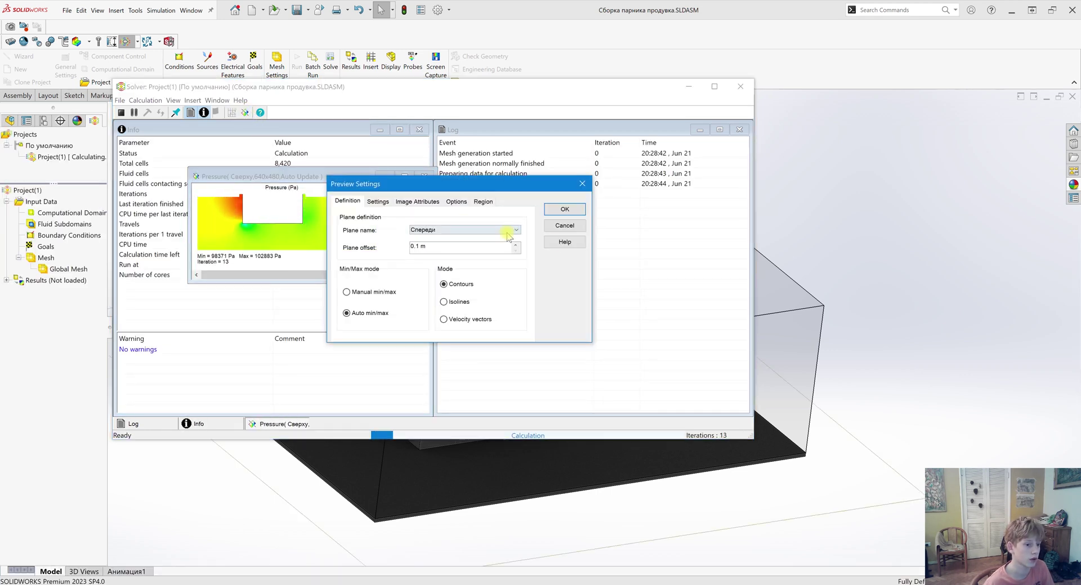
click(433, 231)
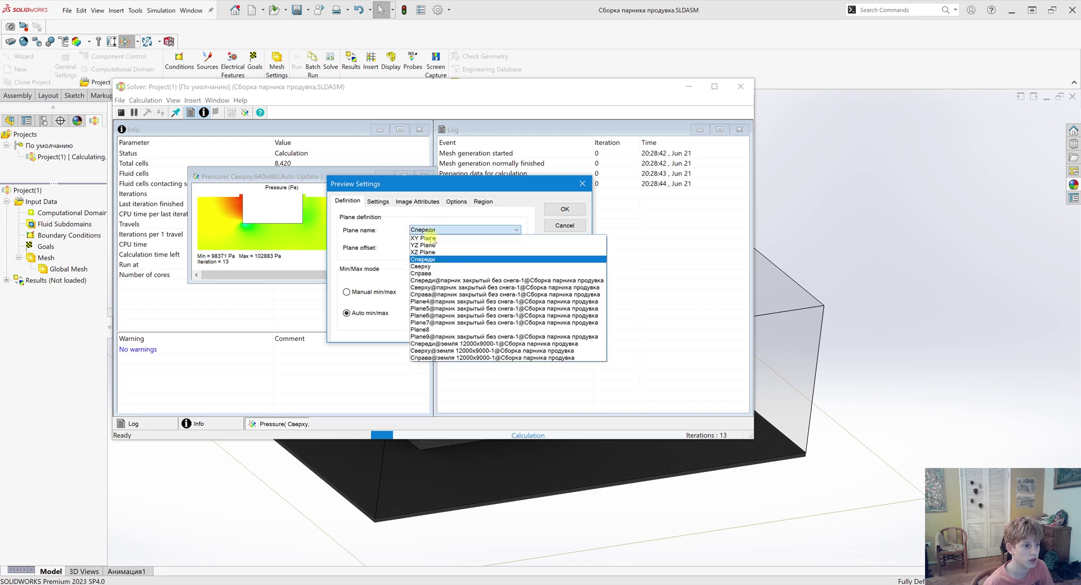
click(431, 267)
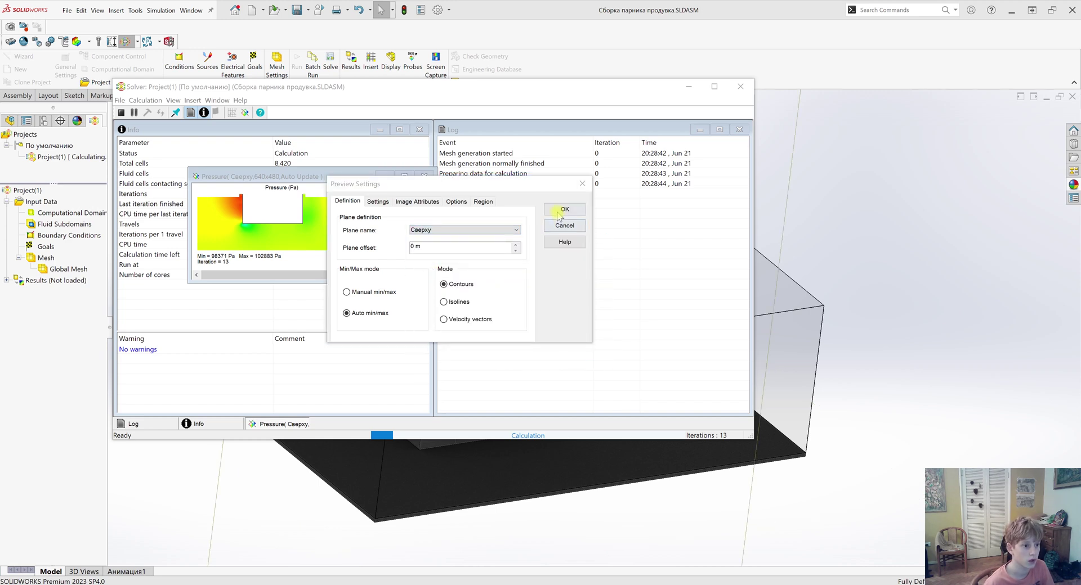
click(429, 231)
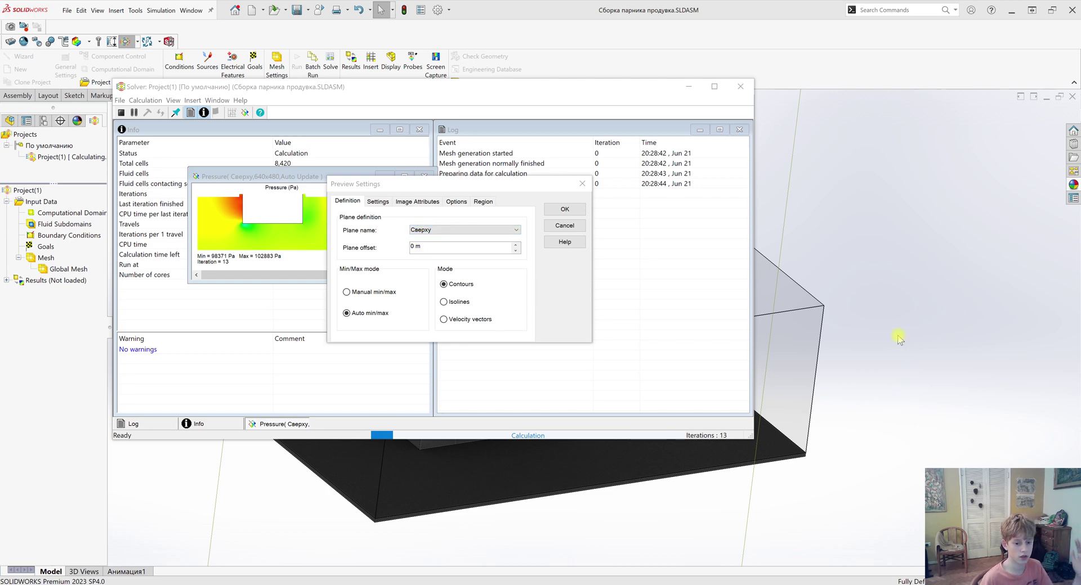
key(ctrl+Print)
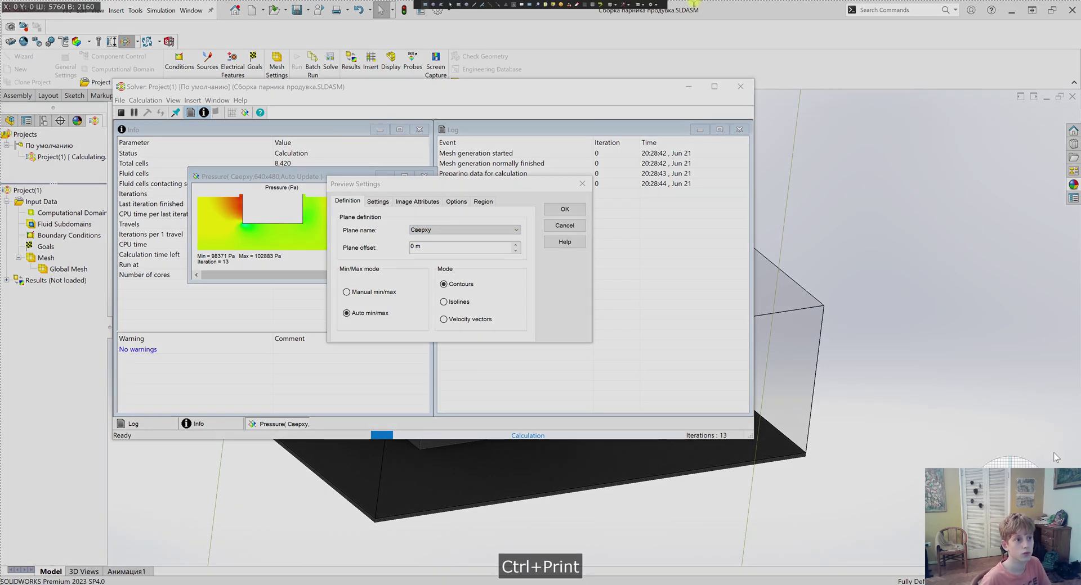
click(477, 4)
mouse_move(895, 276)
mouse_down()
mouse_move(993, 274)
mouse_move(885, 305)
mouse_move(882, 323)
mouse_move(896, 328)
mouse_up()
mouse_move(891, 282)
mouse_down()
mouse_move(926, 295)
mouse_move(921, 338)
mouse_up()
mouse_move(930, 299)
mouse_down()
mouse_move(996, 298)
mouse_move(990, 287)
mouse_move(999, 300)
mouse_move(991, 339)
mouse_up()
drag(923, 338, 998, 340)
mouse_move(911, 288)
mouse_down()
mouse_move(995, 282)
mouse_move(972, 286)
mouse_up()
mouse_move(901, 292)
mouse_down()
mouse_move(861, 298)
mouse_move(848, 404)
mouse_move(1019, 407)
mouse_move(996, 291)
mouse_up()
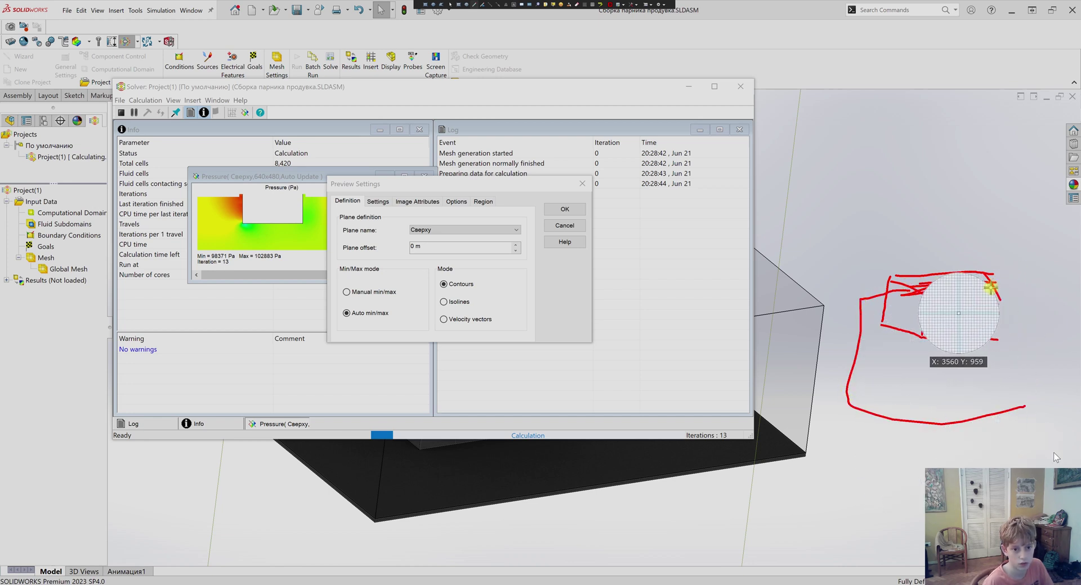
mouse_move(887, 292)
mouse_down()
mouse_move(895, 318)
mouse_move(870, 358)
mouse_move(886, 399)
mouse_up()
mouse_move(962, 401)
mouse_down()
mouse_move(1004, 371)
mouse_move(991, 313)
mouse_up()
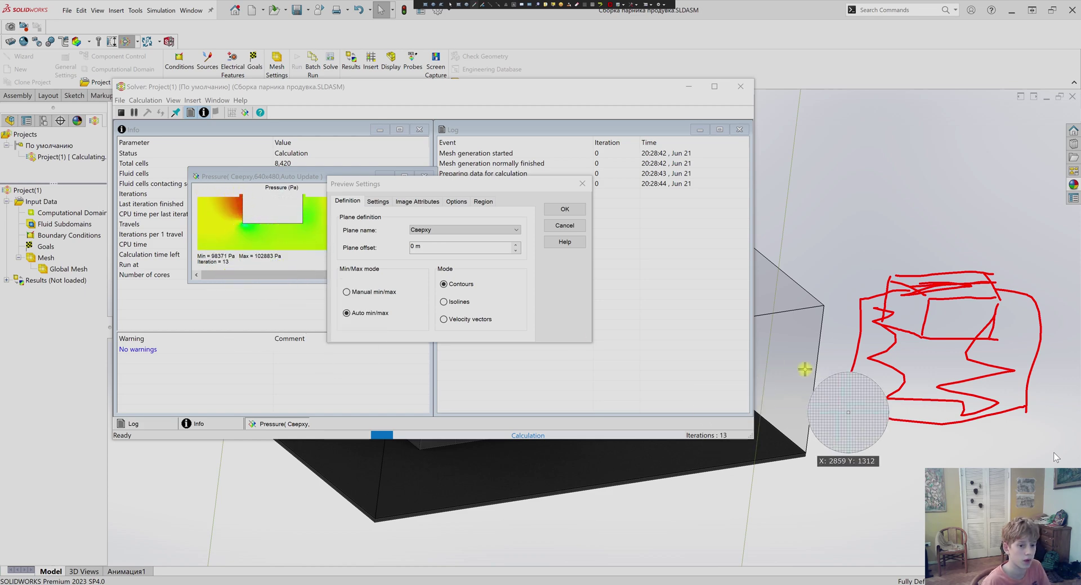
drag(776, 327, 978, 322)
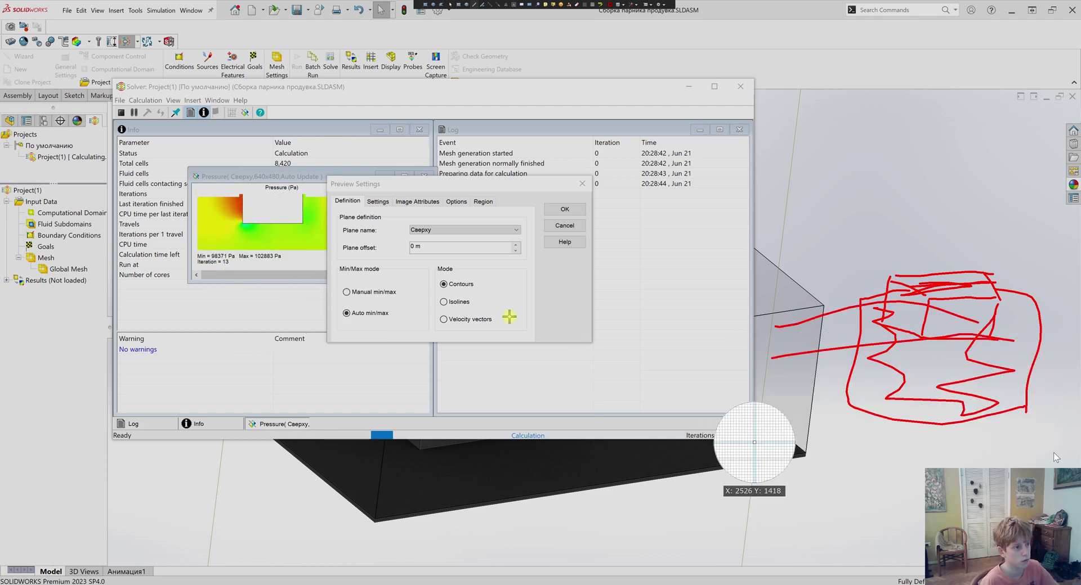
key(Escape)
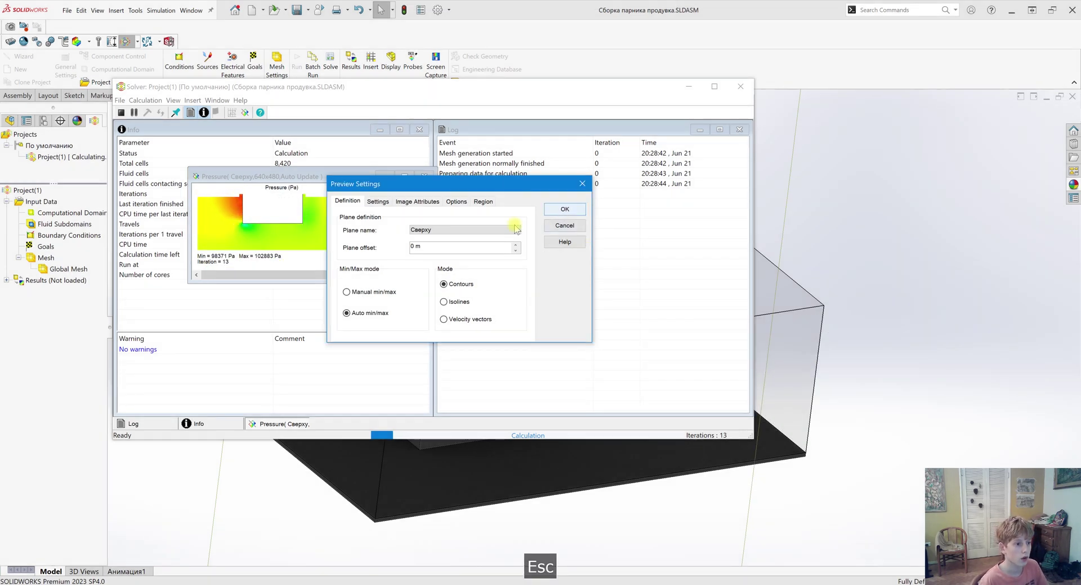
Replace the older pressure preview with the newly defined one, and close the solver once the calculation has finished.
click(564, 210)
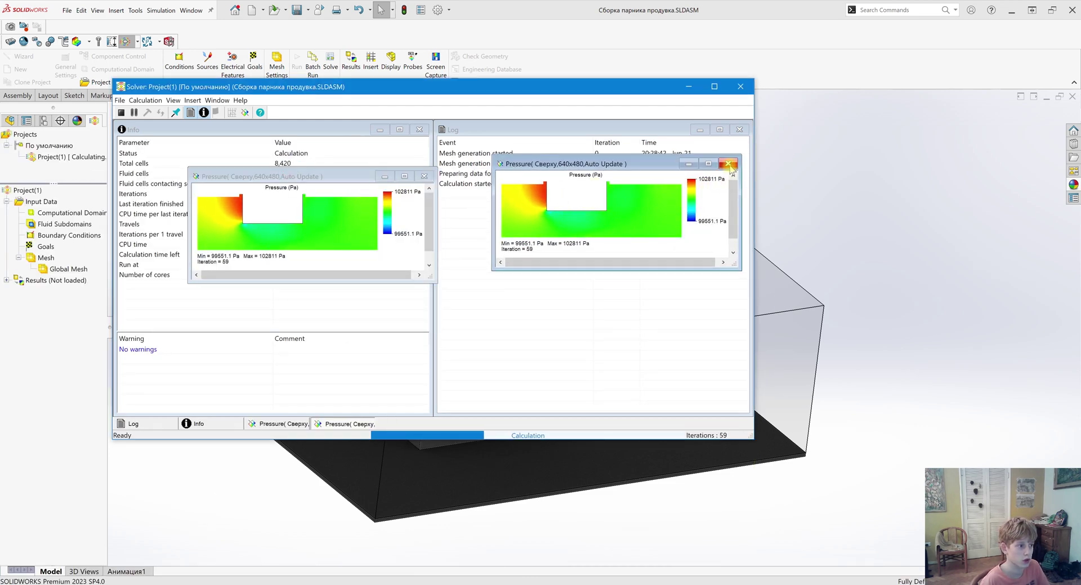
click(424, 176)
drag(521, 165, 206, 178)
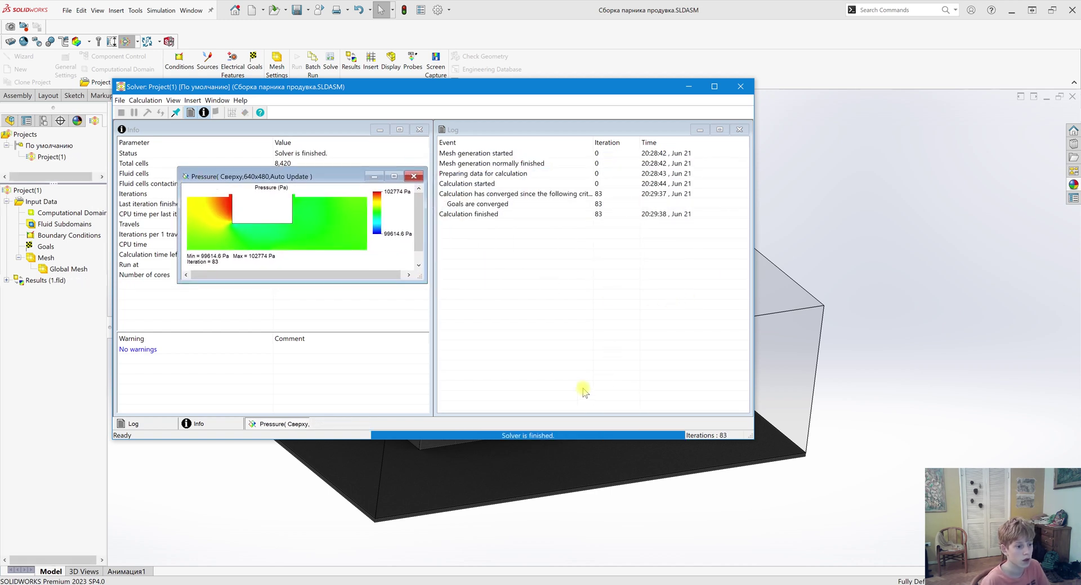
click(741, 87)
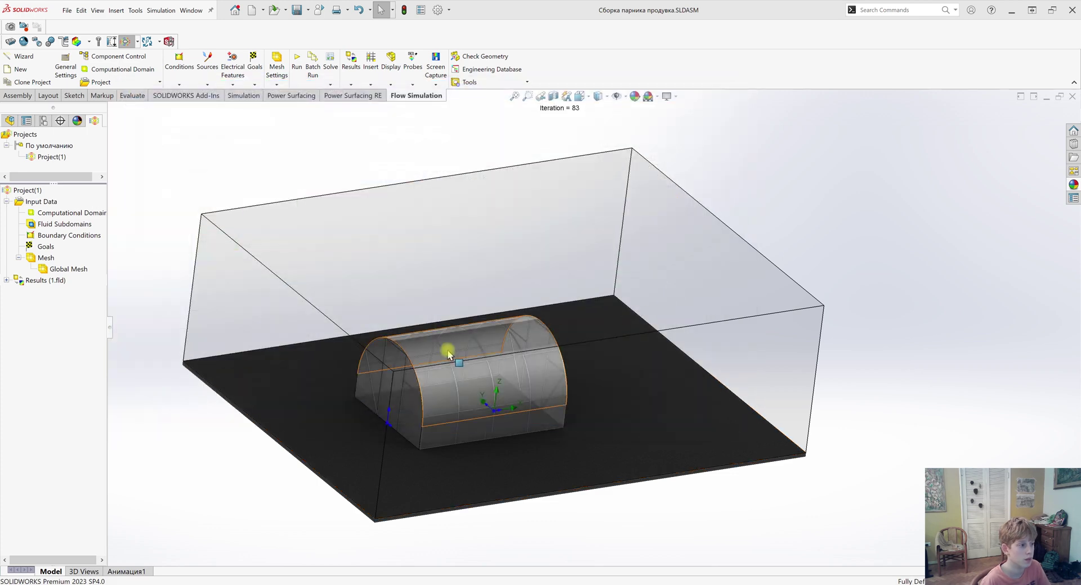
Insert flow trajectories starting from the Справа plane with 60 points, shown as arrows coloured by pressure.
click(6, 280)
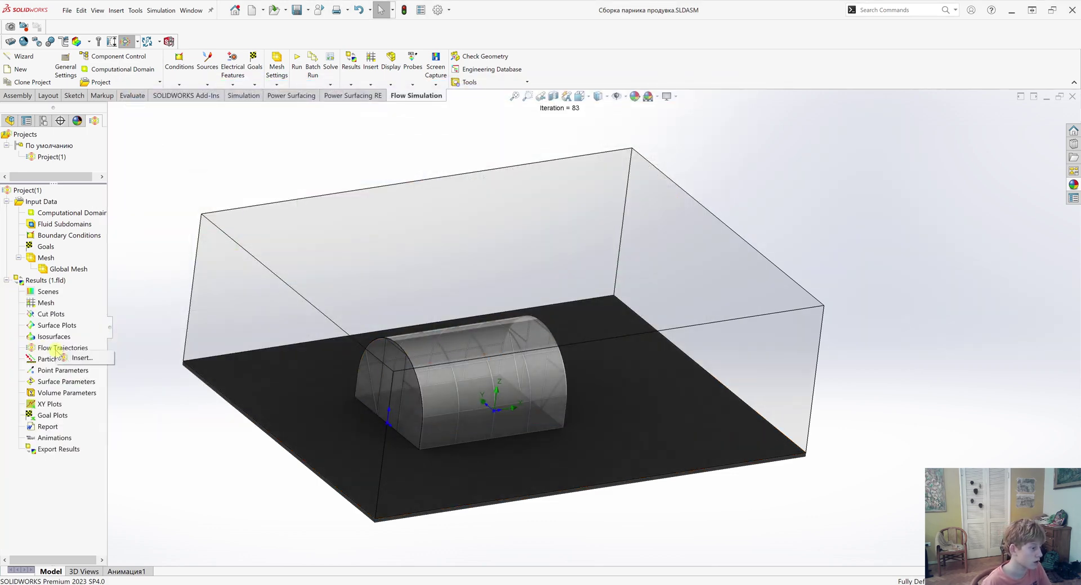
click(90, 361)
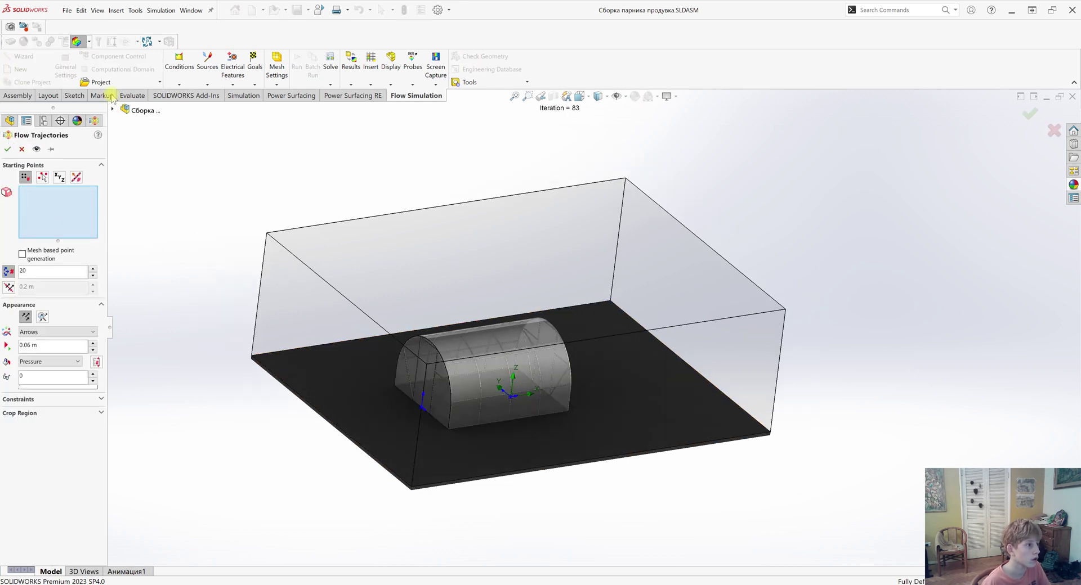
click(112, 109)
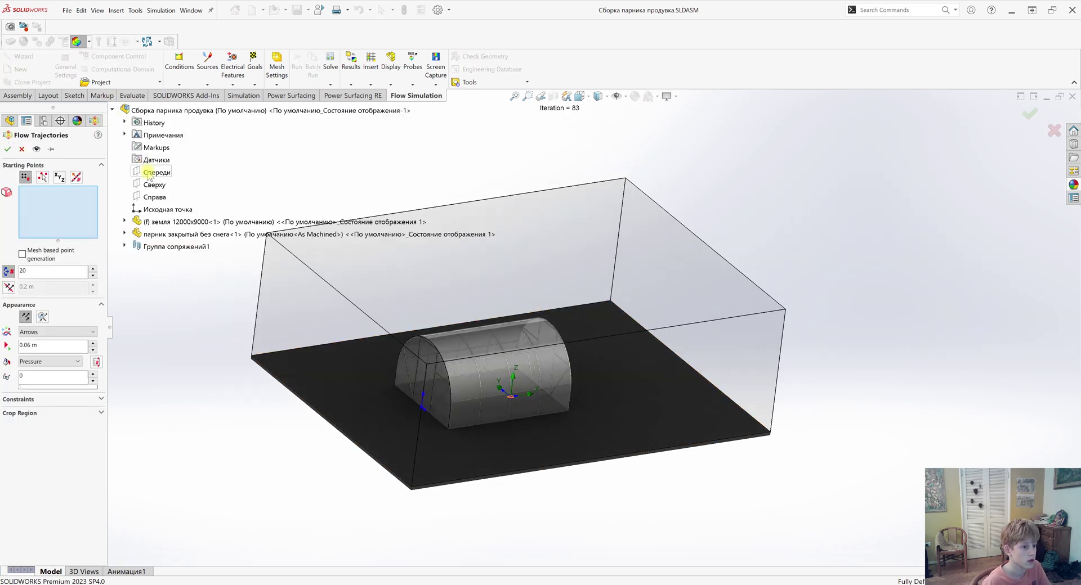
click(160, 197)
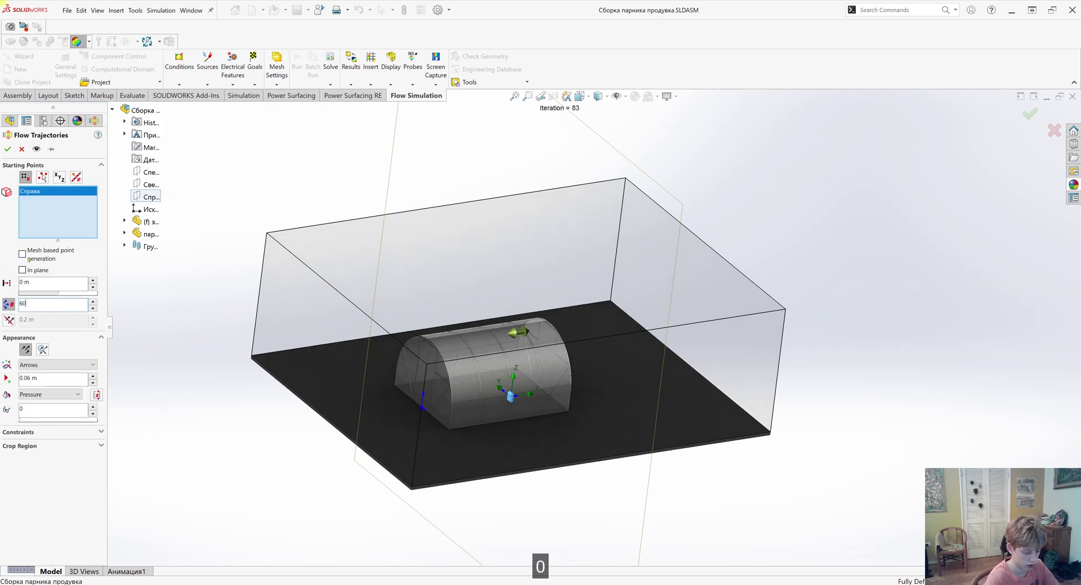
text(60)
key(Return)
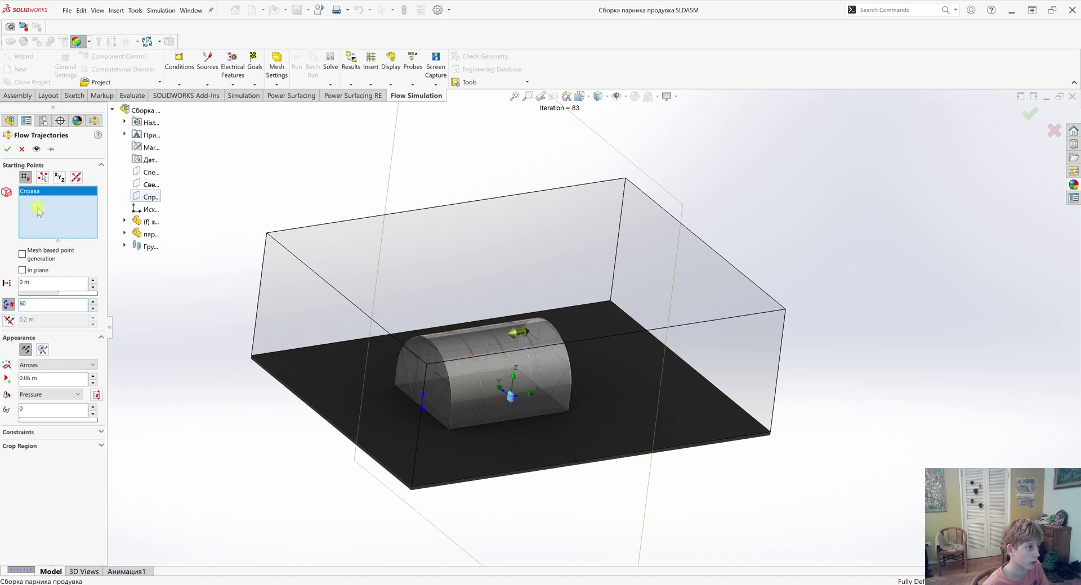
click(7, 148)
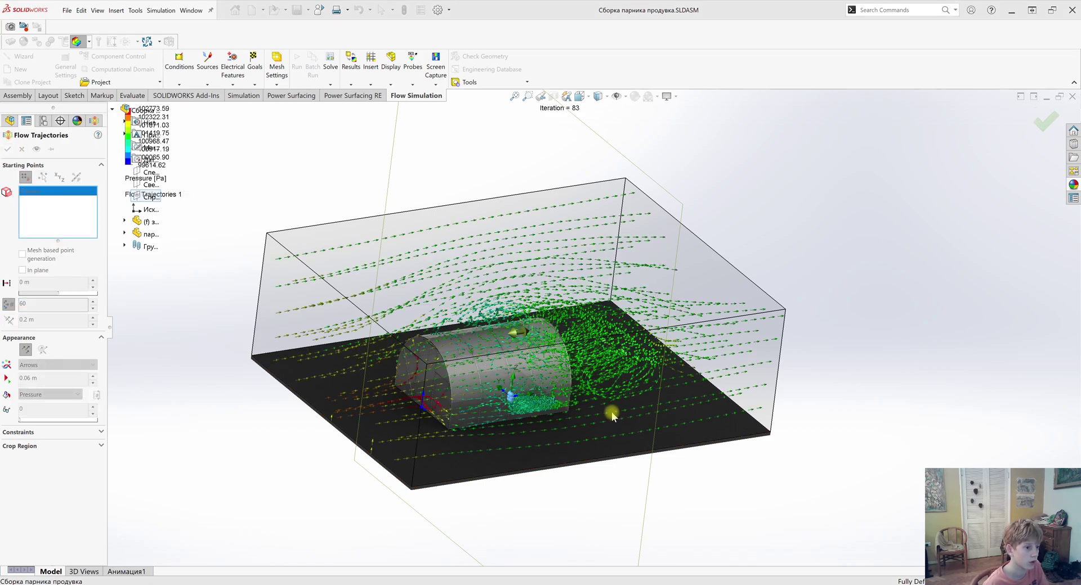
Examine the flow trajectories around the greenhouse and play their animation.
scroll(612, 417, down, 2)
middle_drag(612, 416, 495, 362)
scroll(495, 362, up, 1)
scroll(421, 334, down, 1)
middle_drag(421, 334, 530, 307)
scroll(531, 308, down, 4)
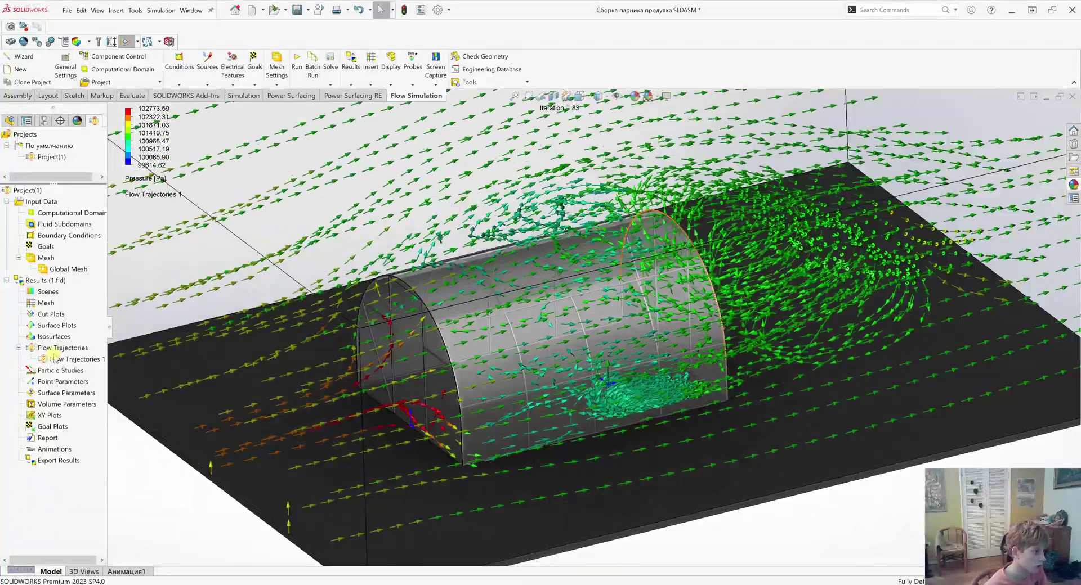
right_click(57, 359)
click(76, 421)
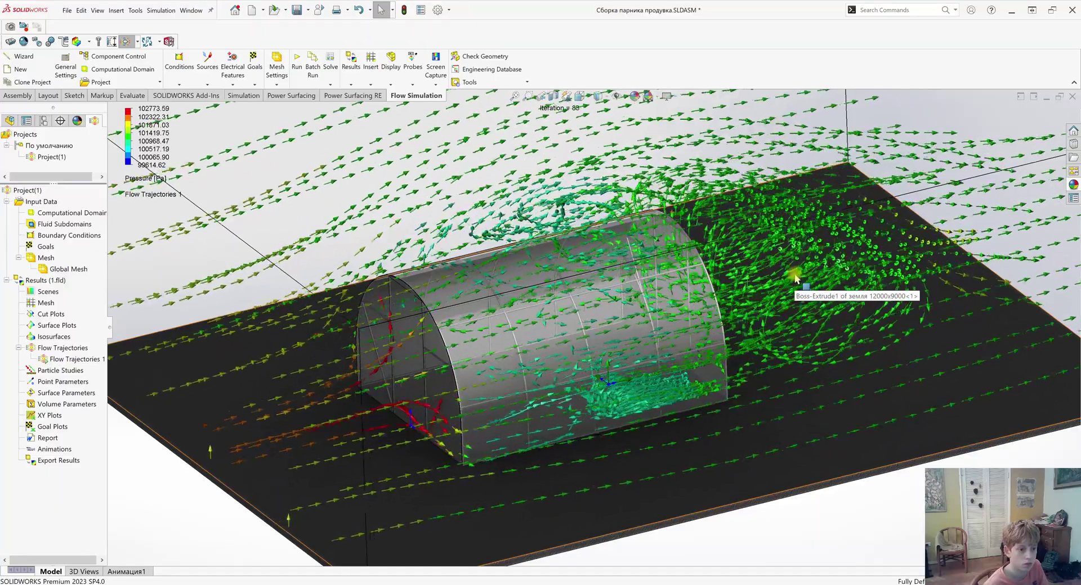
Stop the flow trajectories animation and hide the trajectories around the greenhouse.
right_click(54, 361)
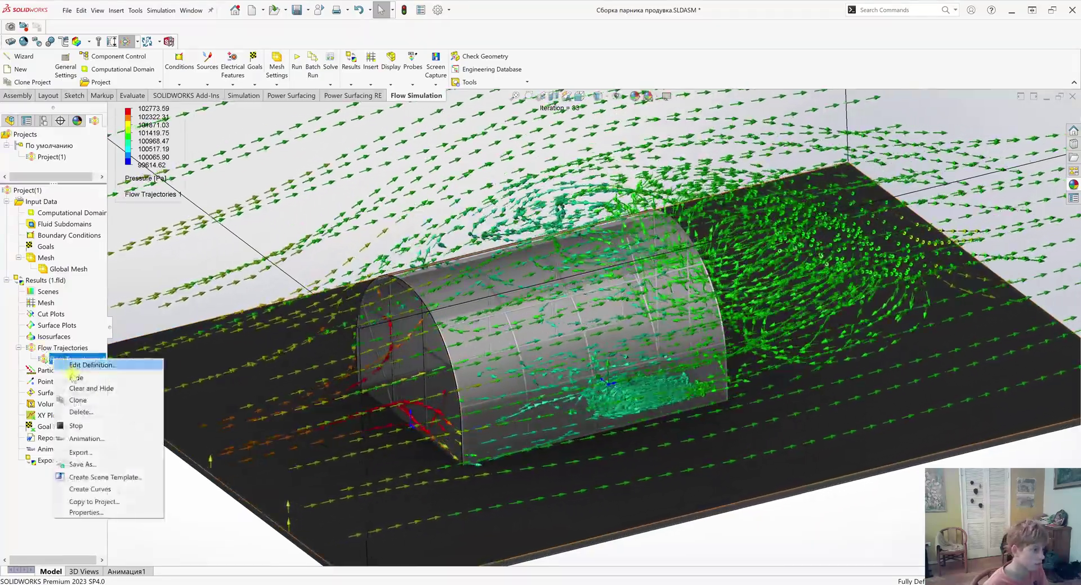
click(87, 426)
scroll(271, 433, up, 3)
scroll(617, 286, up, 1)
mouse_move(622, 393)
middle_down()
mouse_move(648, 358)
mouse_move(630, 376)
middle_up()
scroll(652, 346, down, 1)
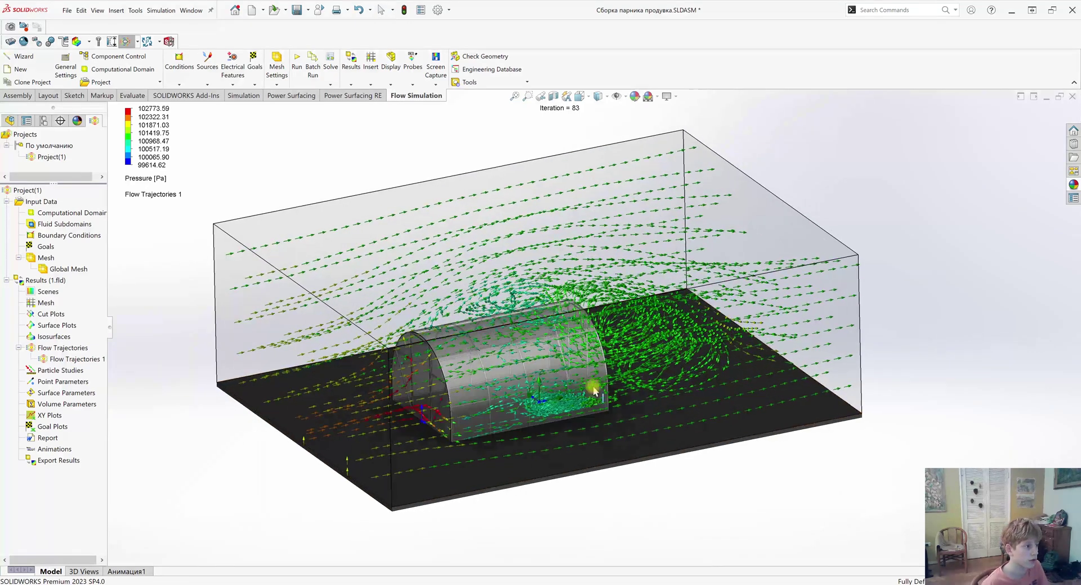
right_click(75, 361)
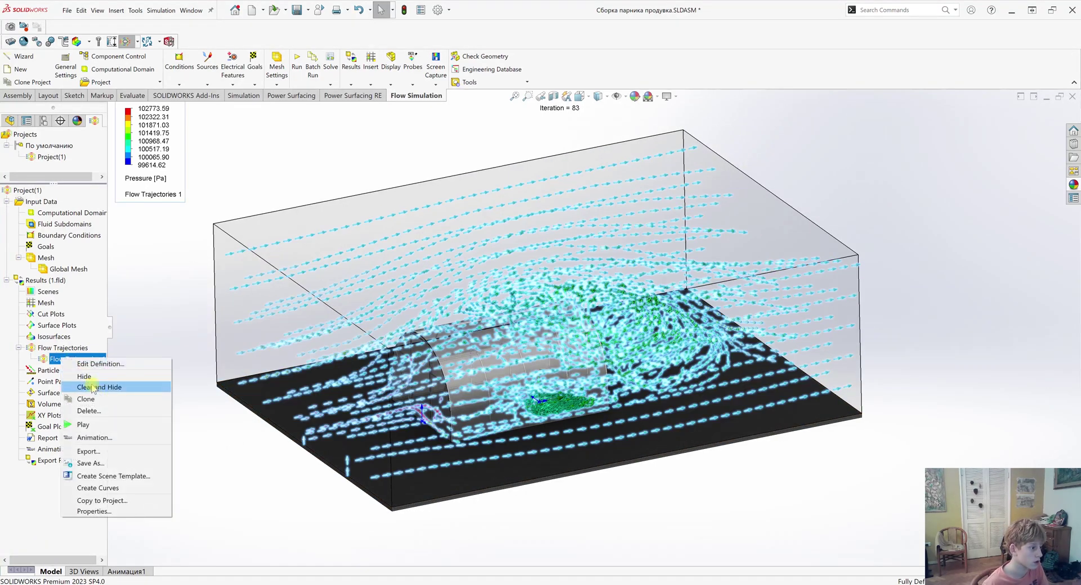
click(67, 376)
scroll(417, 373, down, 2)
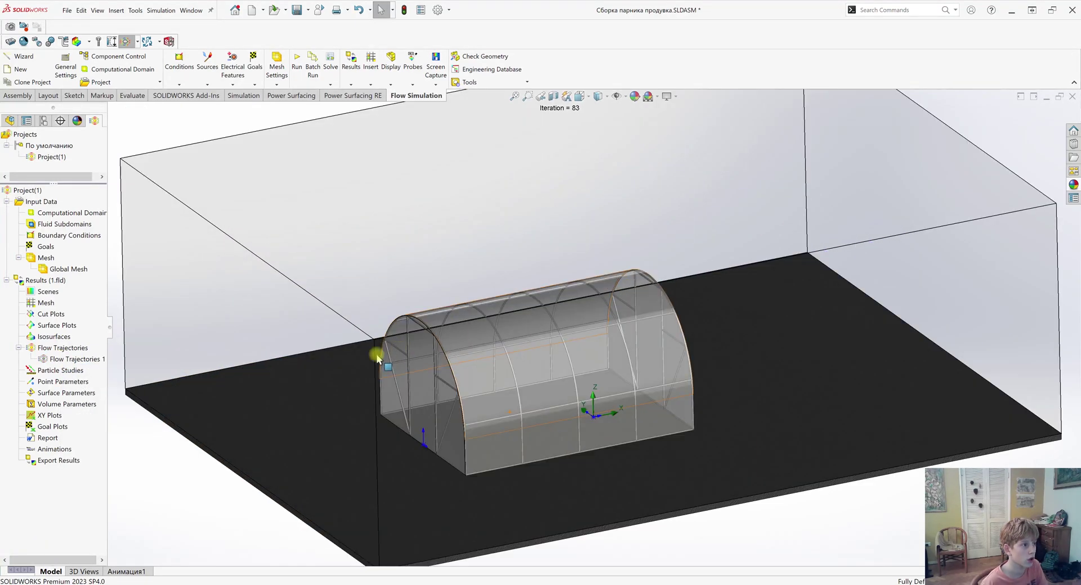
scroll(363, 356, up, 2)
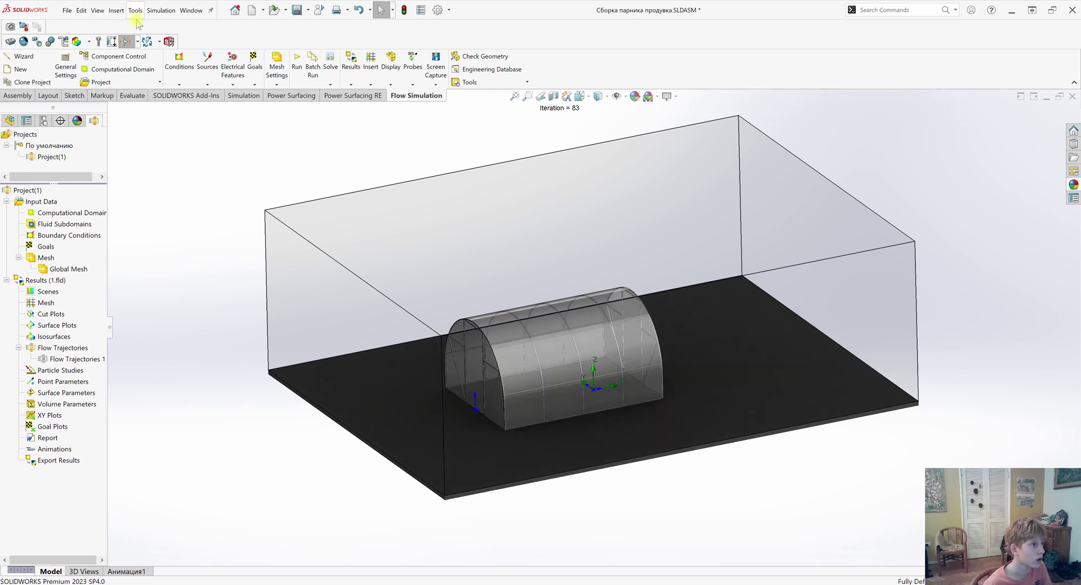
Export the Flow Simulation results to Simulation and acknowledge the completed export.
click(135, 13)
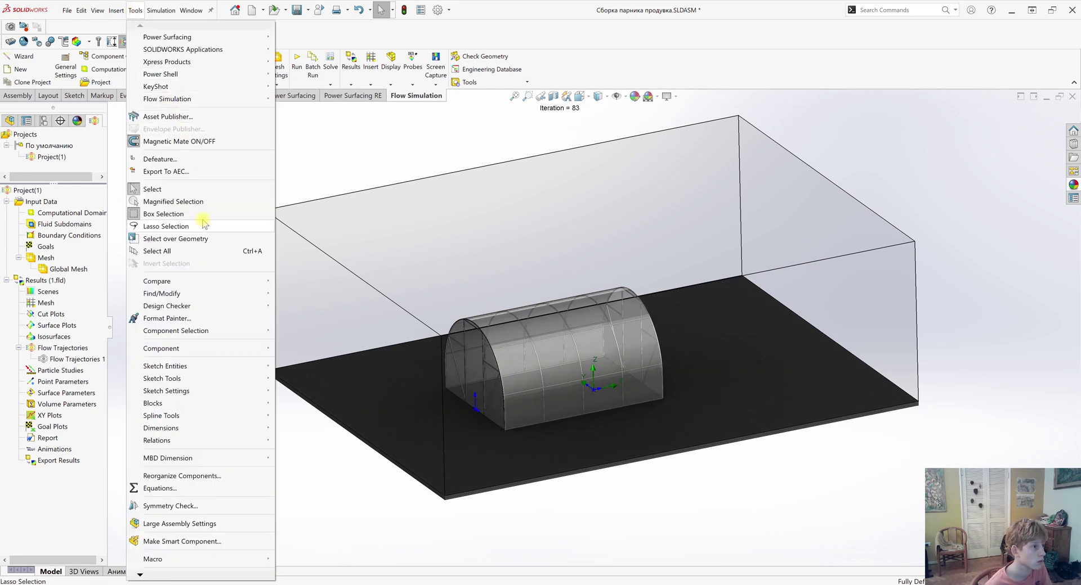
mouse_move(205, 98)
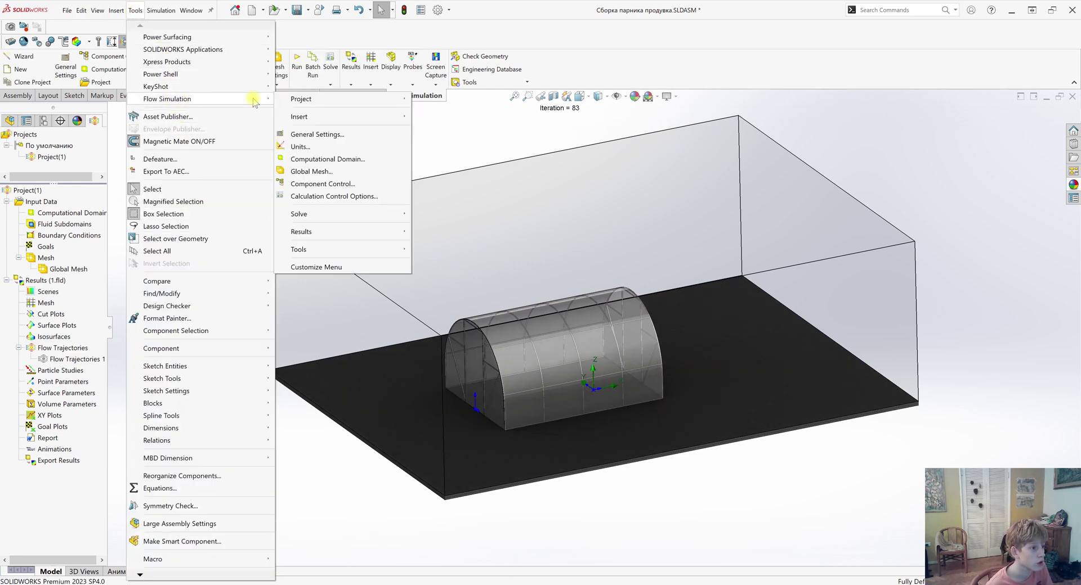
mouse_move(361, 249)
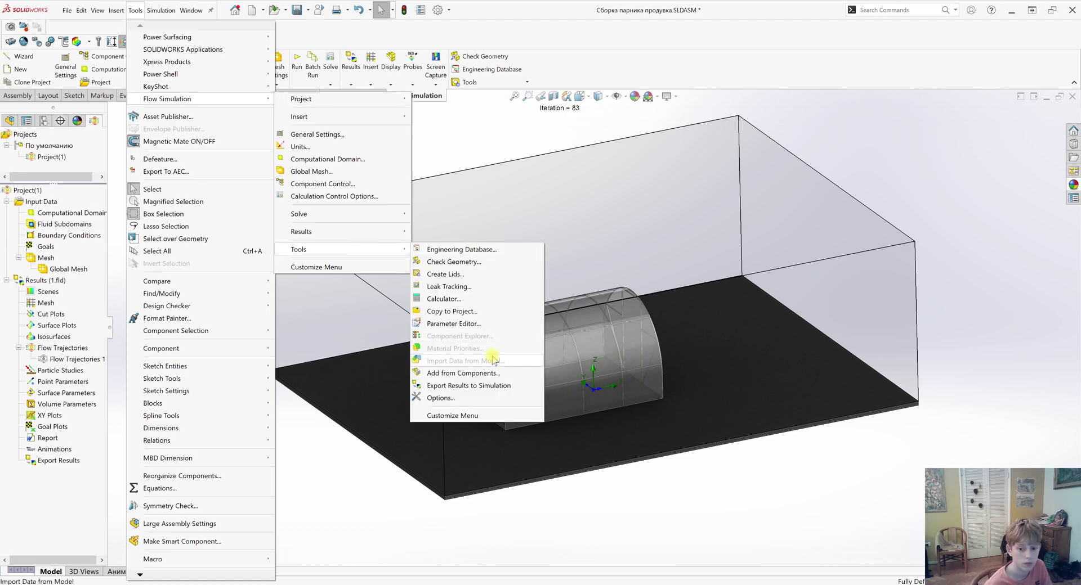
click(457, 387)
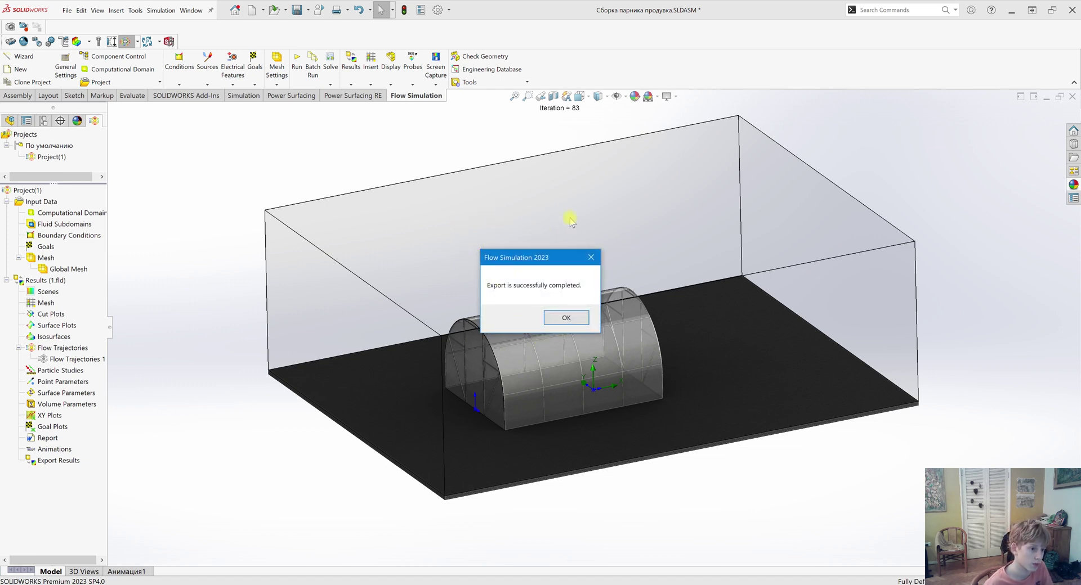
click(568, 319)
scroll(186, 318, up, 2)
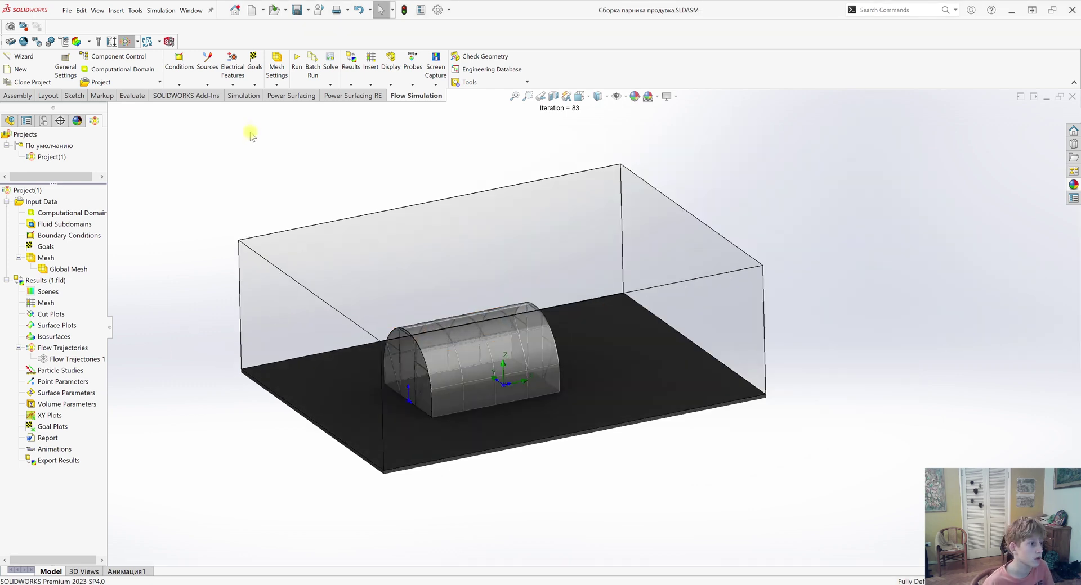
Create a new static Simulation study named Static 1 for the greenhouse assembly.
click(244, 96)
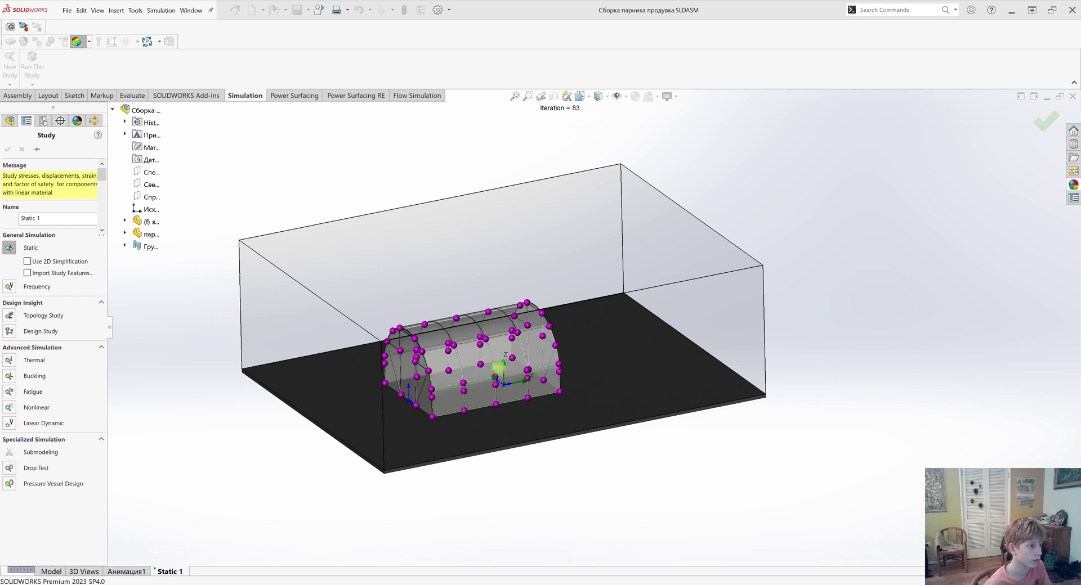
scroll(500, 371, down, 3)
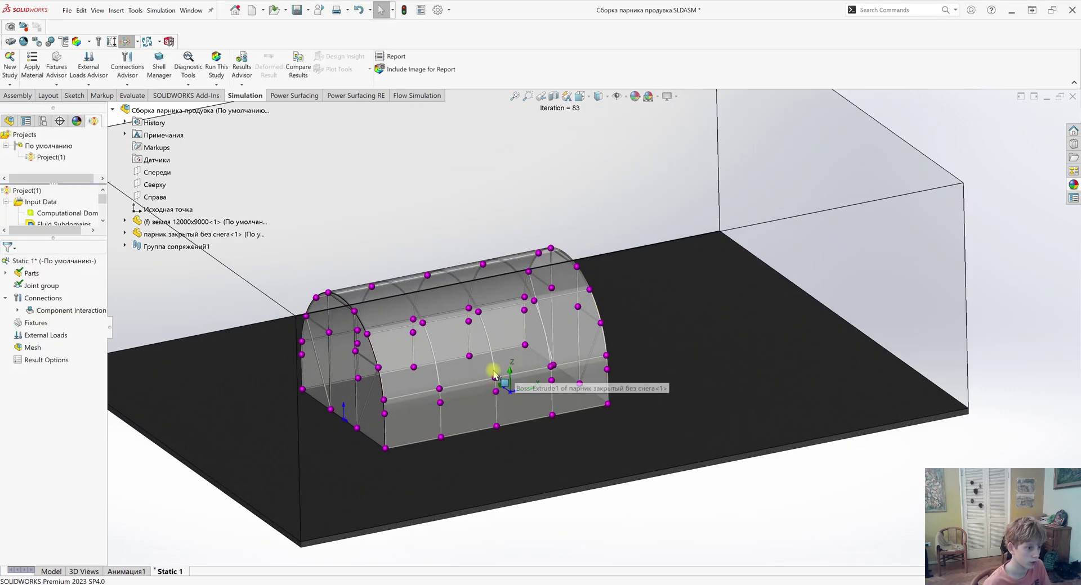
scroll(221, 260, up, 2)
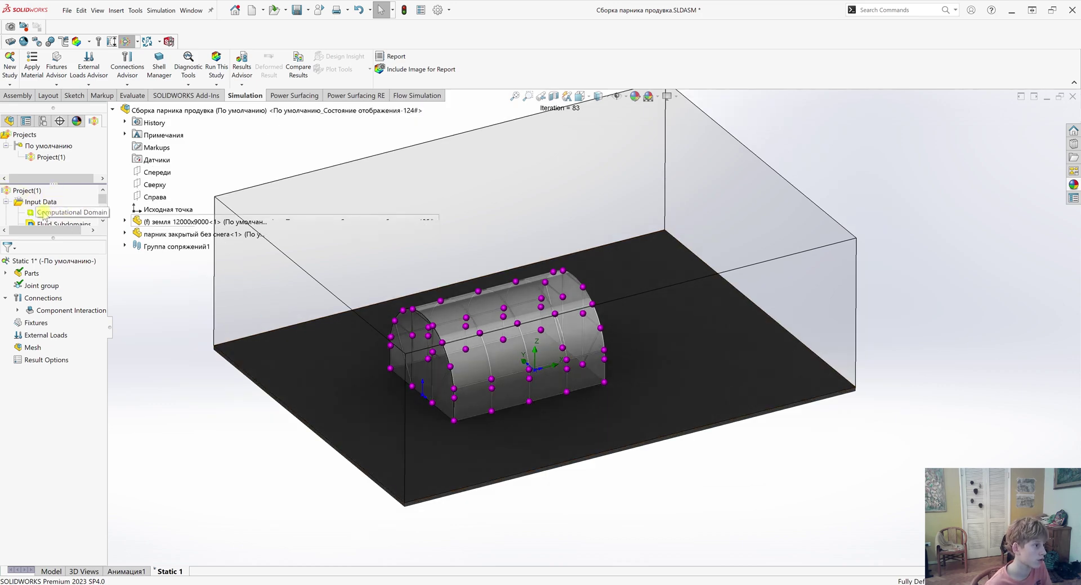
Hide the flow computational domain and exclude the ground part земля 12000x9000 from the static analysis.
right_click(45, 213)
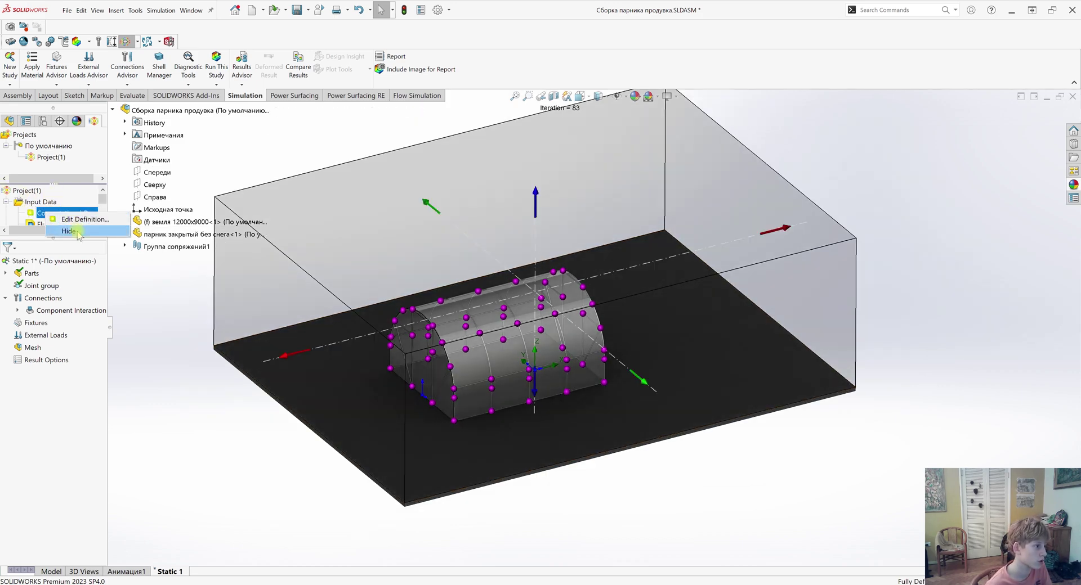
click(75, 231)
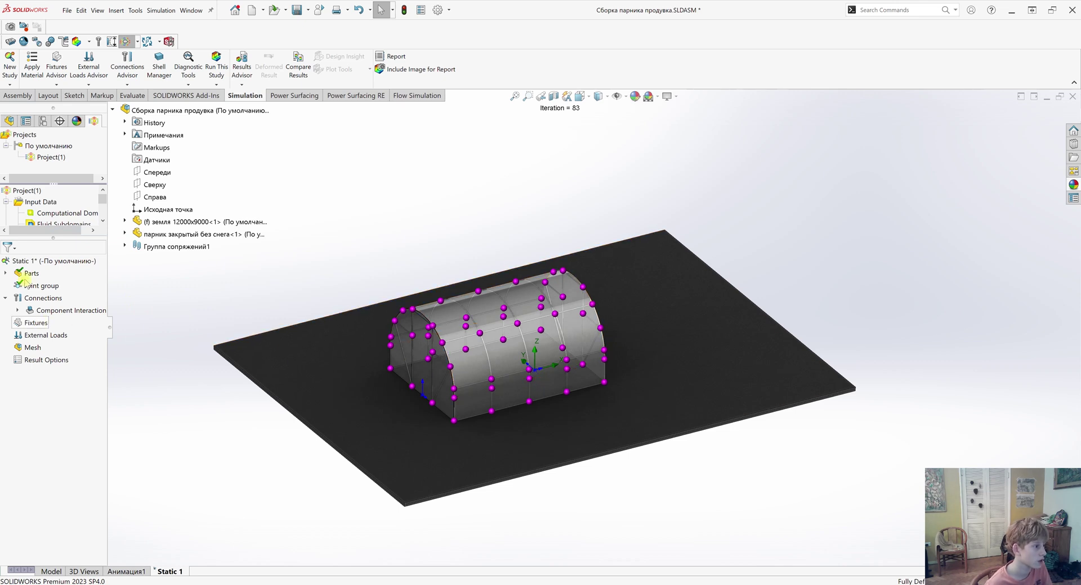
click(5, 273)
right_click(48, 285)
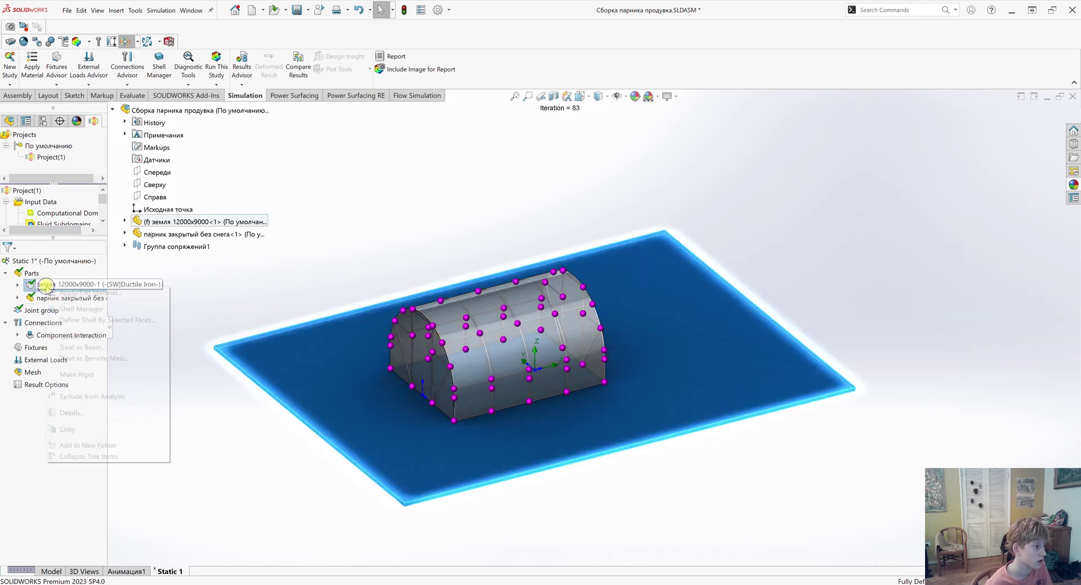
click(86, 397)
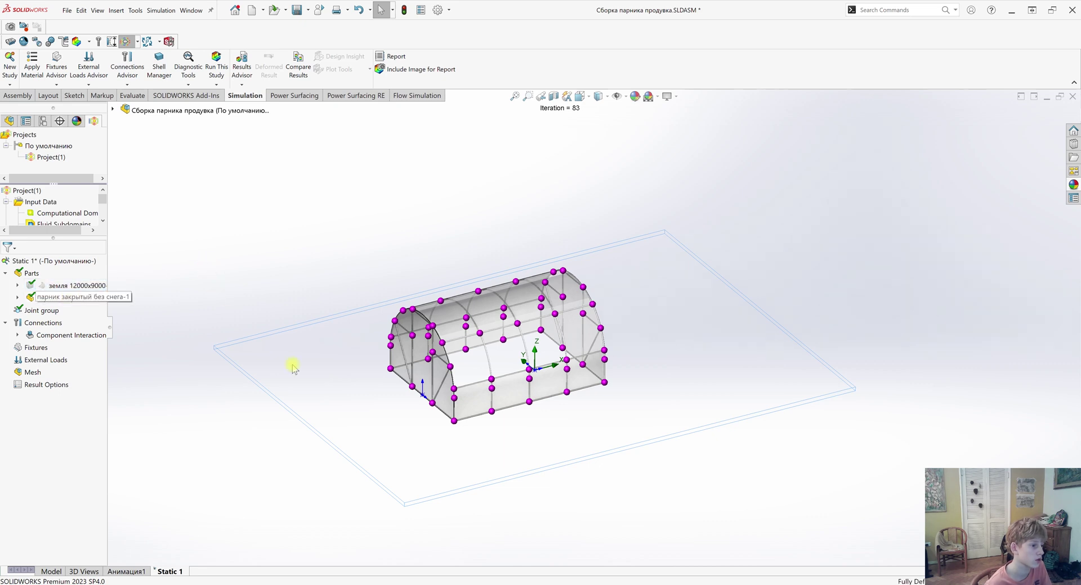
right_click(59, 286)
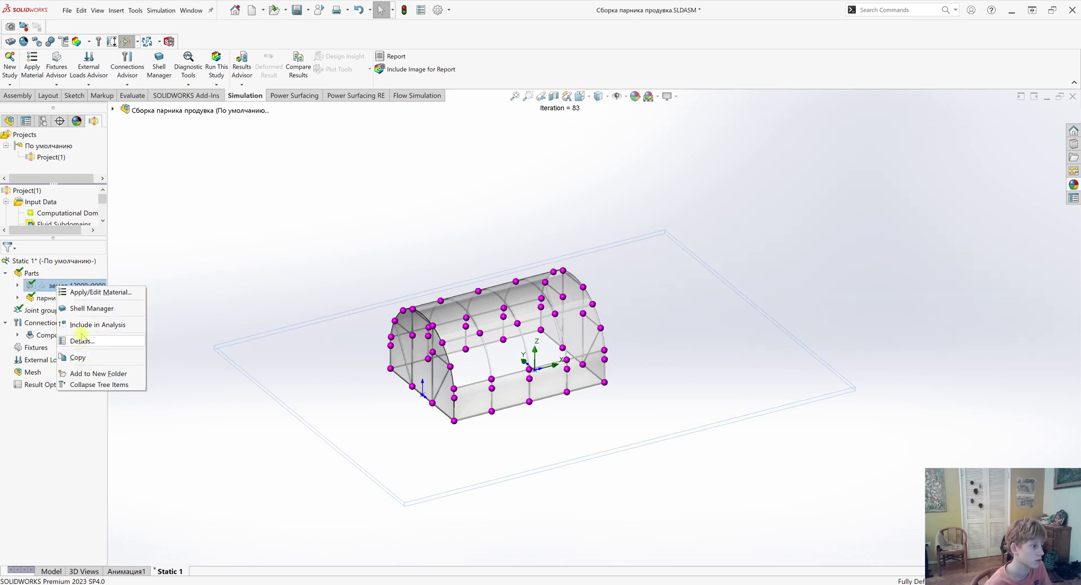
click(211, 280)
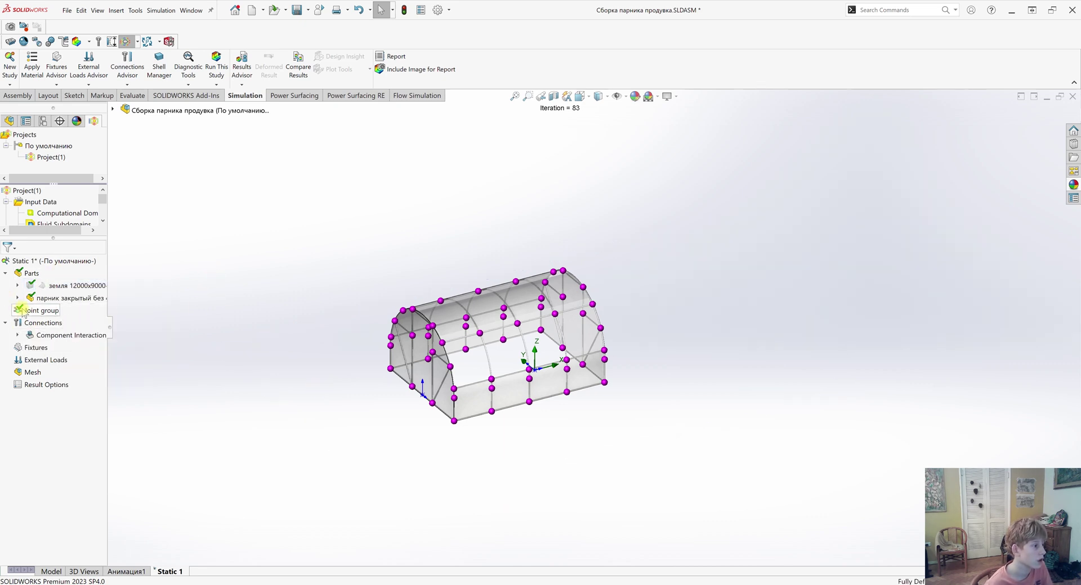
Check the material assigned to the first square tube body in the greenhouse's cut list, leaving it as is.
click(19, 298)
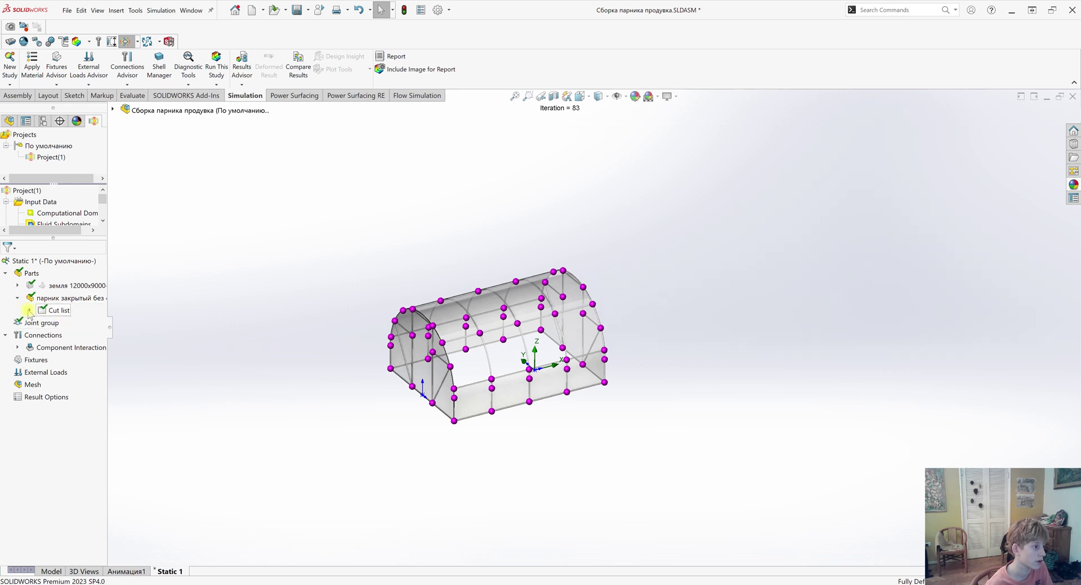
click(28, 311)
click(42, 322)
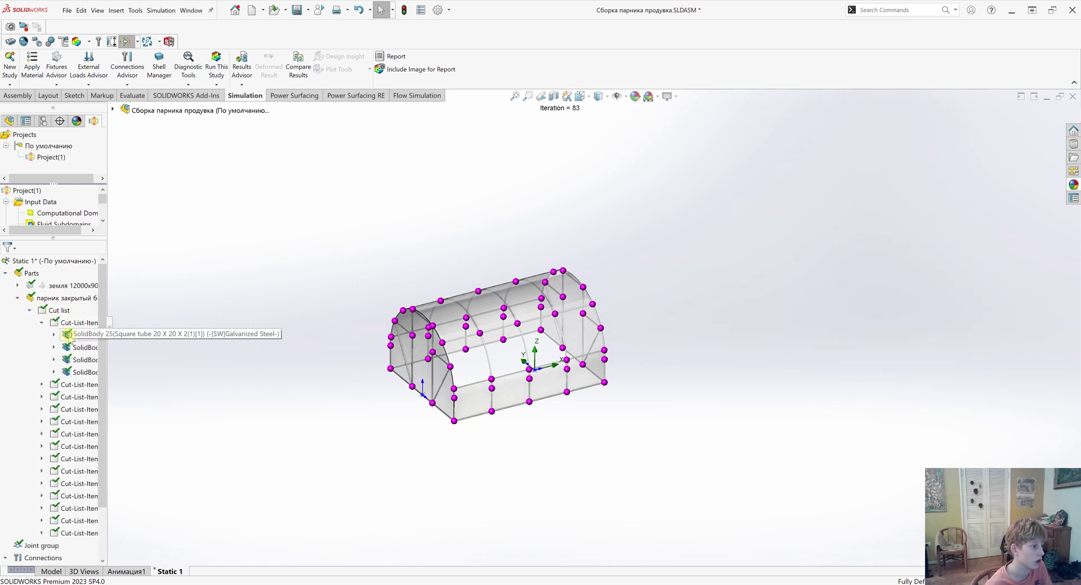
right_click(74, 335)
click(77, 341)
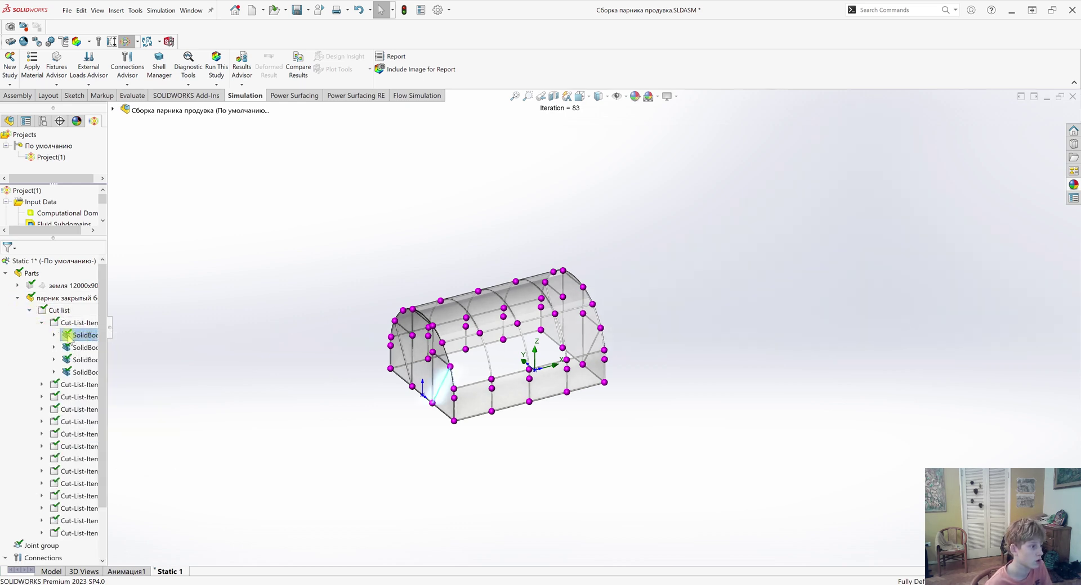
scroll(112, 344, down, 2)
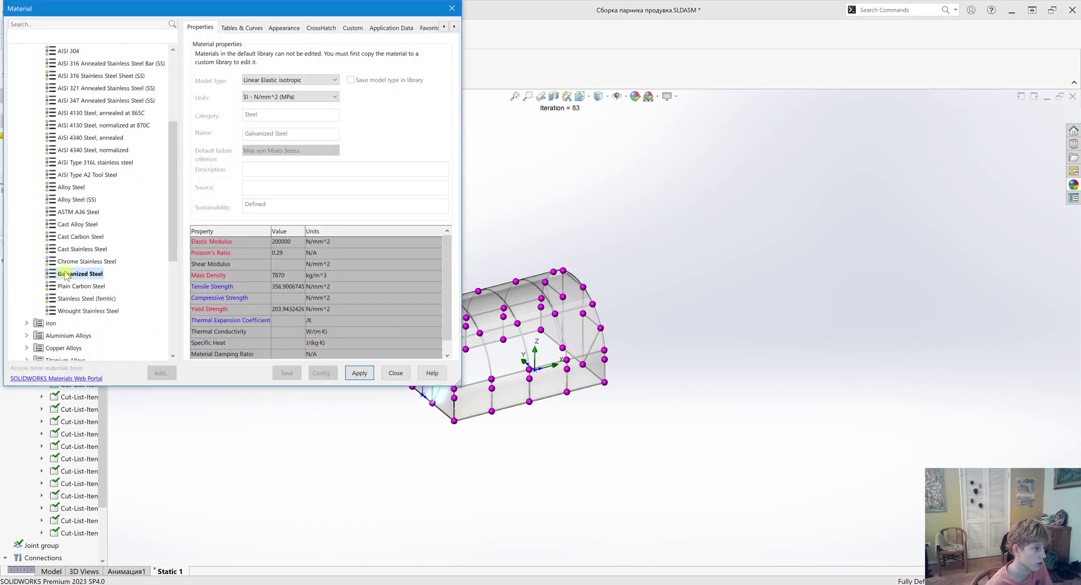
click(396, 373)
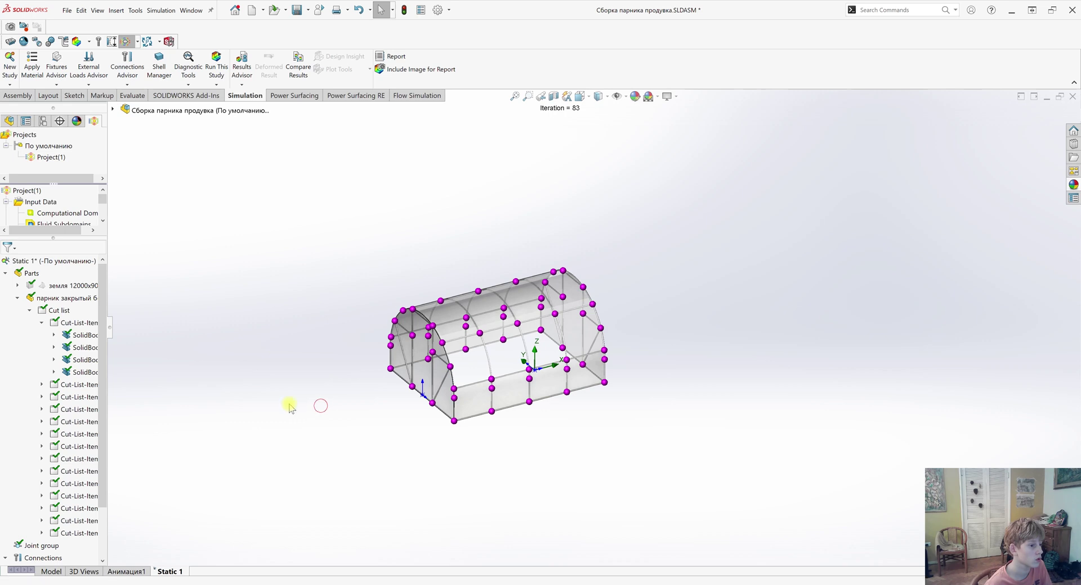
Check the material assigned to a covering panel body further down the greenhouse's cut list, without changing it.
click(28, 310)
scroll(45, 282, down, 1)
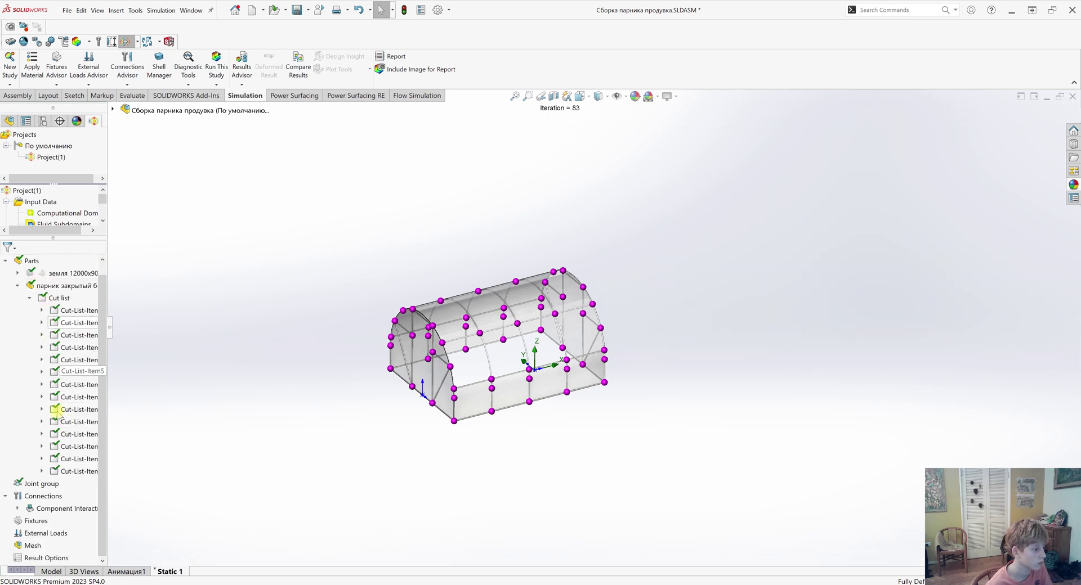
click(42, 446)
right_click(79, 458)
click(116, 299)
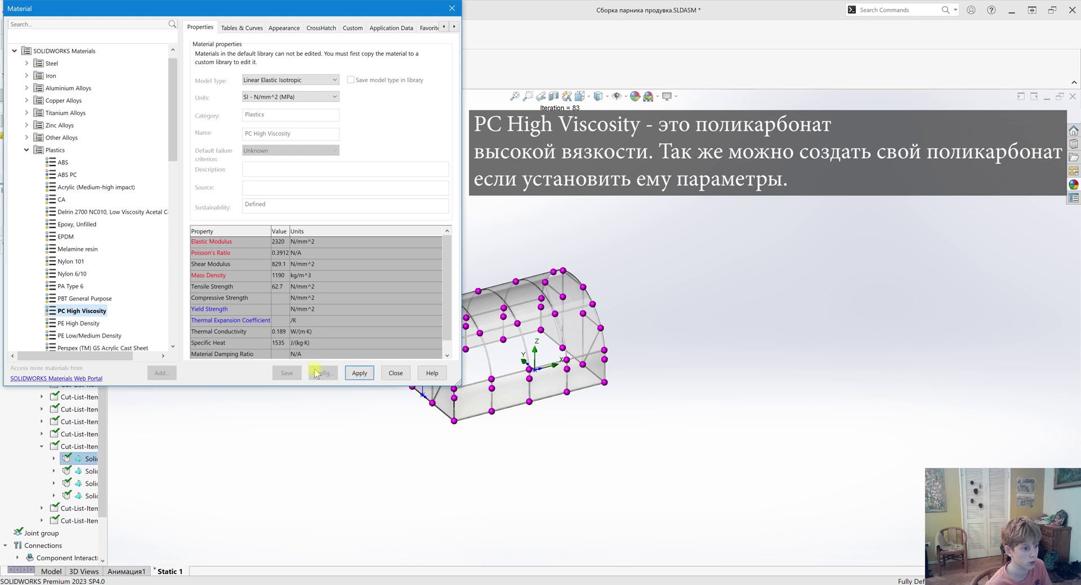
click(396, 374)
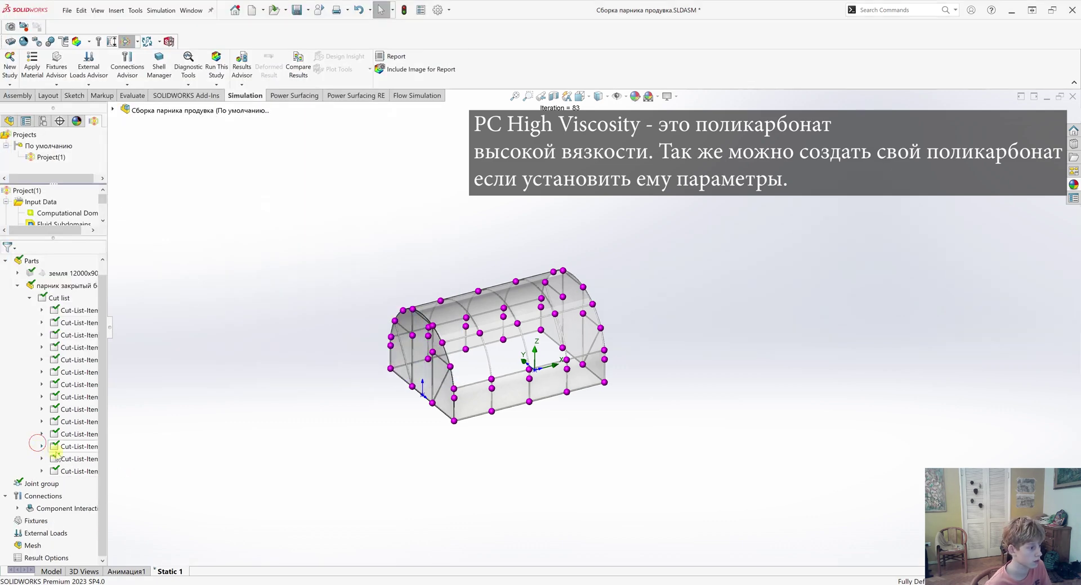
Apply a Fixed Geometry fixture to all the base joints around the perimeter of the greenhouse frame.
scroll(478, 357, down, 5)
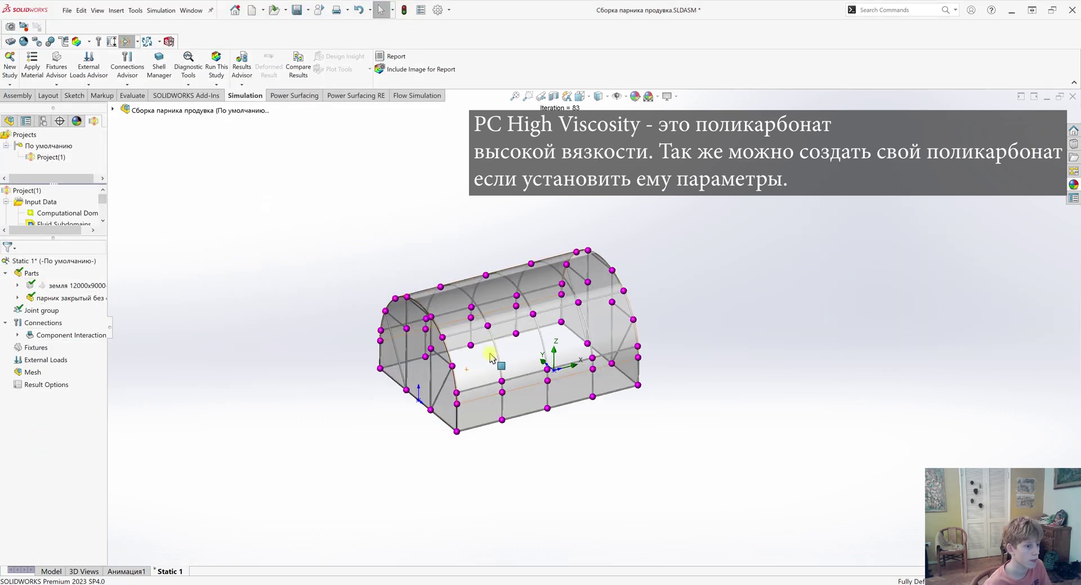
right_click(27, 349)
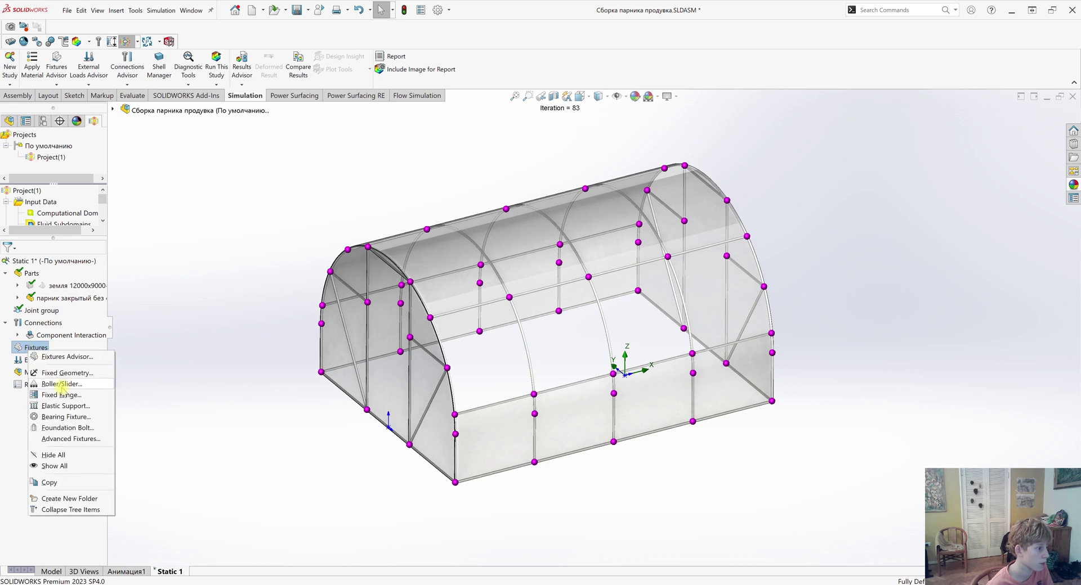
click(48, 374)
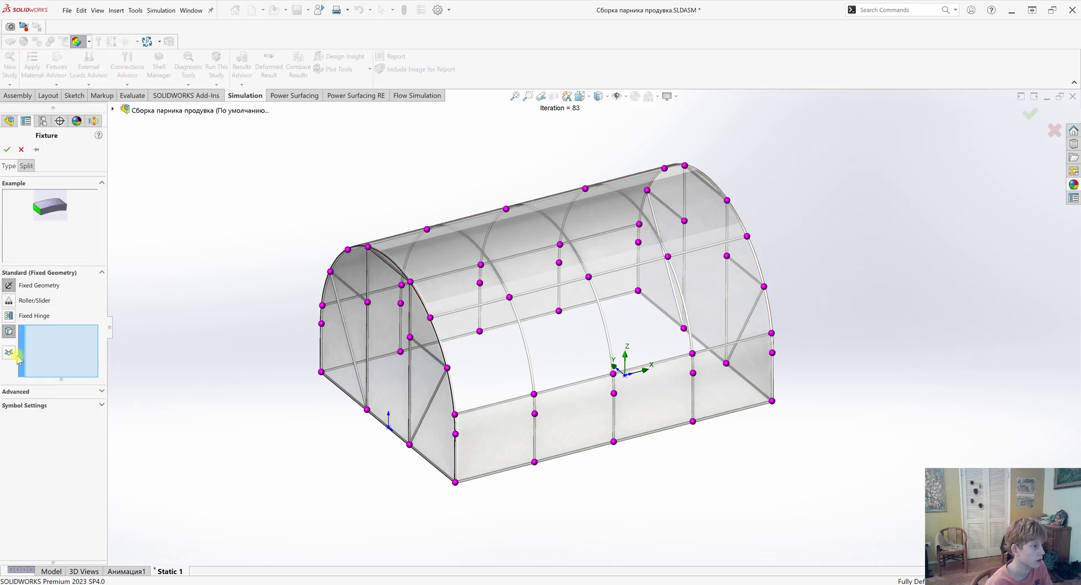
click(321, 372)
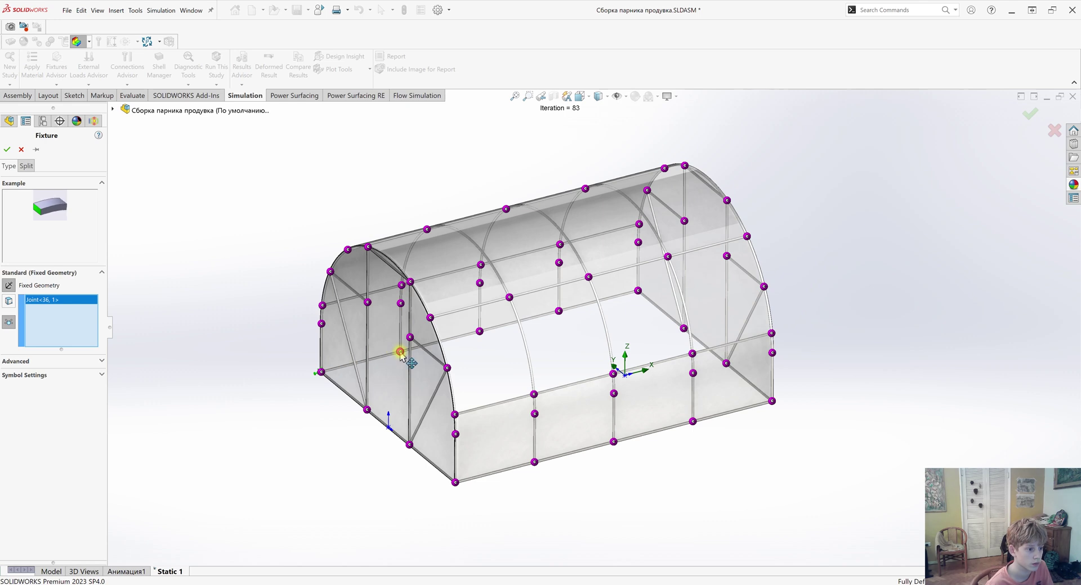
click(400, 352)
click(479, 332)
click(559, 311)
click(637, 291)
click(683, 329)
click(726, 364)
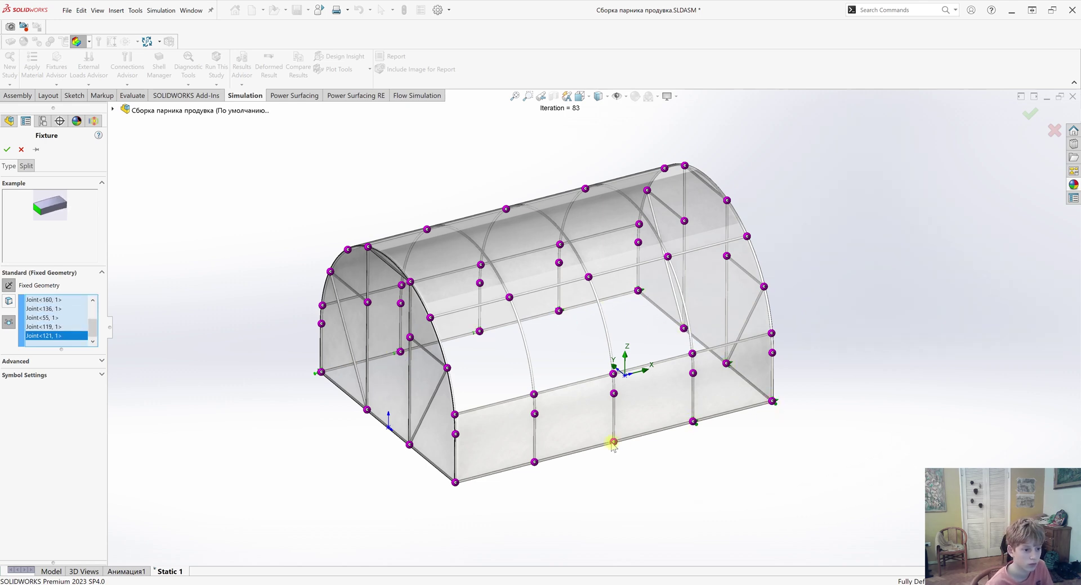
click(534, 462)
click(454, 482)
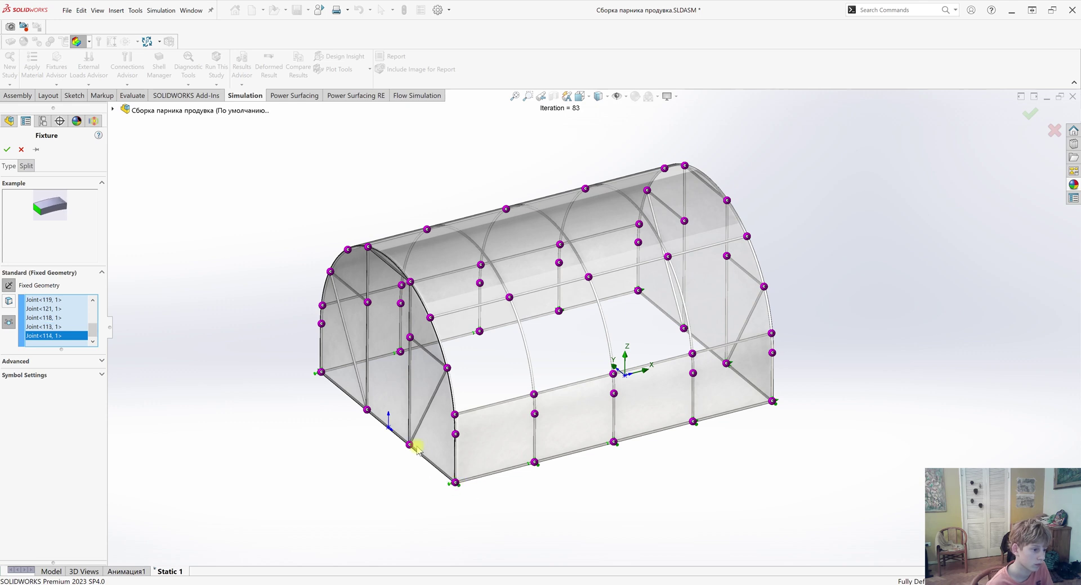
click(367, 411)
scroll(594, 329, up, 1)
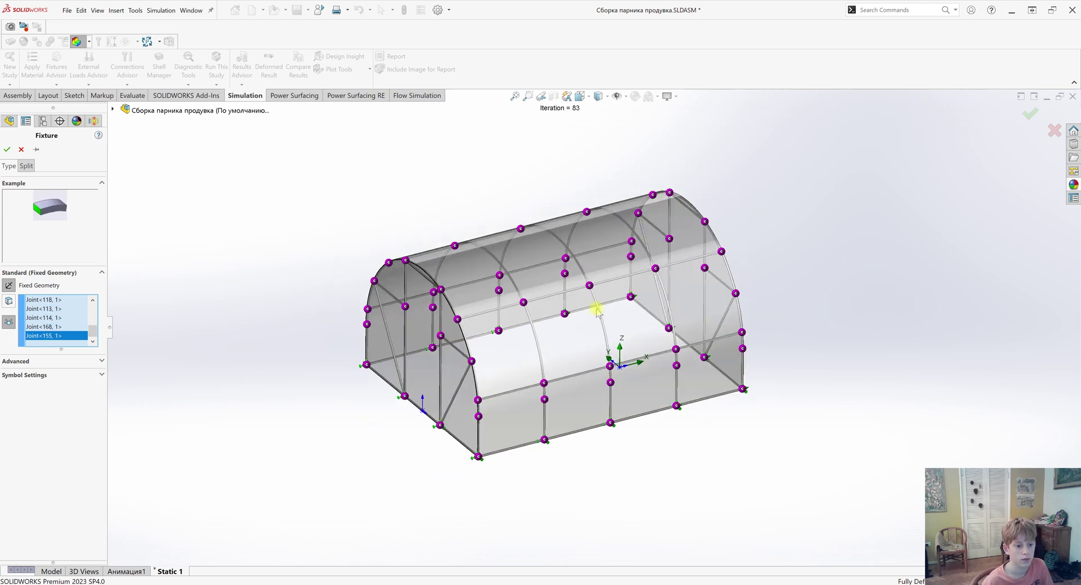
scroll(597, 311, down, 1)
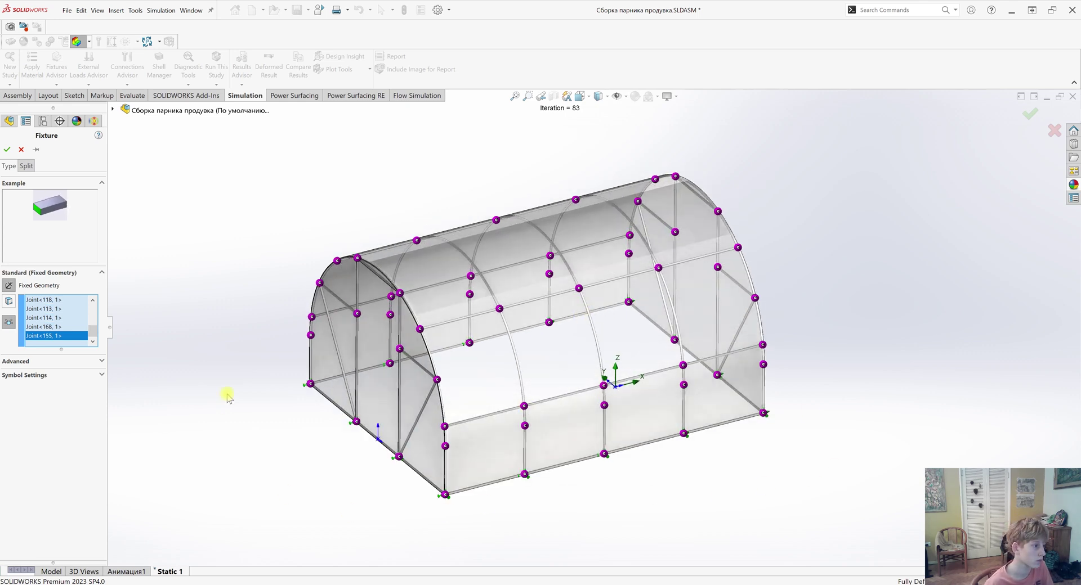
click(7, 151)
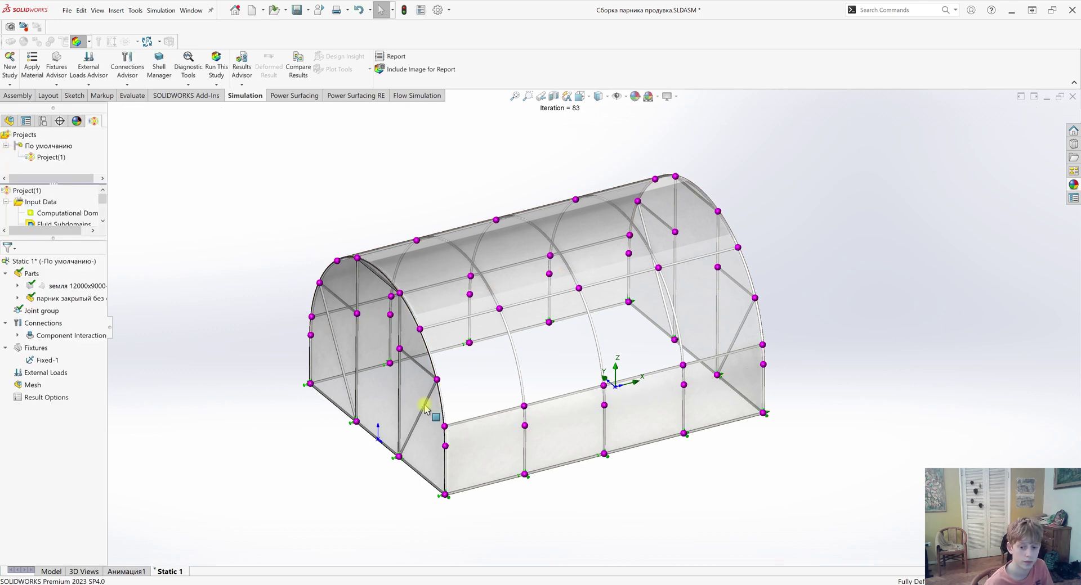
Add a flow effects load that includes the fluid pressure from the Flow Simulation results file 1.fld.
right_click(28, 374)
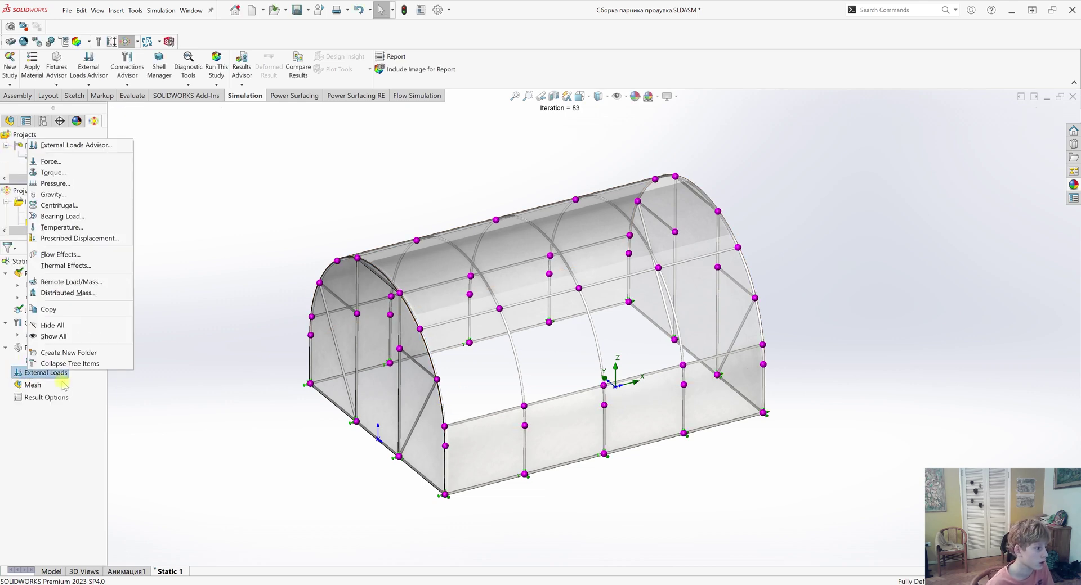
click(67, 255)
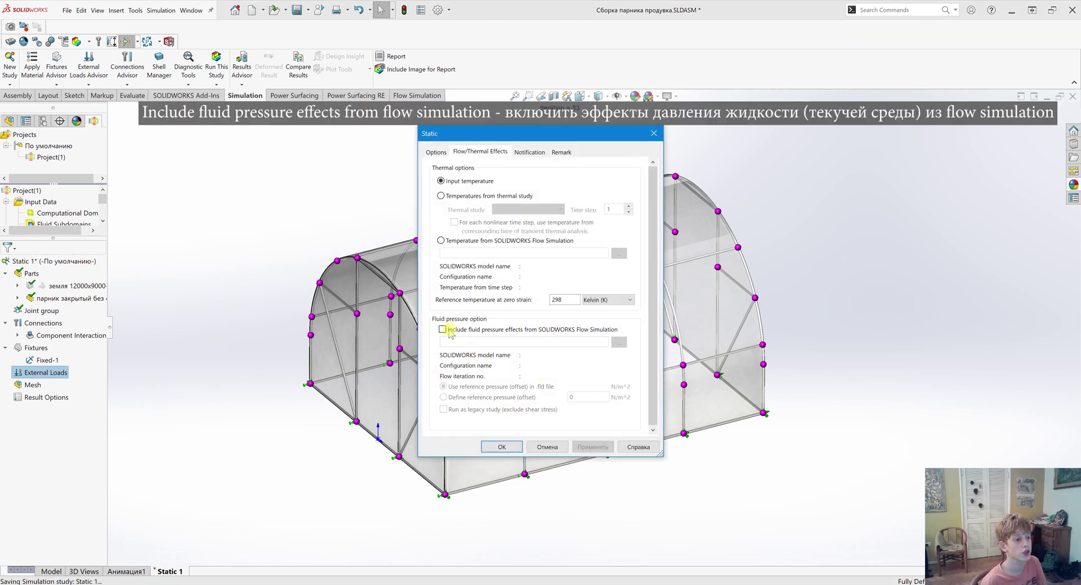
click(443, 330)
click(619, 344)
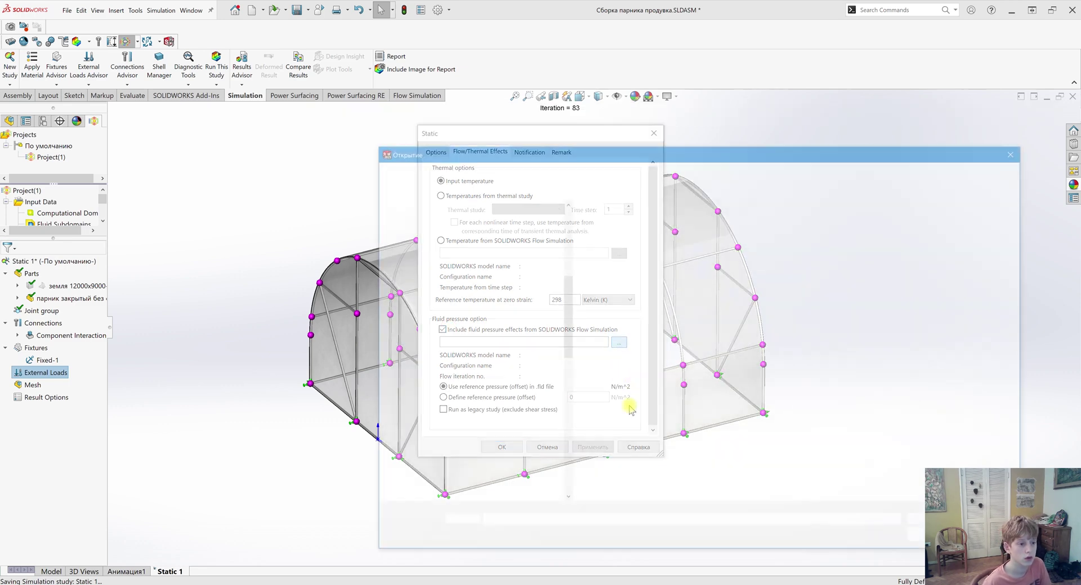
click(624, 269)
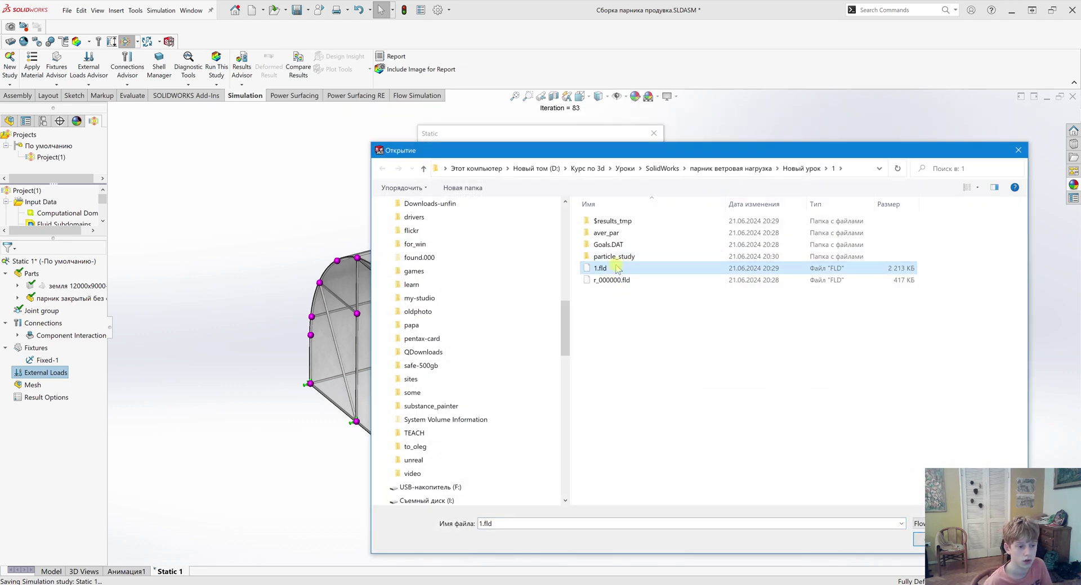
key(Return)
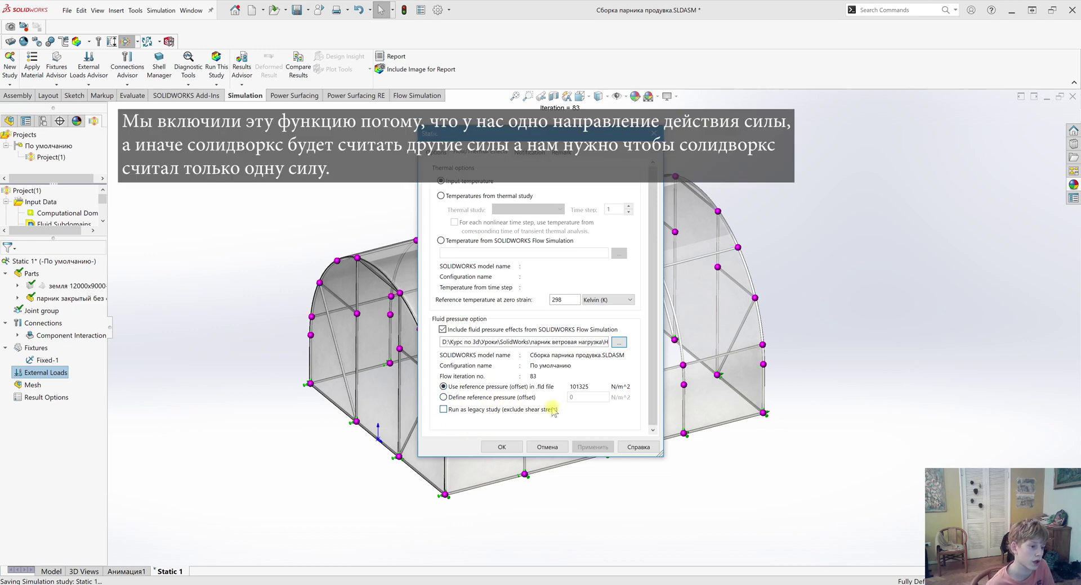
click(502, 449)
scroll(636, 474, up, 2)
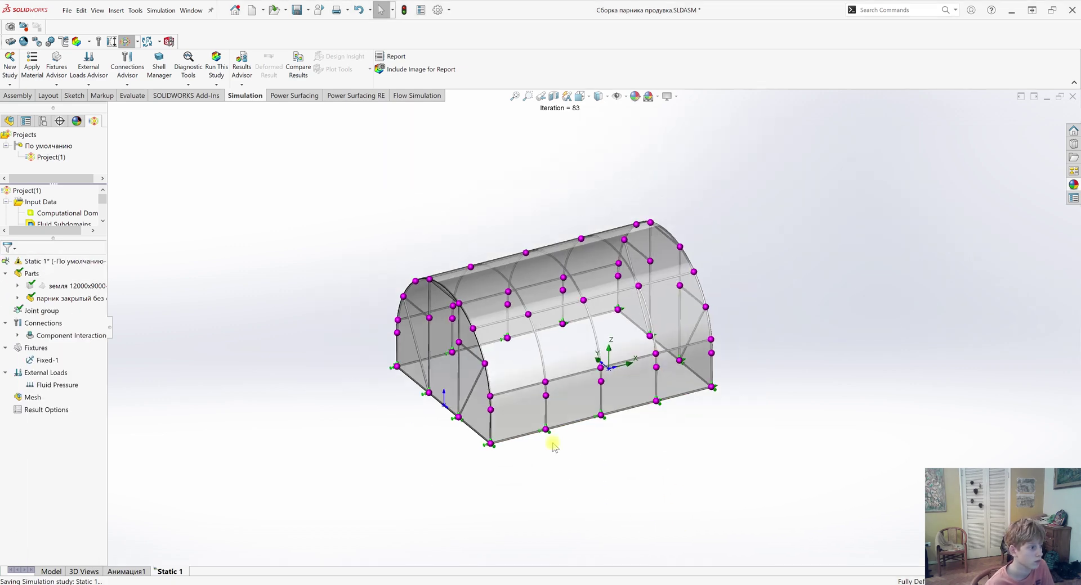
Apply gravity of 9.81 m/s^2 normal to the Спереди plane and run the static study.
right_click(33, 375)
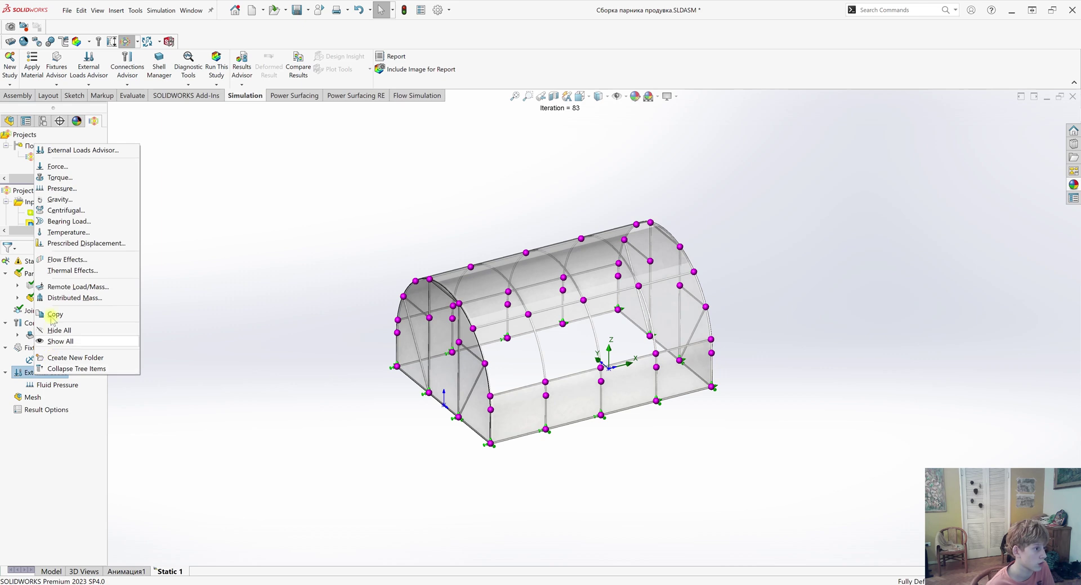
click(50, 199)
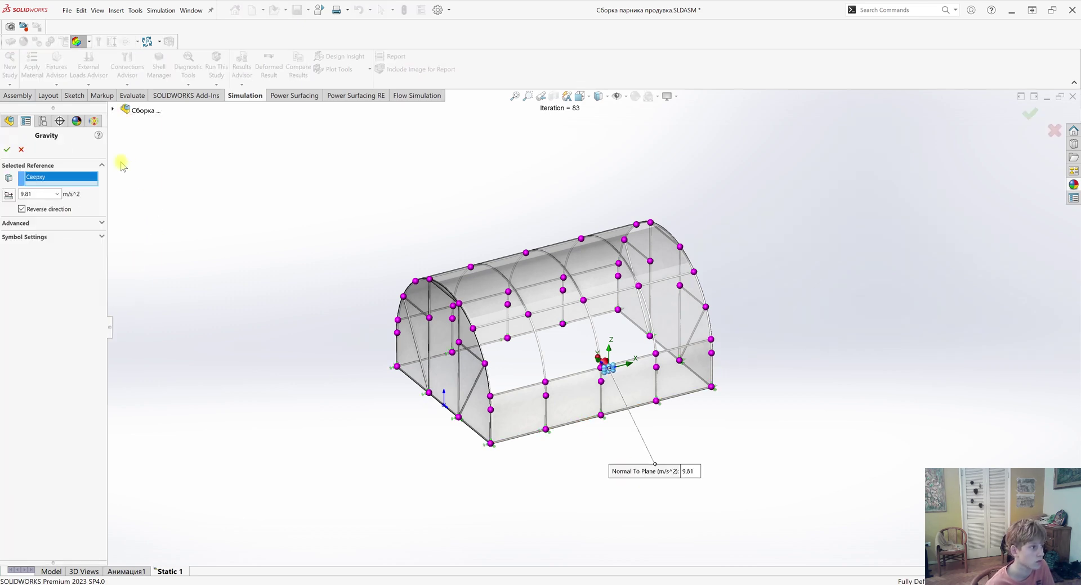
click(114, 110)
click(153, 173)
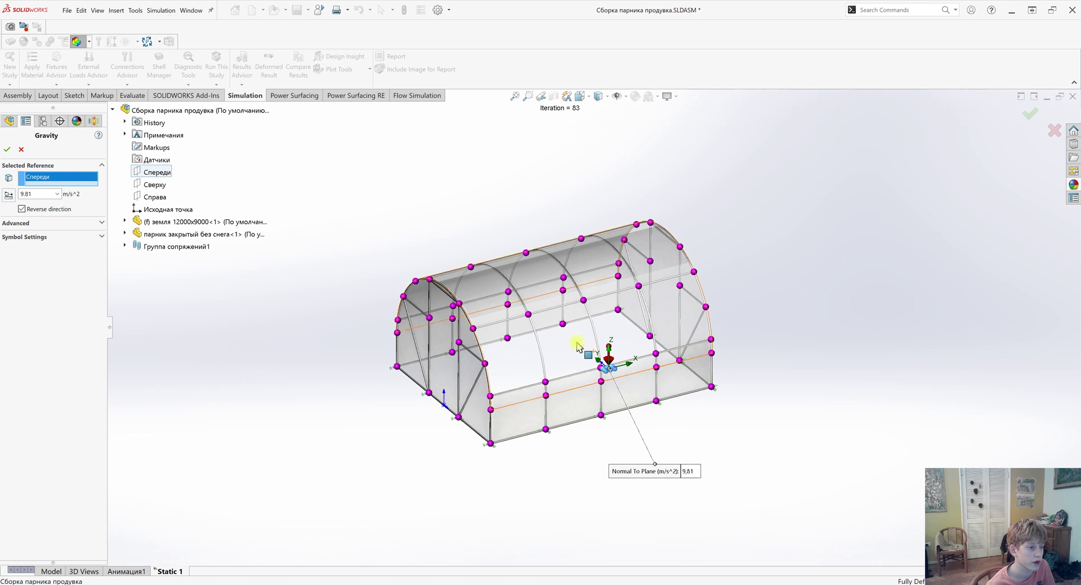
click(9, 148)
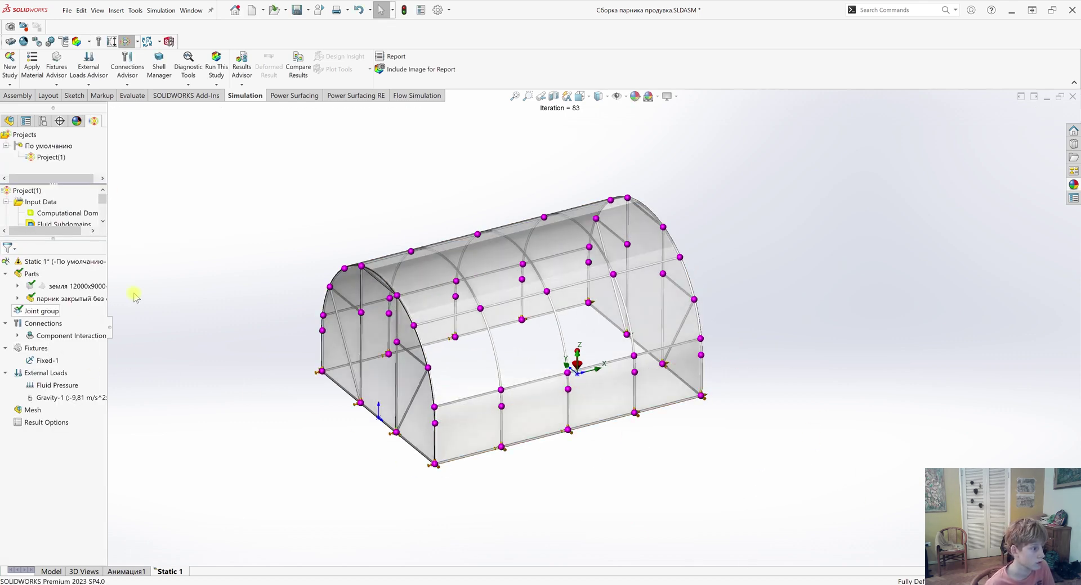
click(210, 67)
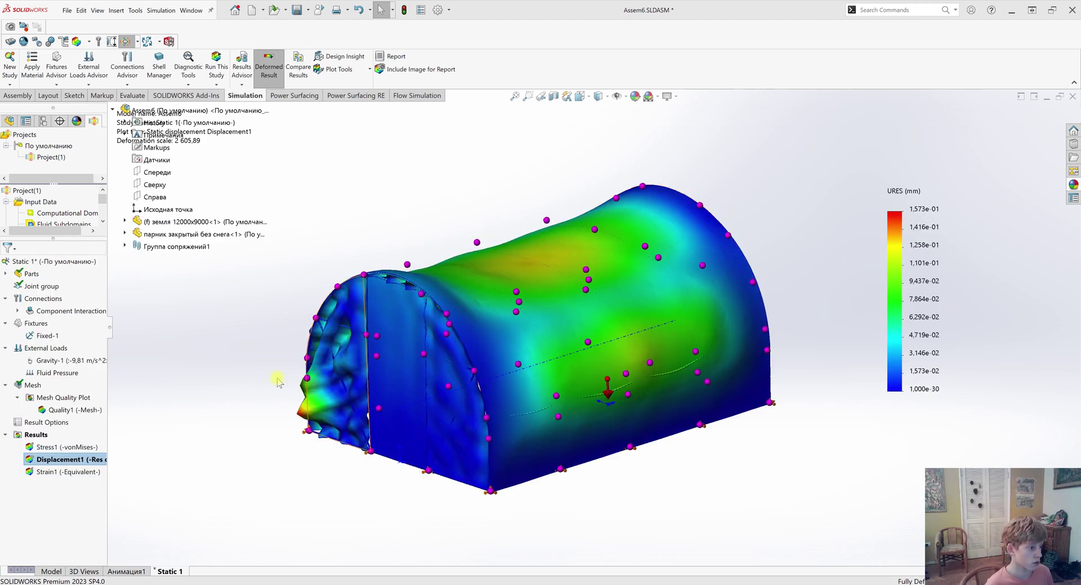
Set the Displacement1 plot to true-scale deformation and its legend numbers to floating format.
scroll(450, 360, up, 3)
mouse_move(450, 361)
middle_down()
mouse_move(565, 374)
mouse_move(470, 363)
middle_up()
right_click(44, 460)
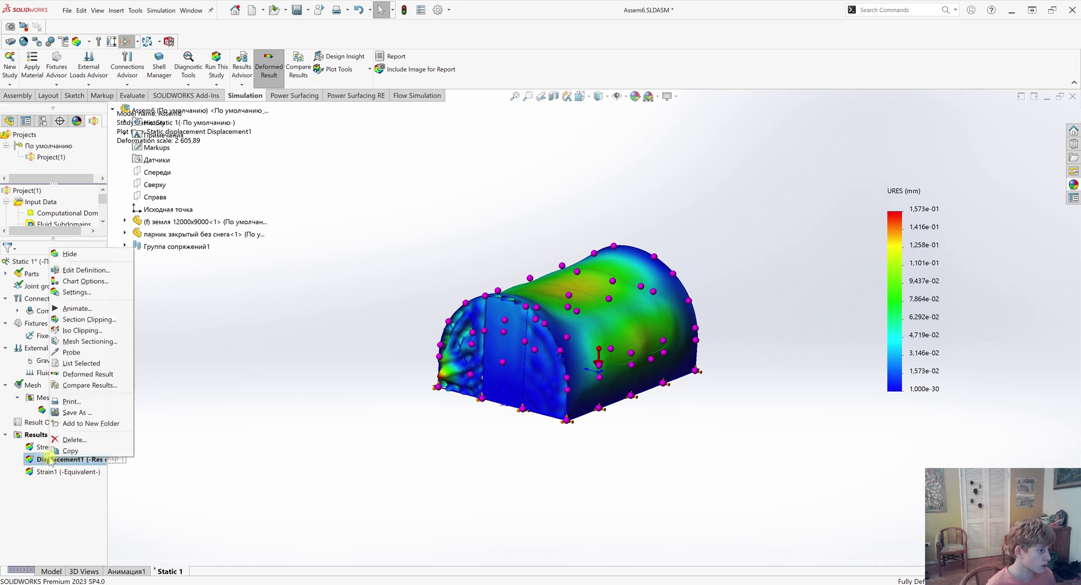
click(84, 272)
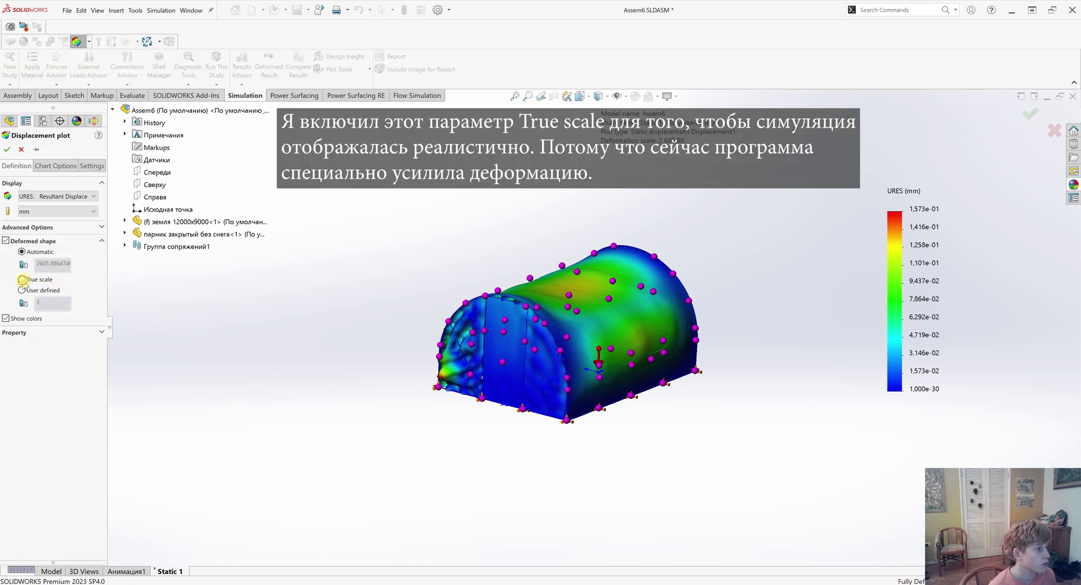
click(65, 167)
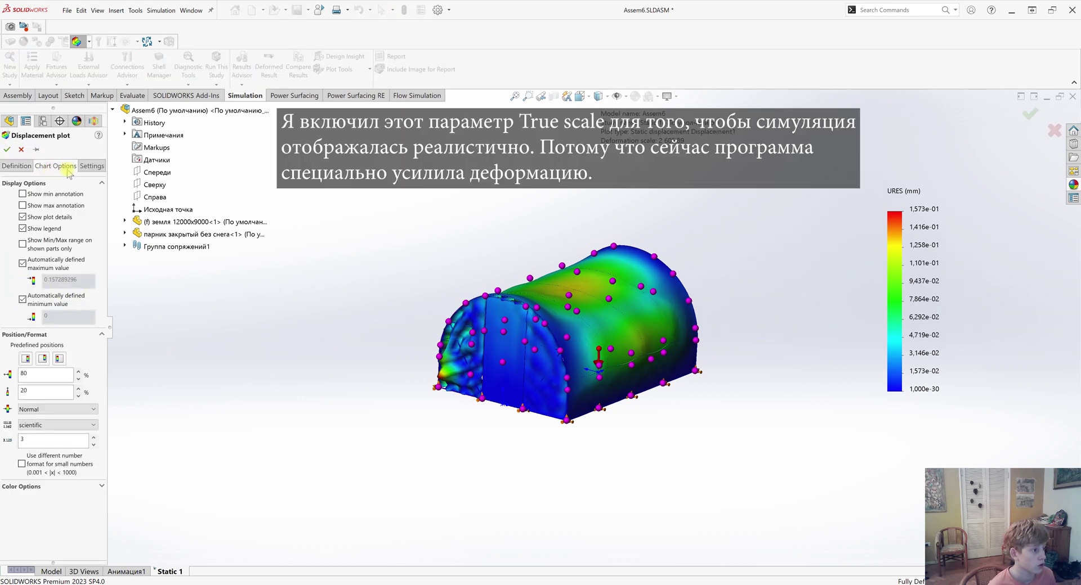
click(48, 425)
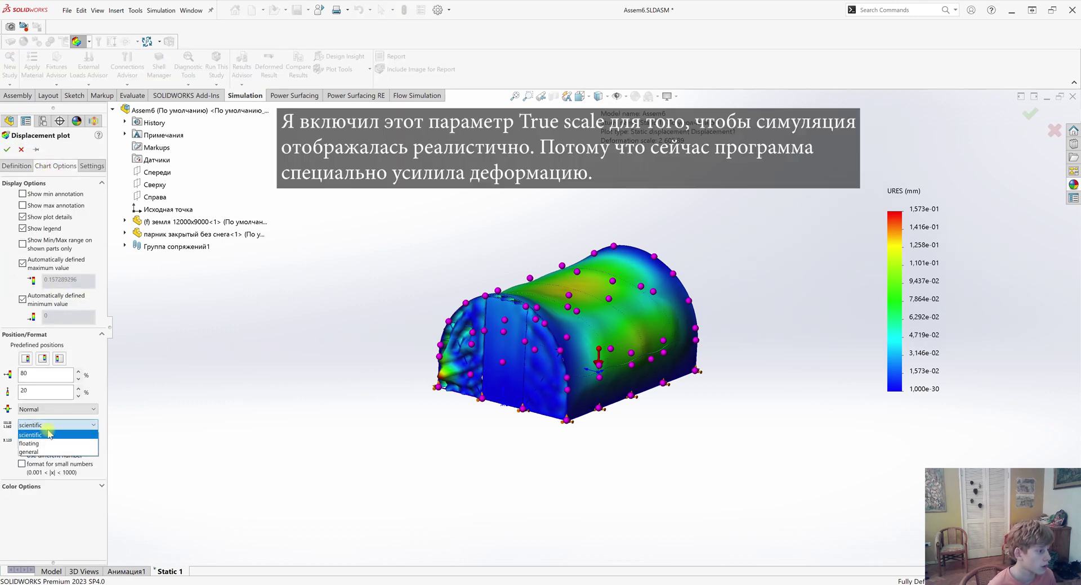
click(31, 444)
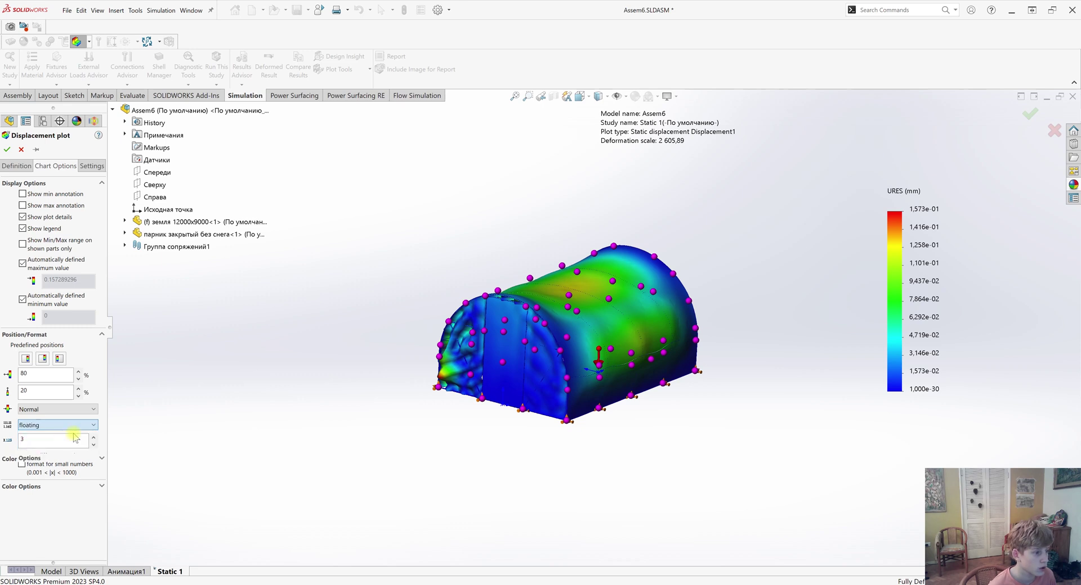
Show the max annotation on the displacement plot and place its label clear of the greenhouse.
click(23, 205)
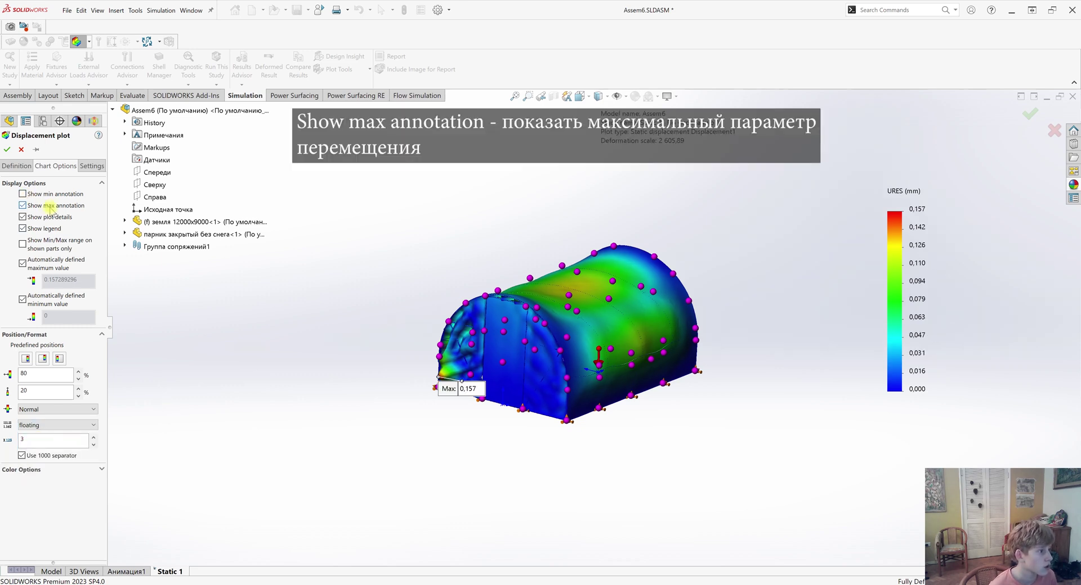
drag(462, 390, 331, 401)
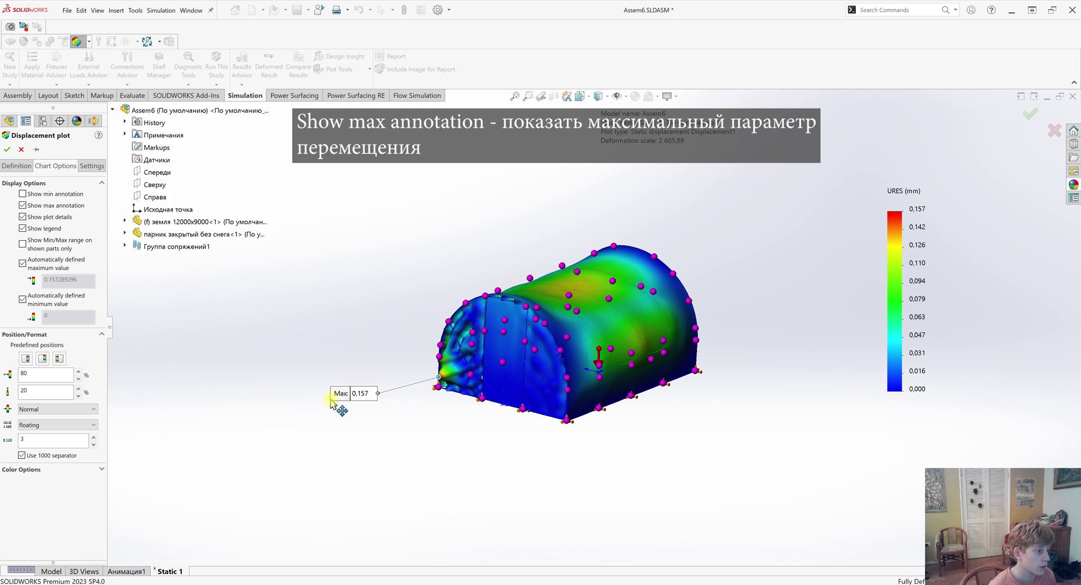
click(6, 149)
Examine the displacement distribution on the greenhouse's end wall, roof and side from several angles, including the point of maximum displacement.
middle_drag(430, 306, 468, 334)
scroll(469, 387, down, 6)
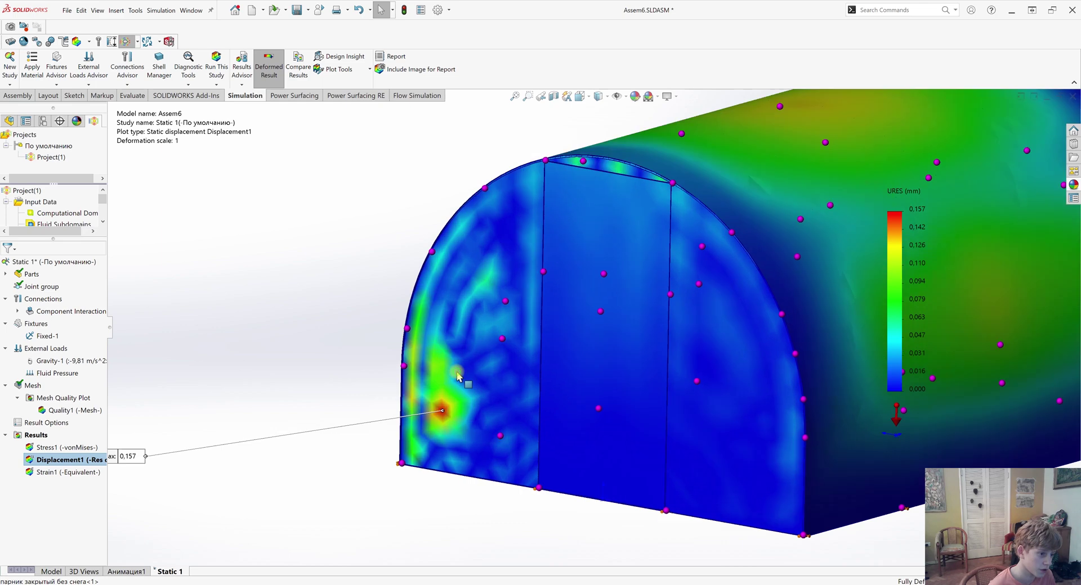
scroll(469, 387, up, 5)
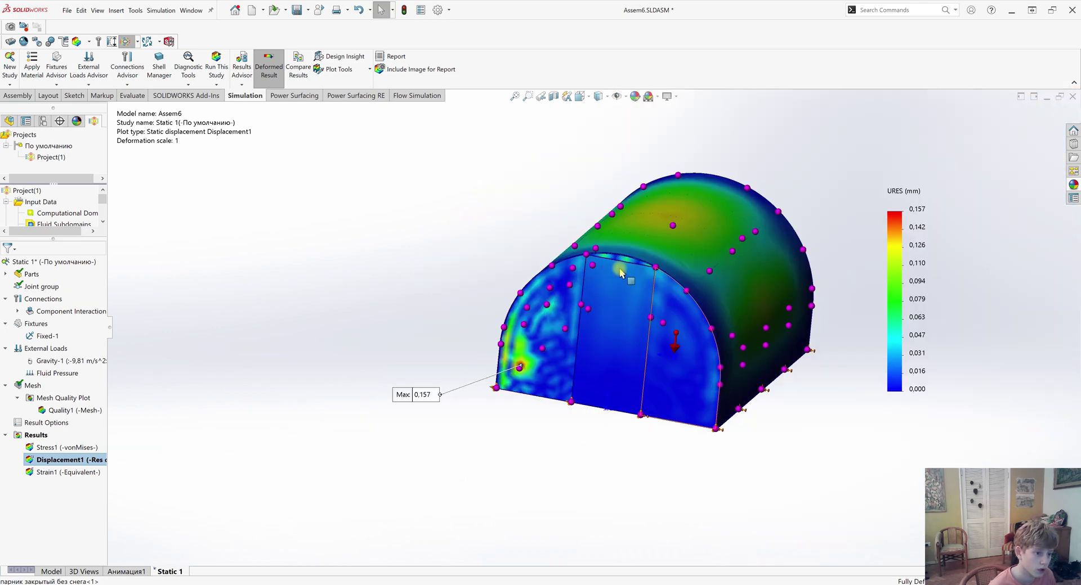
middle_drag(585, 343, 547, 388)
scroll(480, 224, down, 2)
scroll(515, 247, down, 2)
scroll(515, 248, down, 1)
middle_drag(515, 248, 560, 321)
scroll(559, 321, up, 5)
middle_drag(711, 309, 696, 197)
scroll(617, 382, down, 1)
middle_drag(617, 381, 631, 365)
scroll(651, 287, down, 1)
scroll(582, 311, down, 2)
middle_drag(581, 311, 646, 246)
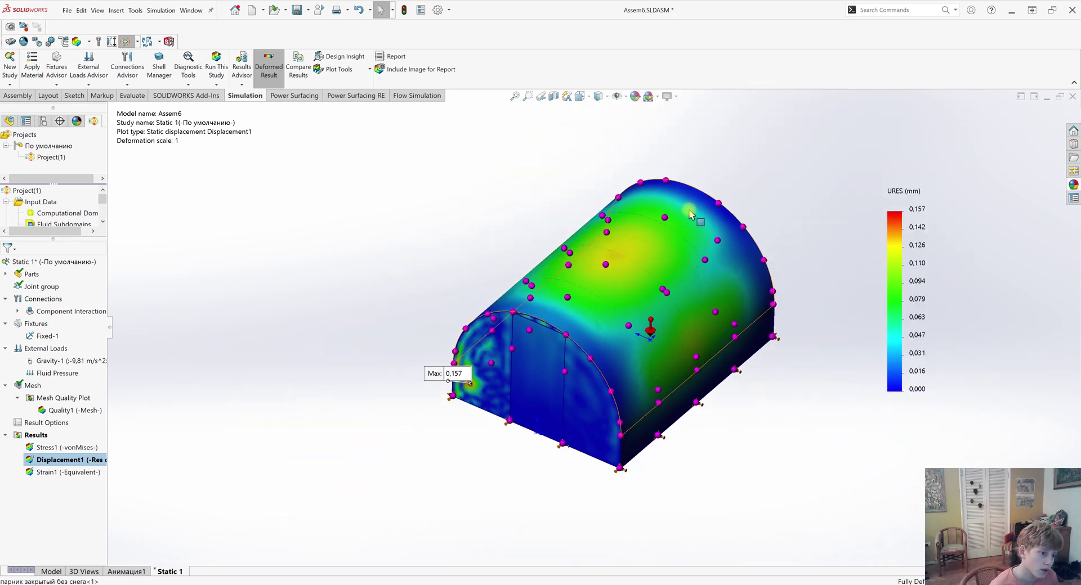
scroll(462, 409, down, 3)
scroll(428, 436, up, 1)
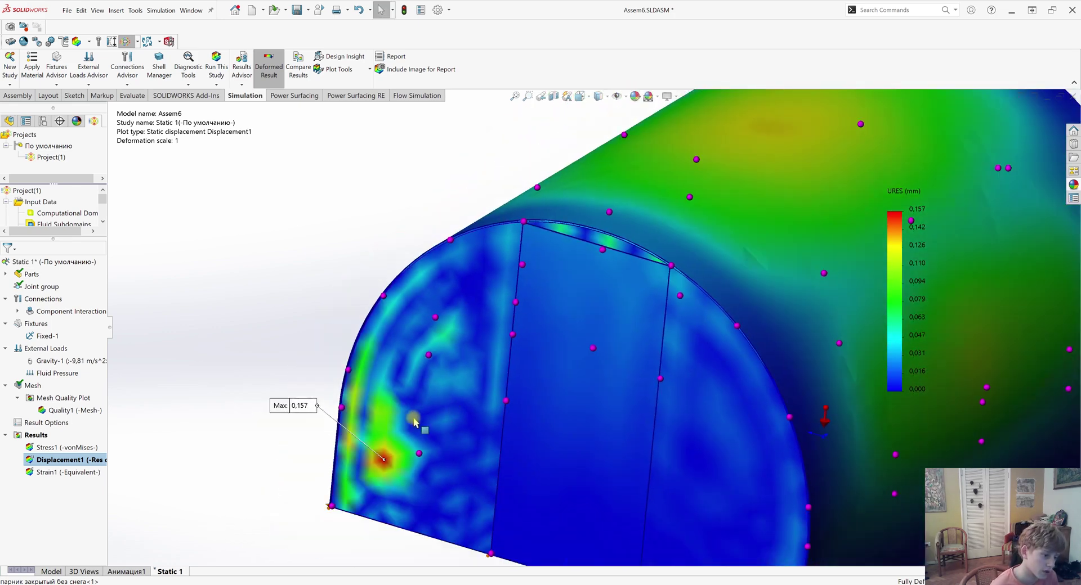
scroll(421, 438, up, 6)
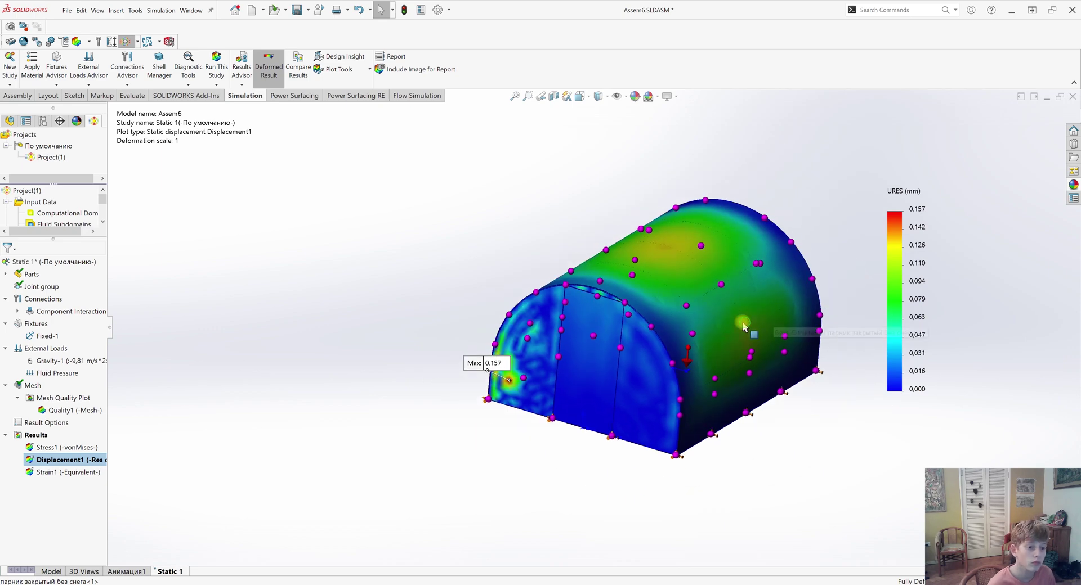
Save the assembly as Assem6.SLDASM, replacing the existing file.
click(68, 10)
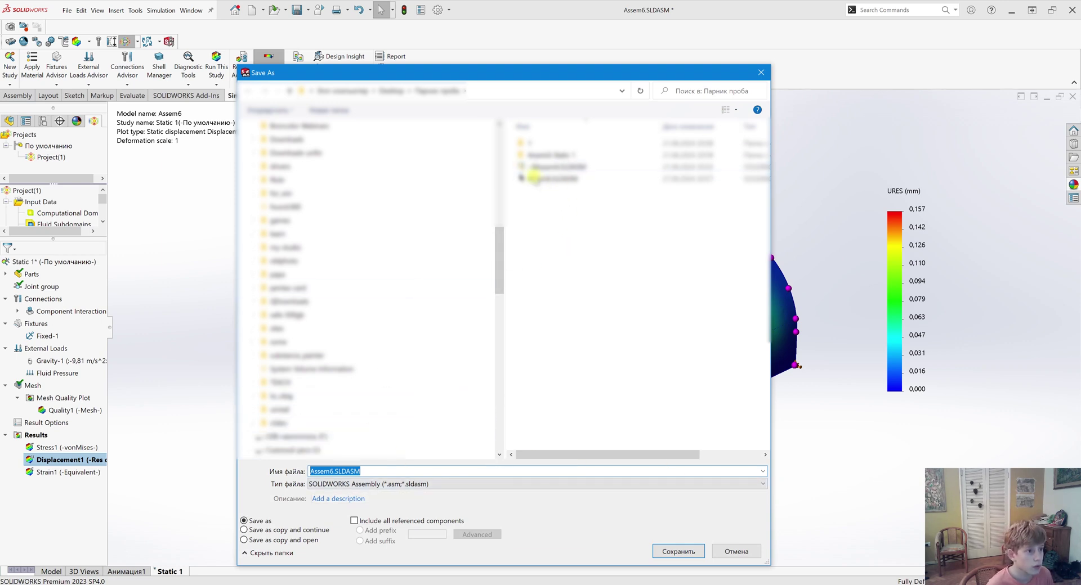
click(549, 178)
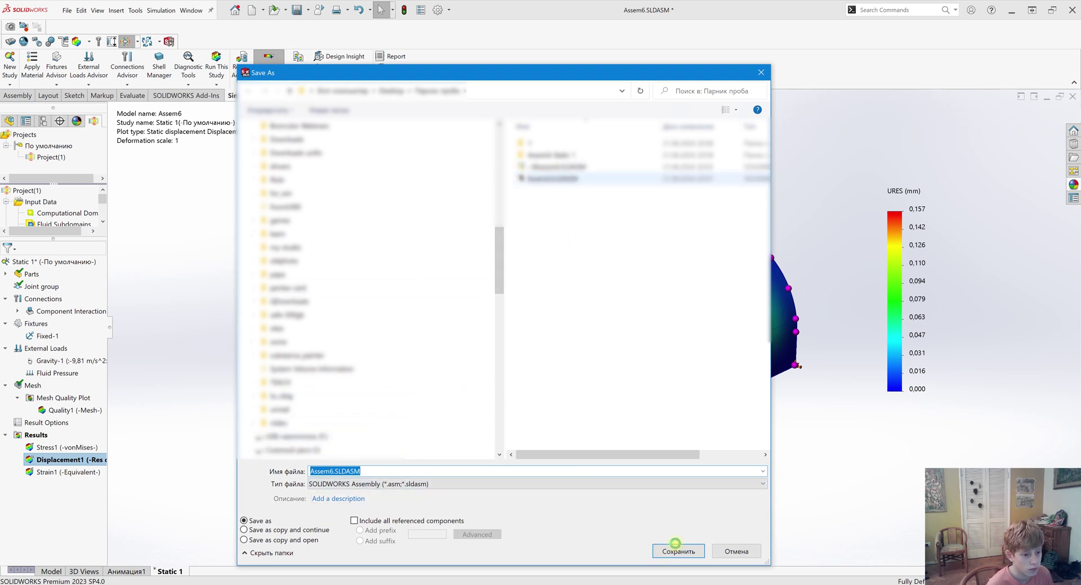
click(678, 551)
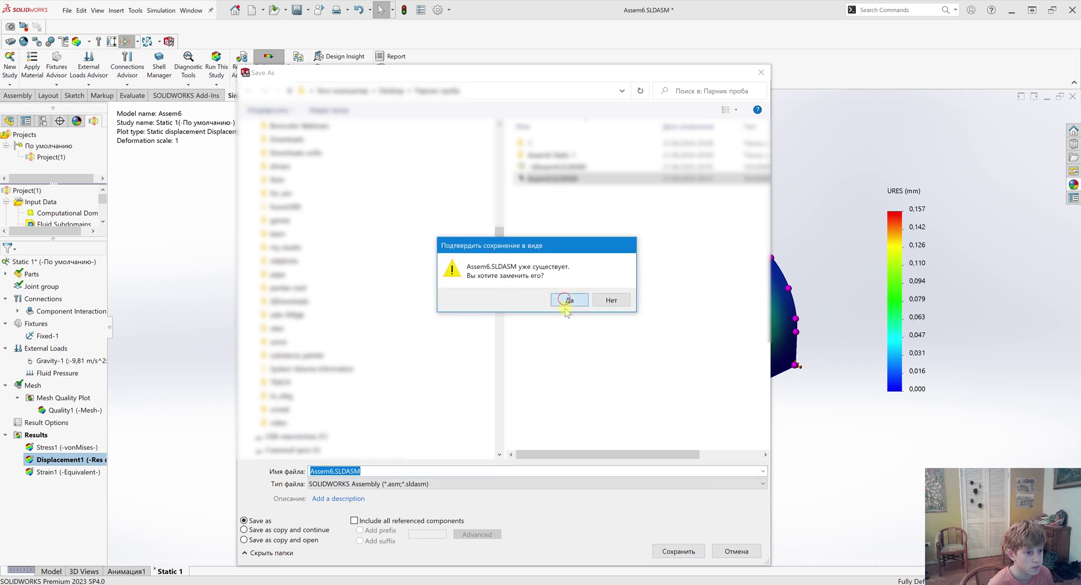
click(565, 301)
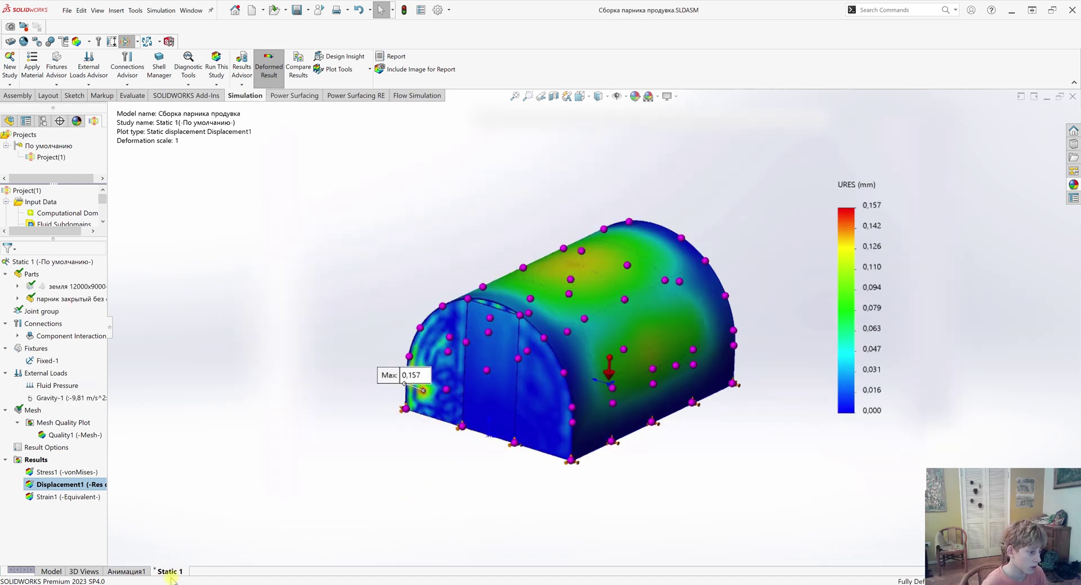
Delete the Static 1 study and clone the flow project Project(1) as Project(2) in the current configuration, without copying results.
right_click(167, 572)
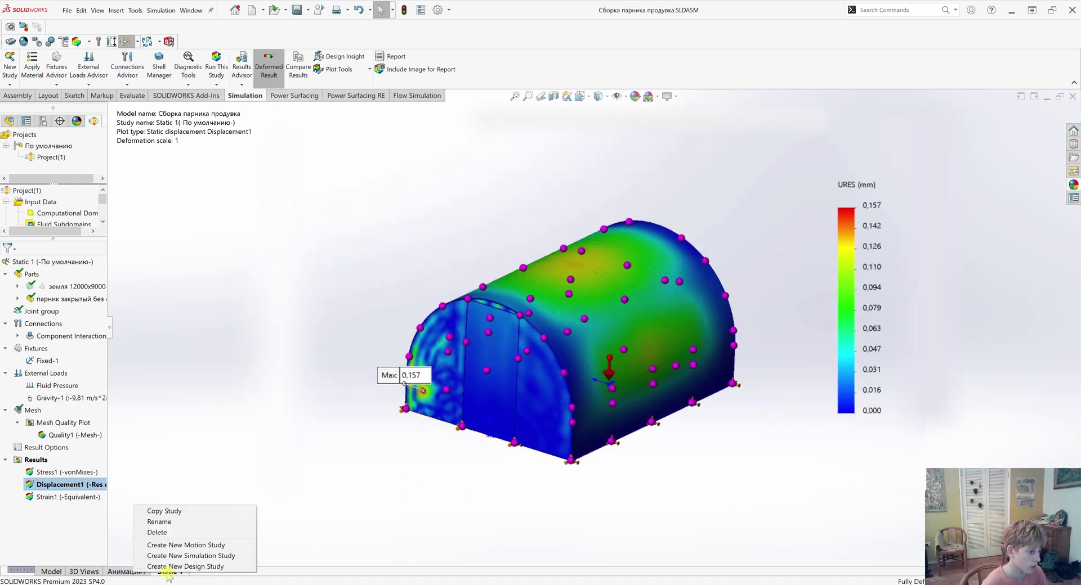
click(169, 534)
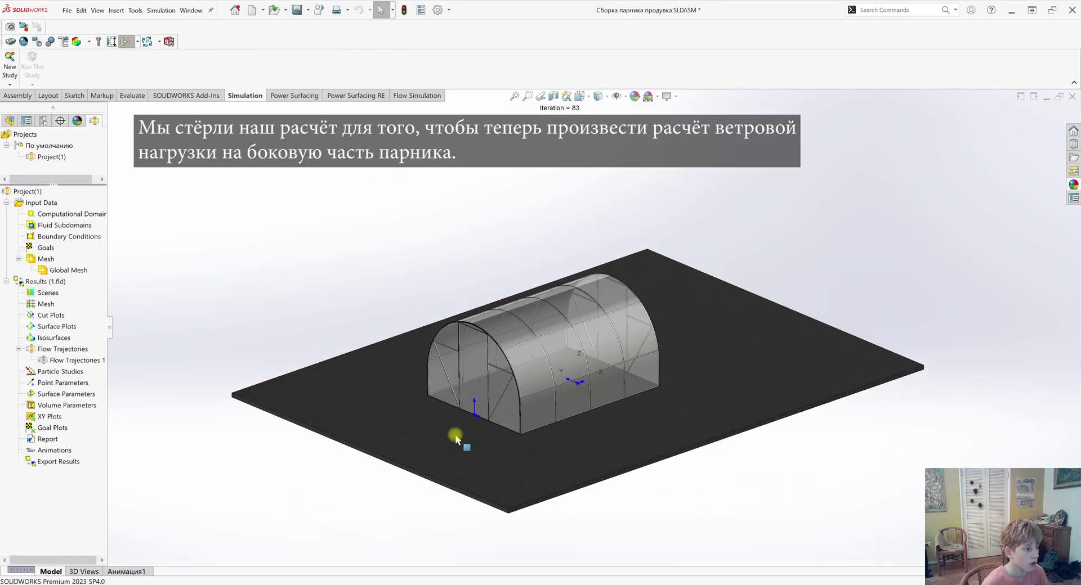
right_click(47, 161)
click(56, 190)
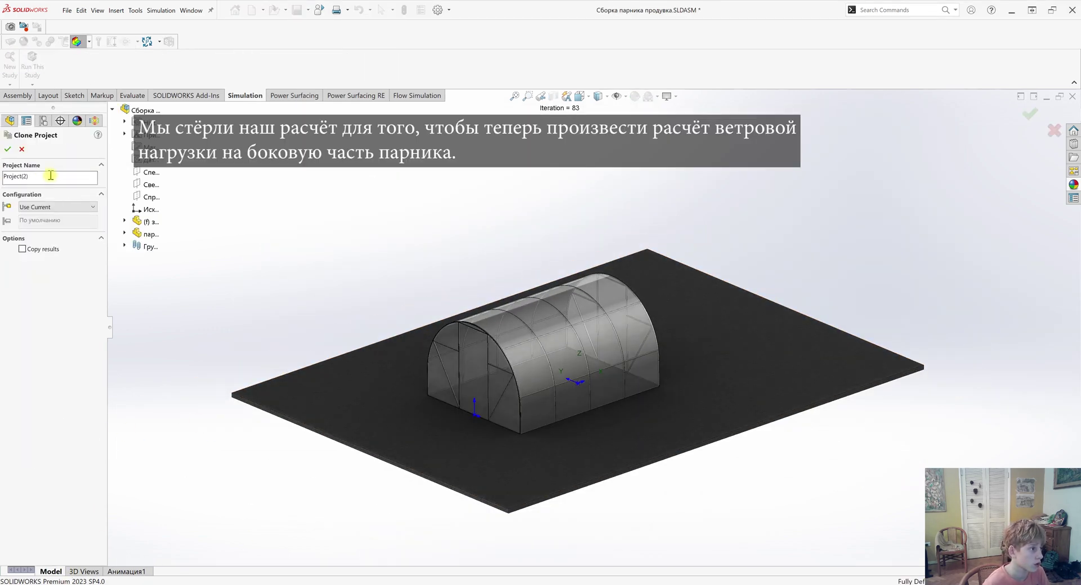
click(7, 149)
Delete the Width1 and Distance1 mates that position the greenhouse on the ground part.
click(9, 120)
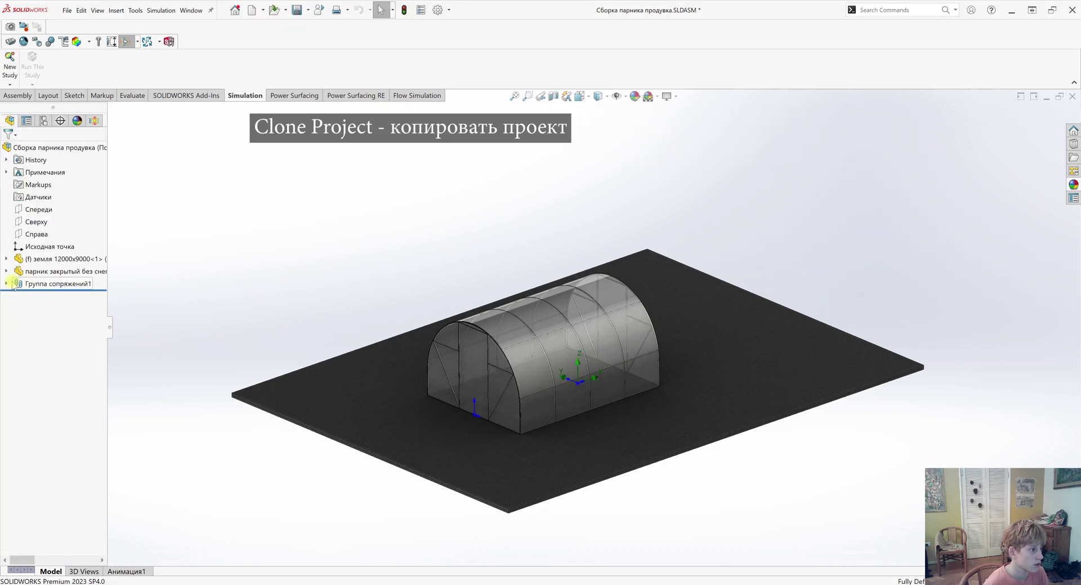
click(6, 284)
click(75, 309)
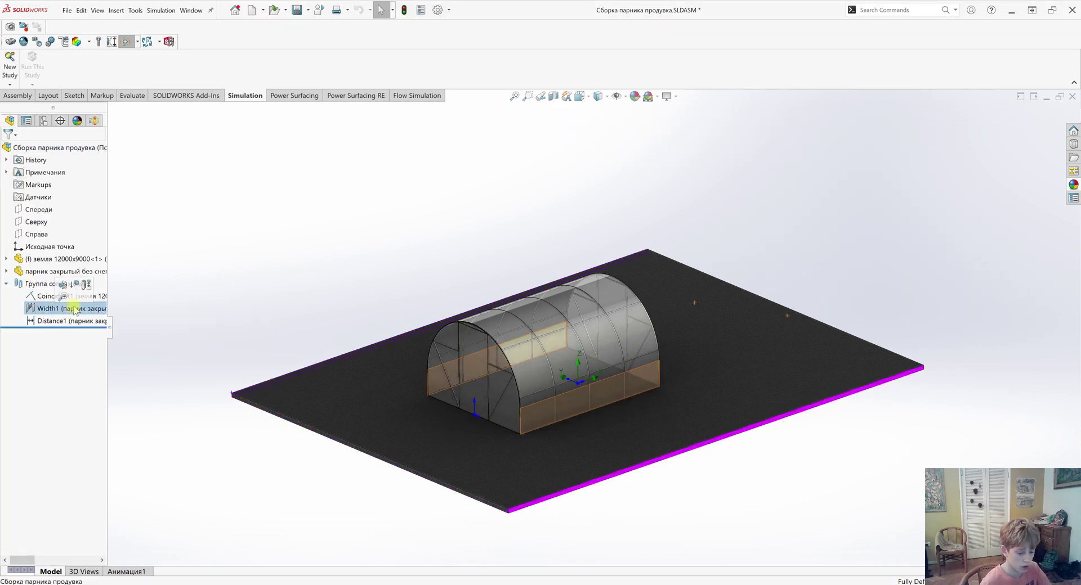
key(Delete)
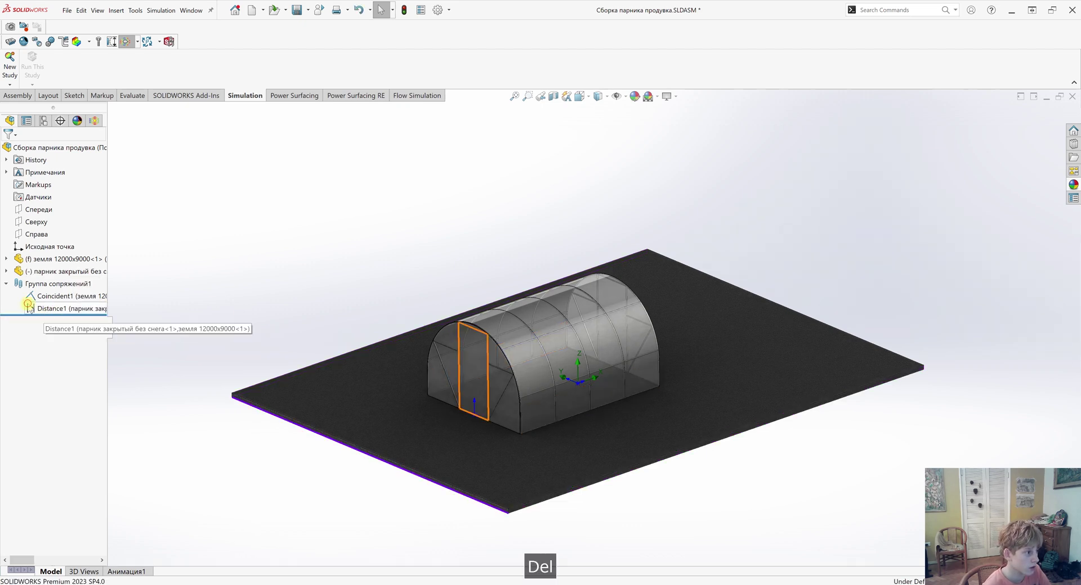
key(Delete)
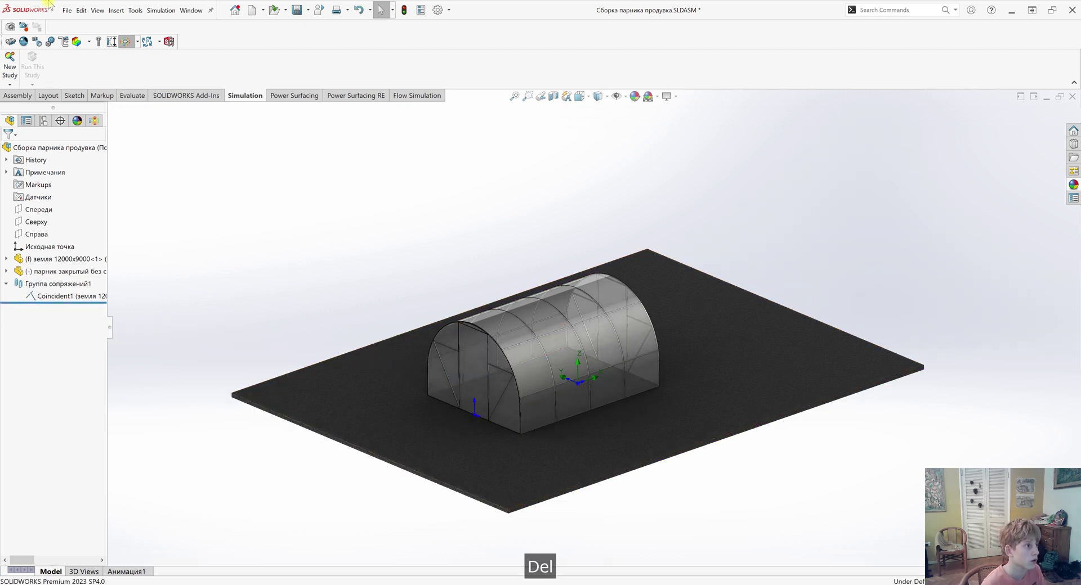
Start a centred Width mate and select the door-panel faces on the greenhouse's two opposite end walls as the first width selections.
click(24, 96)
click(81, 63)
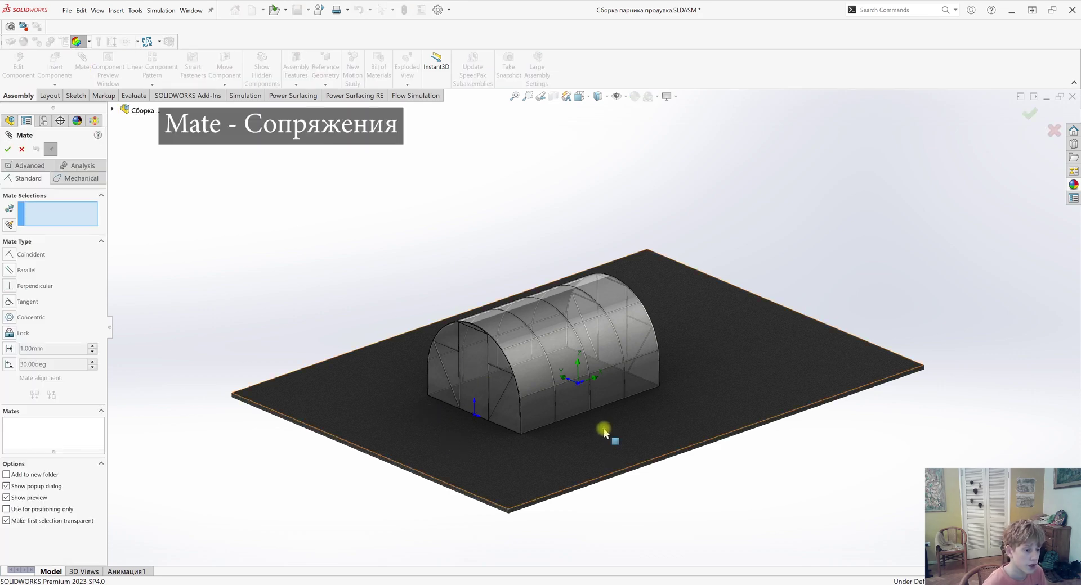
scroll(582, 423, down, 1)
middle_drag(581, 420, 596, 415)
scroll(591, 417, up, 1)
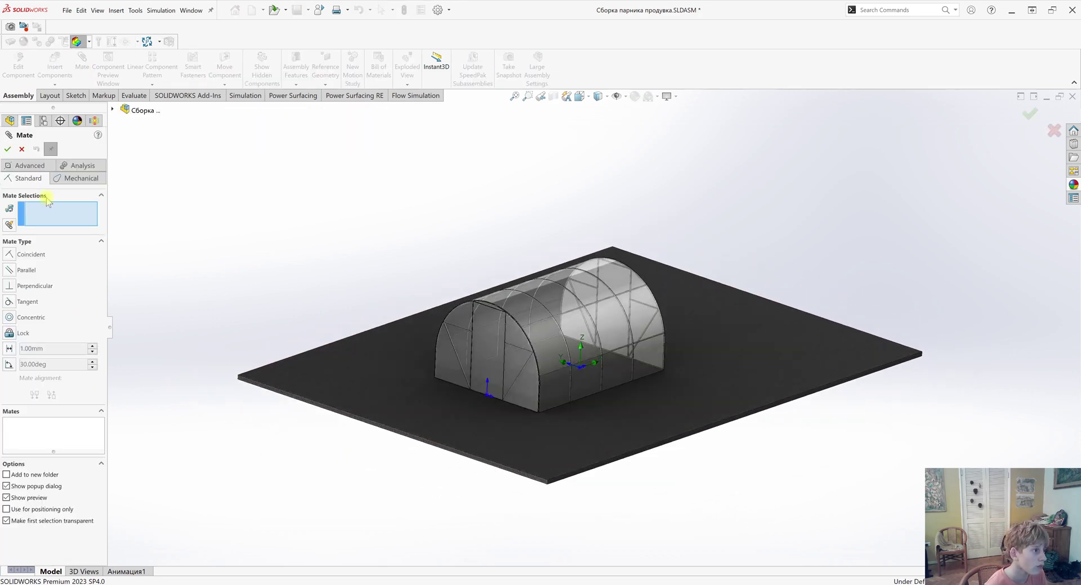
click(30, 168)
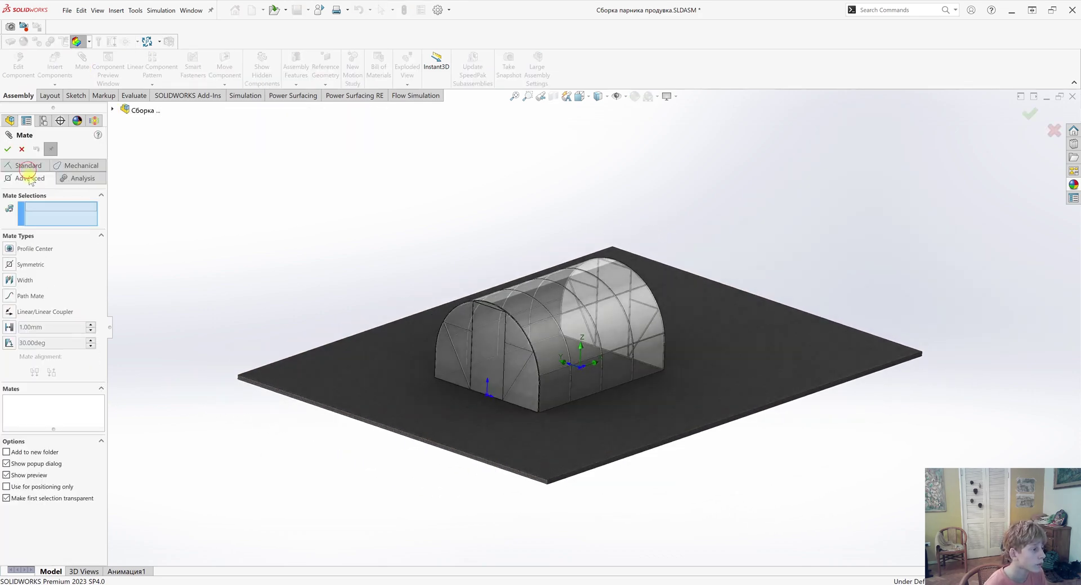
click(20, 276)
scroll(563, 364, down, 1)
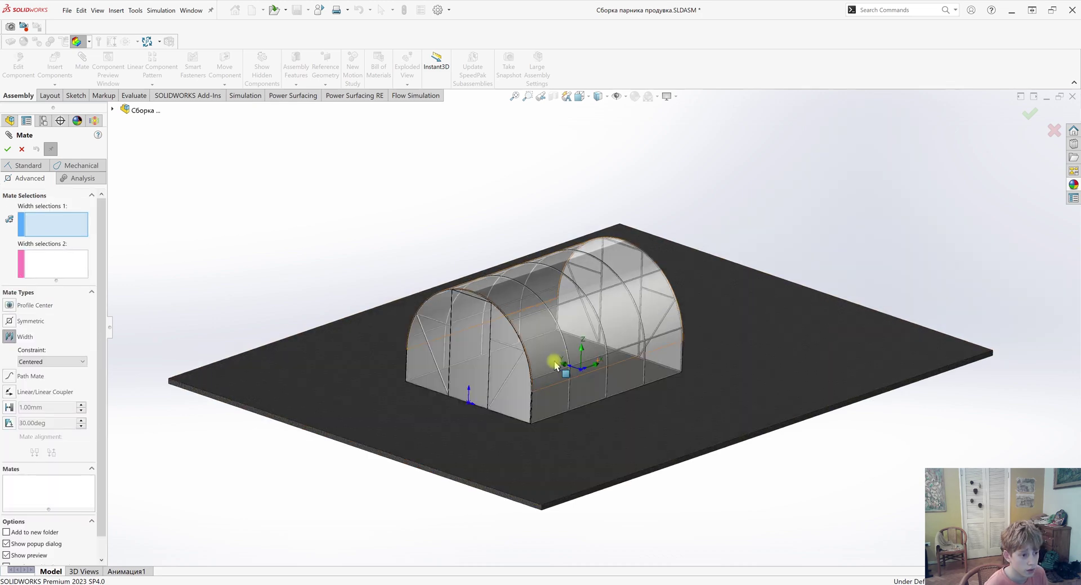
click(469, 350)
middle_drag(613, 381, 632, 326)
right_click(630, 323)
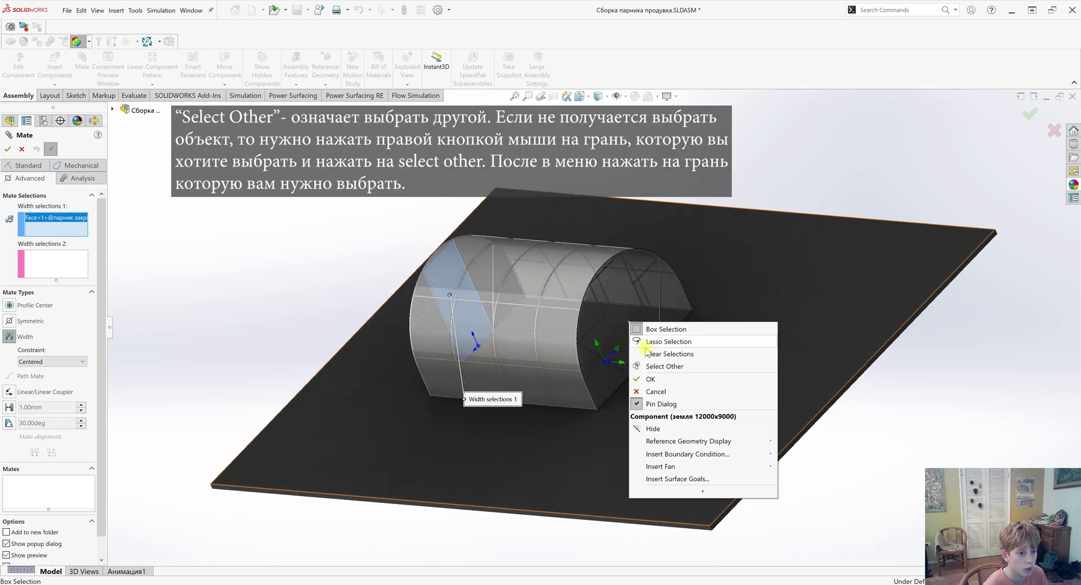
click(663, 366)
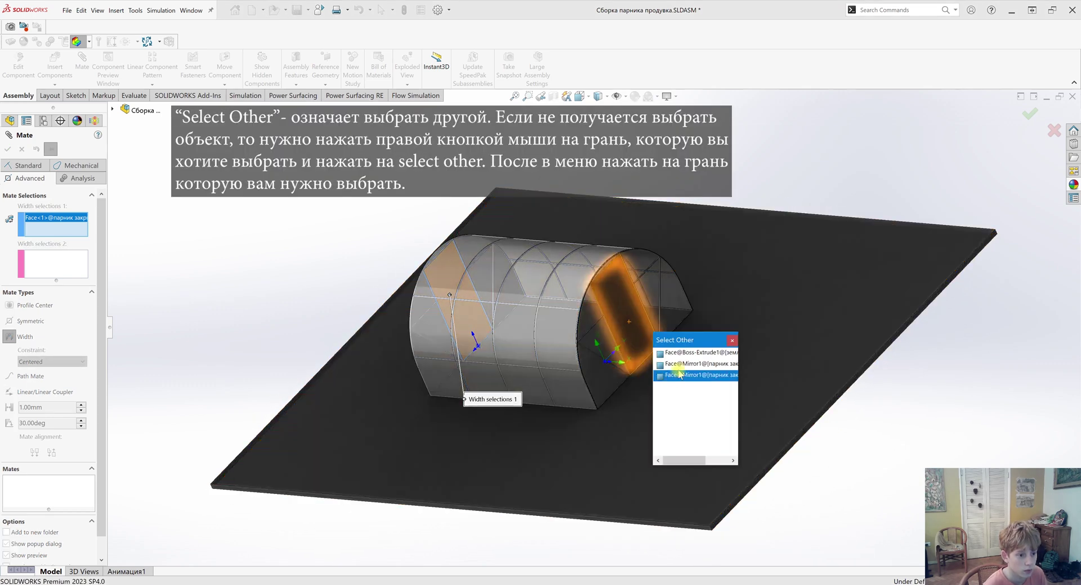
click(680, 375)
Select the ground part's two opposite edge faces facing the greenhouse's end walls as the second width selections and accept the centred Width mate.
middle_drag(563, 363, 585, 521)
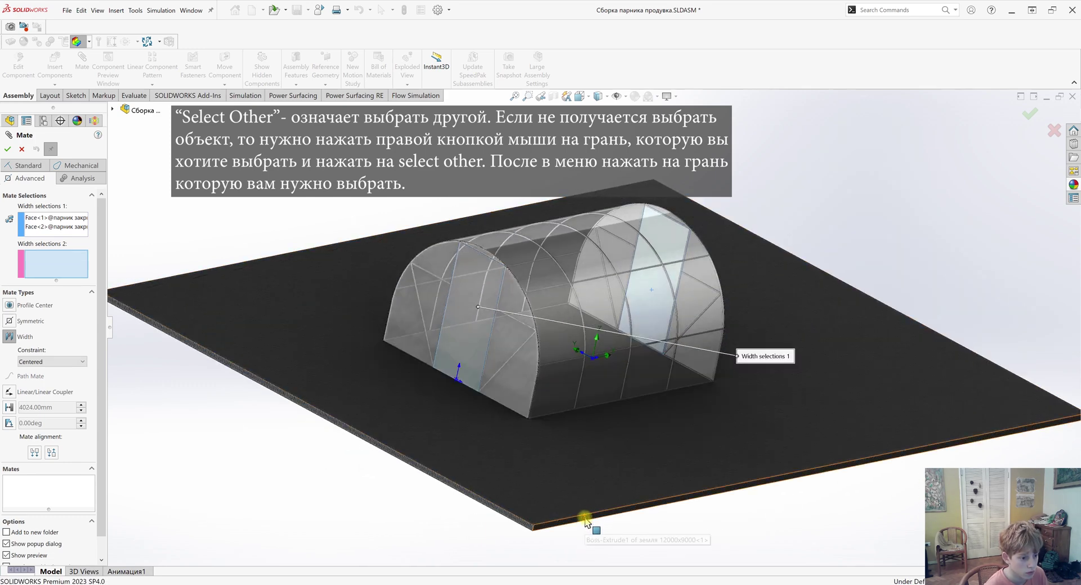
click(586, 521)
middle_drag(370, 328, 812, 499)
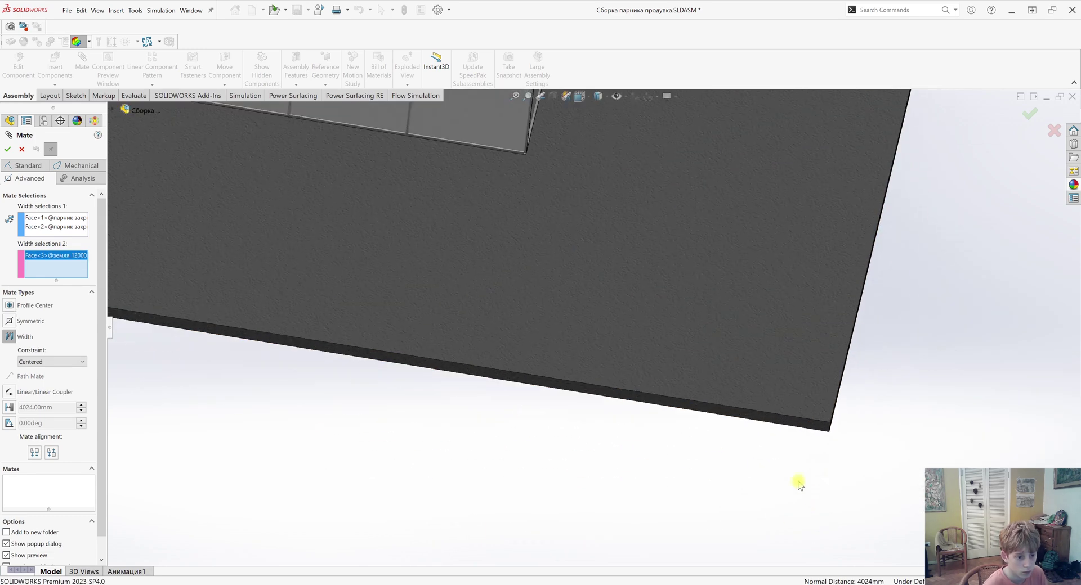
click(760, 428)
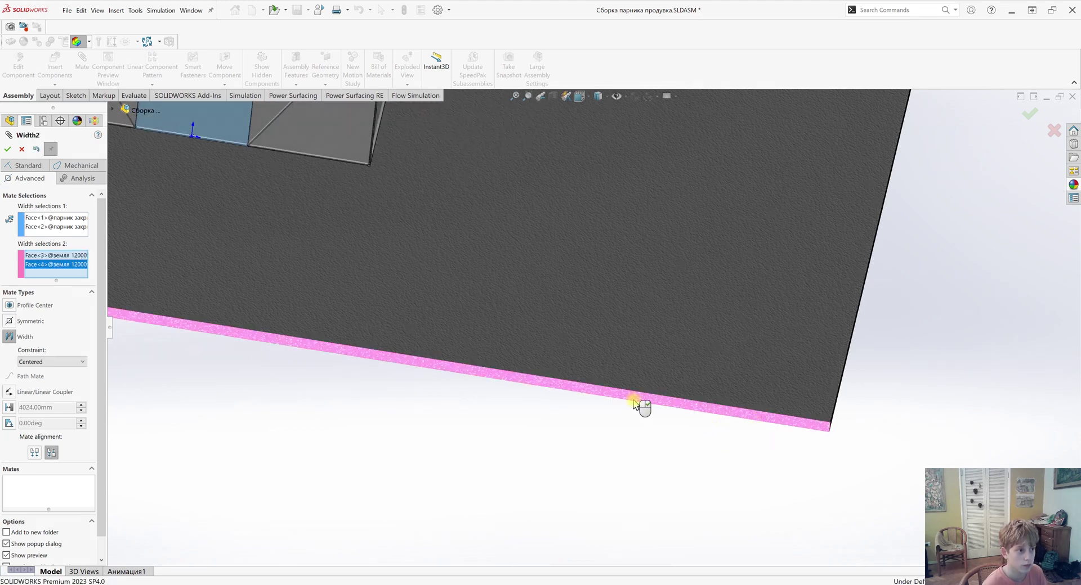
scroll(639, 406, up, 5)
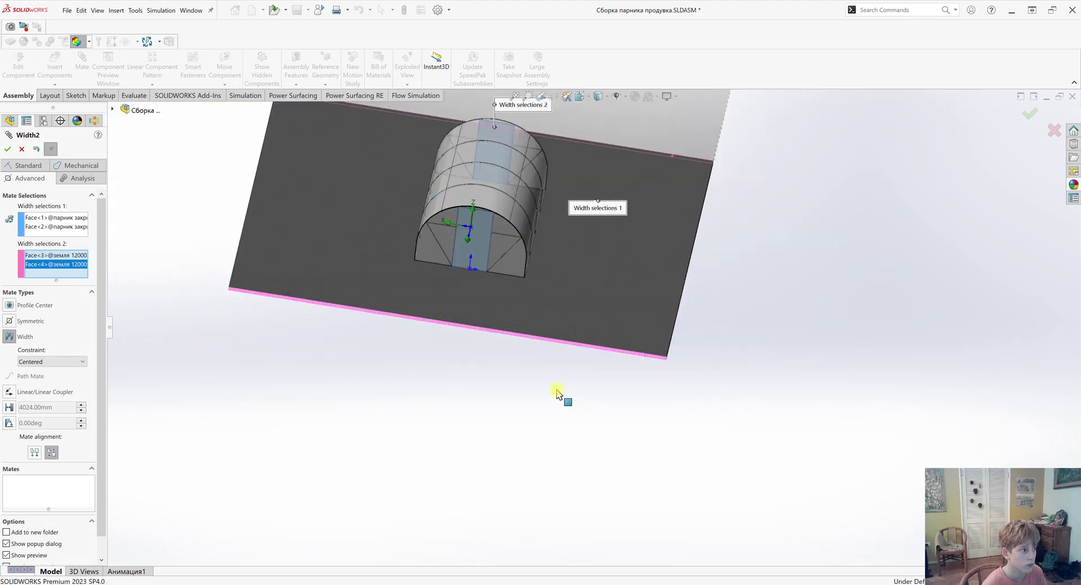
middle_drag(557, 396, 550, 303)
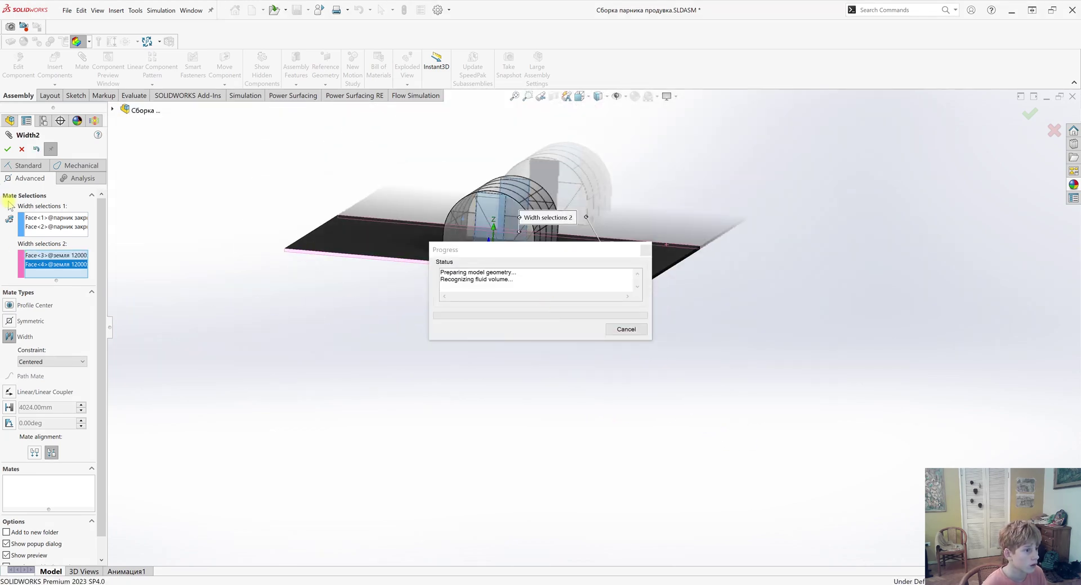
scroll(511, 252, down, 3)
middle_drag(510, 249, 416, 352)
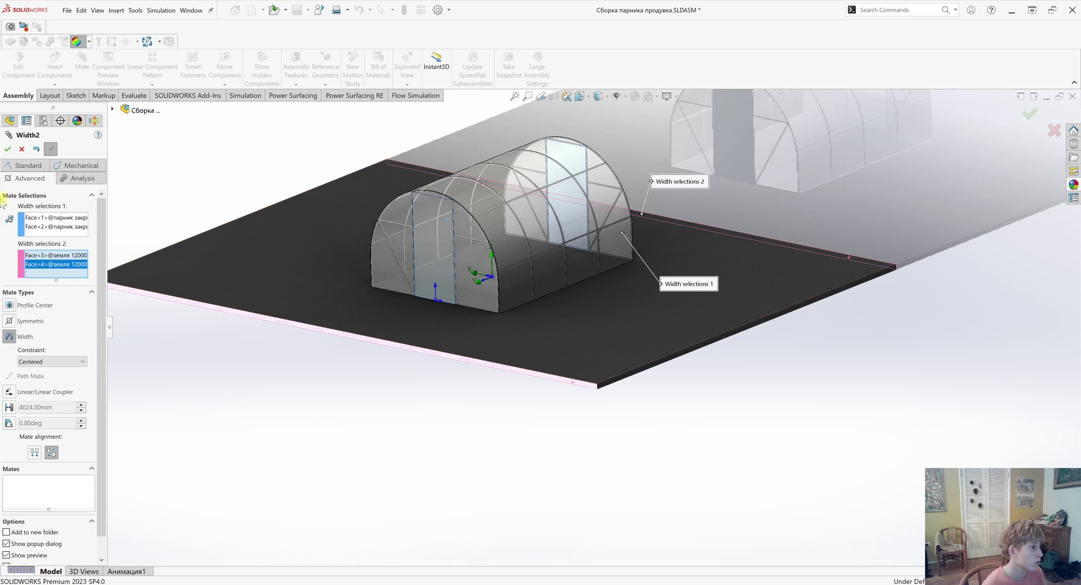
click(7, 149)
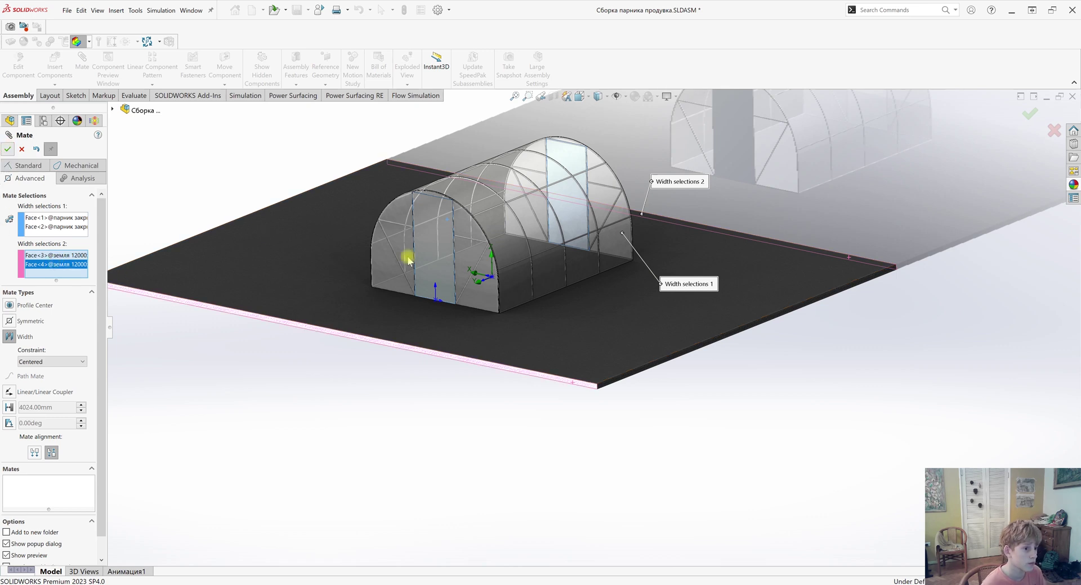
Add a 3000 mm Distance mate between the greenhouse's lower side wall and the ground part's parallel edge face, and finish mating.
click(569, 271)
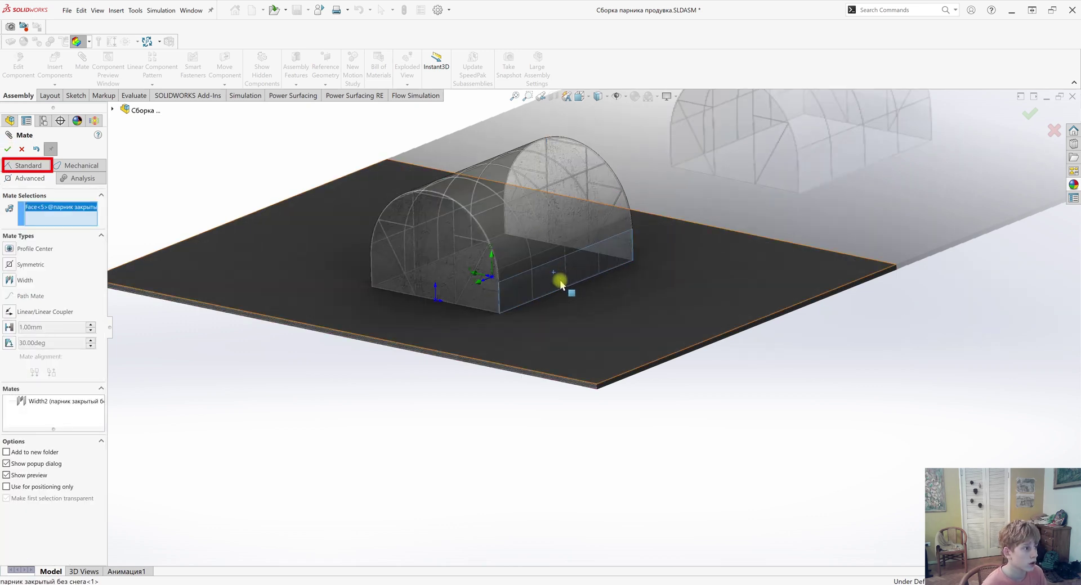
click(23, 166)
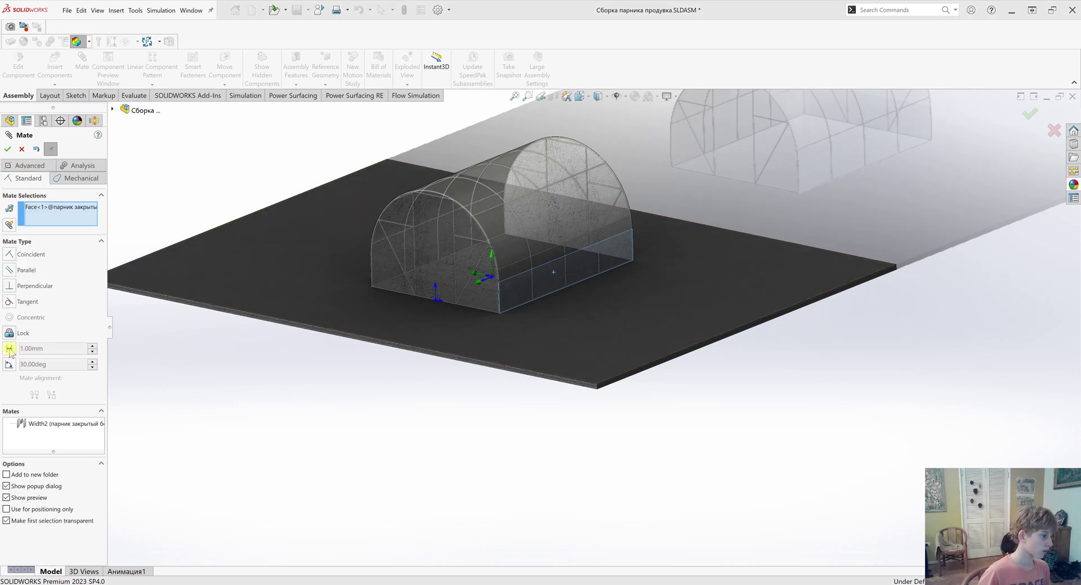
scroll(494, 300, up, 2)
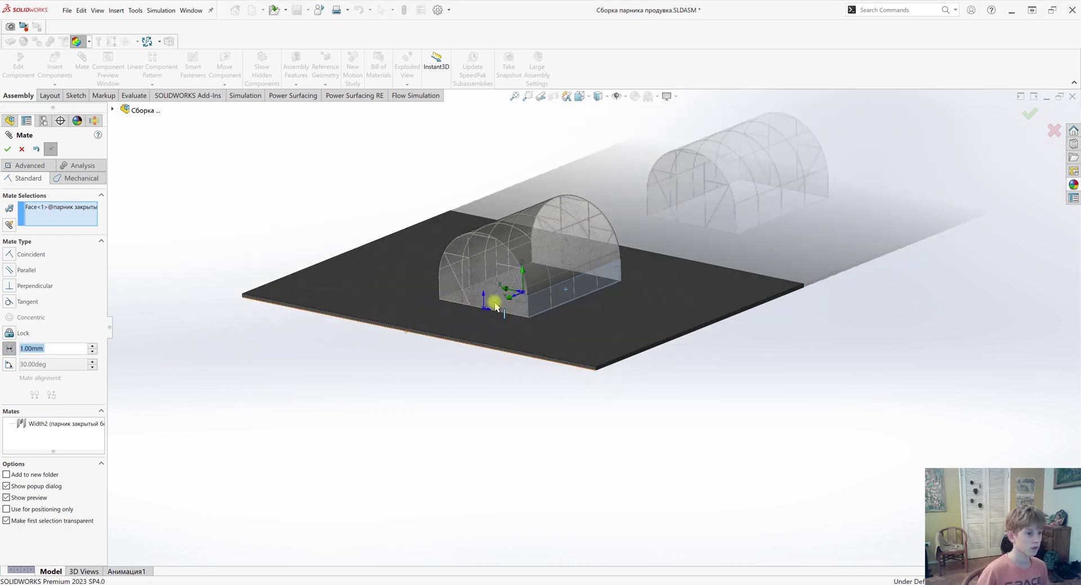
scroll(718, 273, down, 3)
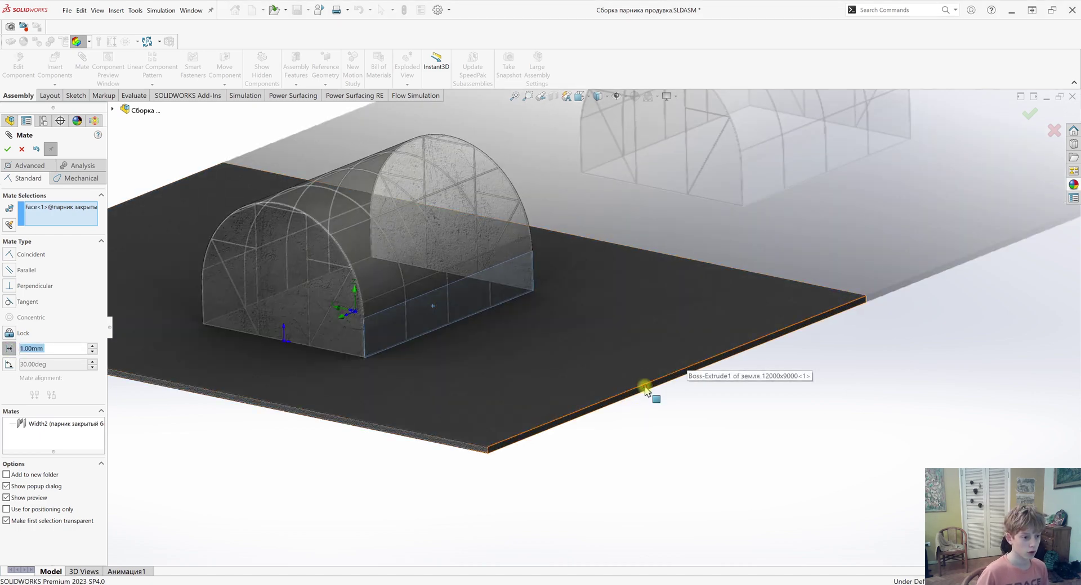
click(645, 389)
drag(697, 416, 468, 411)
text(3)
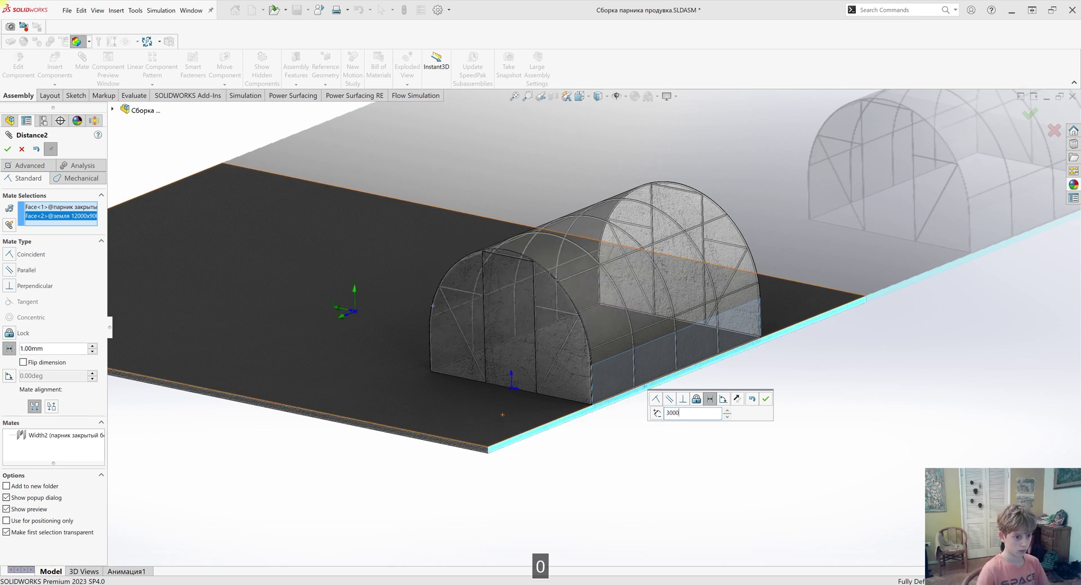
text(000)
key(Return)
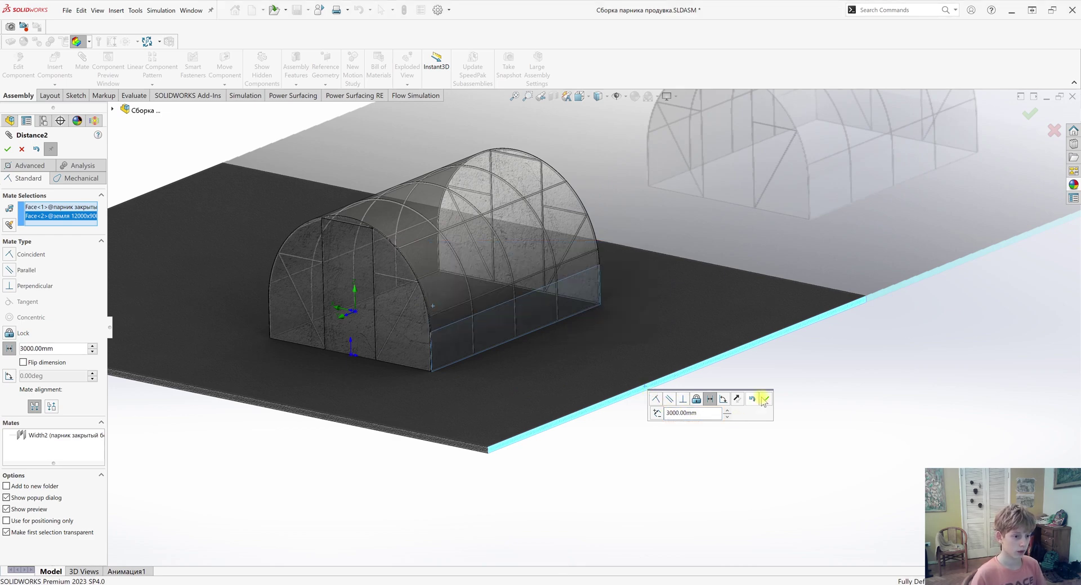
middle_drag(685, 430, 390, 449)
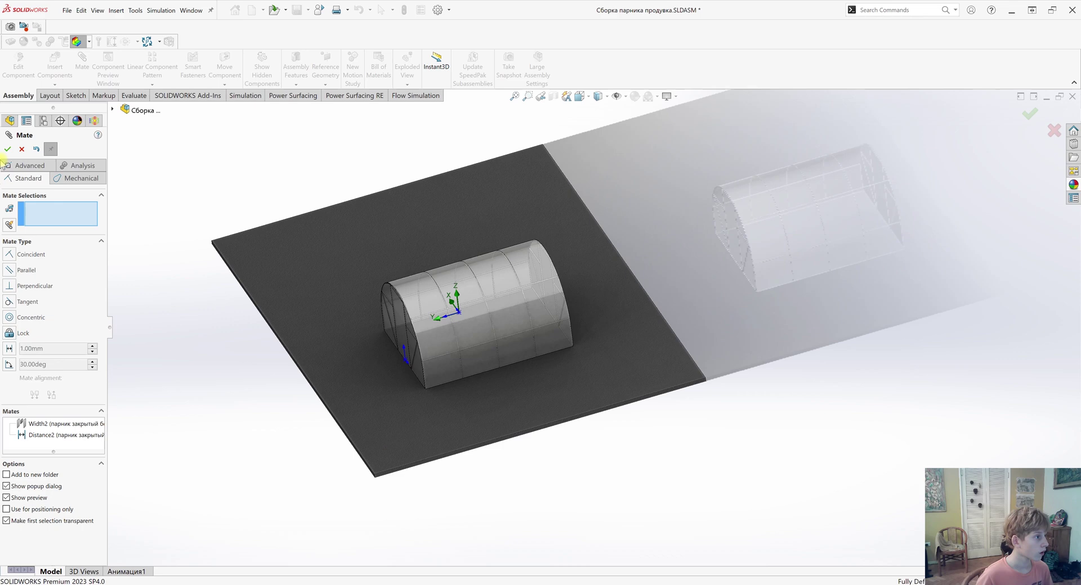
click(8, 149)
Open the flow analysis tree and examine the repositioned greenhouse inside Project(2)'s computational domain from several angles.
middle_drag(405, 362, 472, 377)
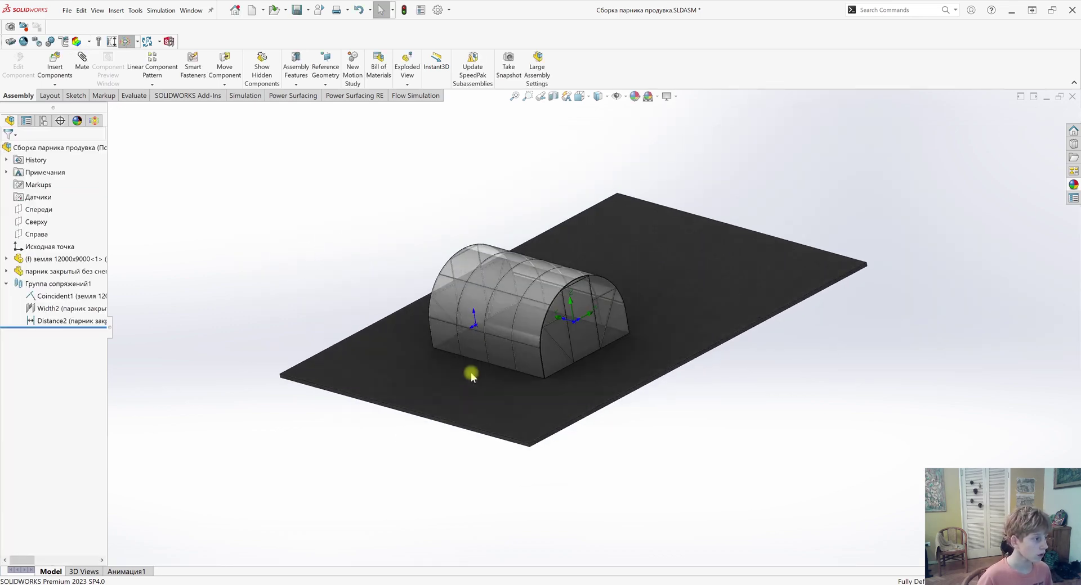
click(95, 124)
scroll(388, 298, down, 2)
middle_drag(424, 304, 492, 441)
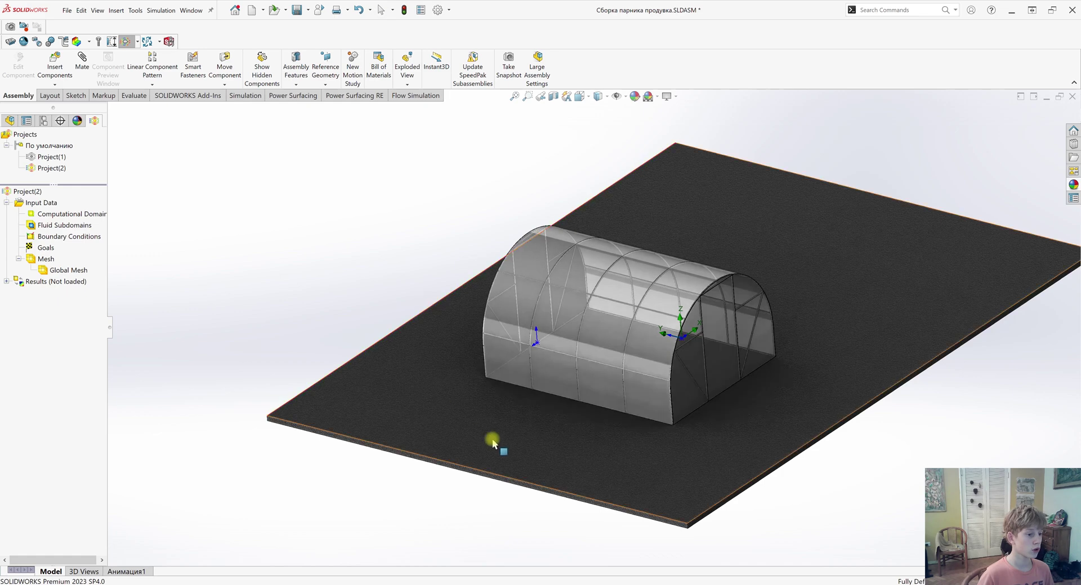
scroll(490, 439, up, 2)
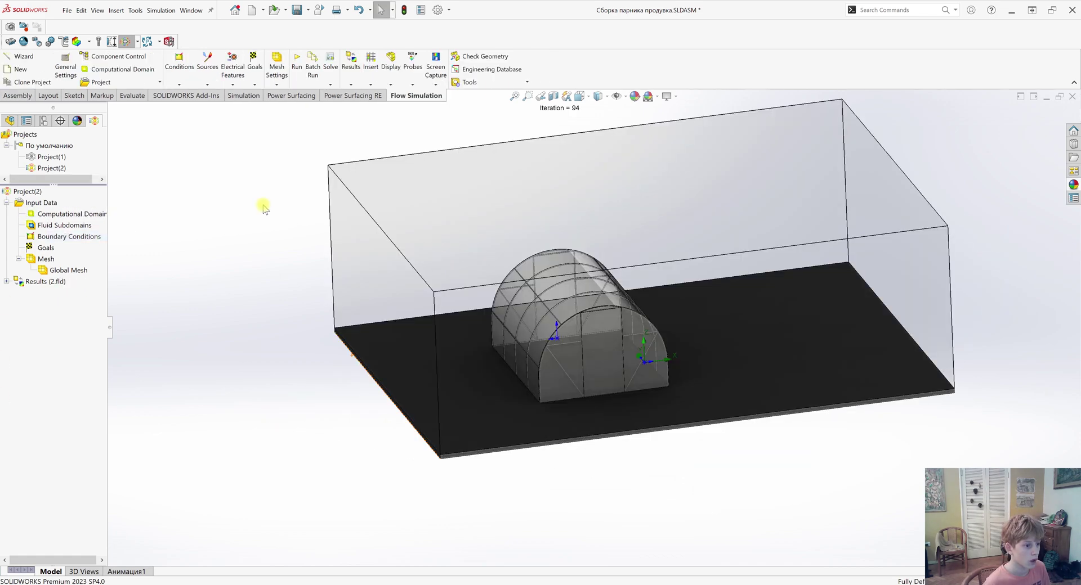
scroll(555, 461, down, 4)
middle_drag(471, 396, 488, 379)
scroll(450, 353, up, 5)
scroll(671, 379, down, 3)
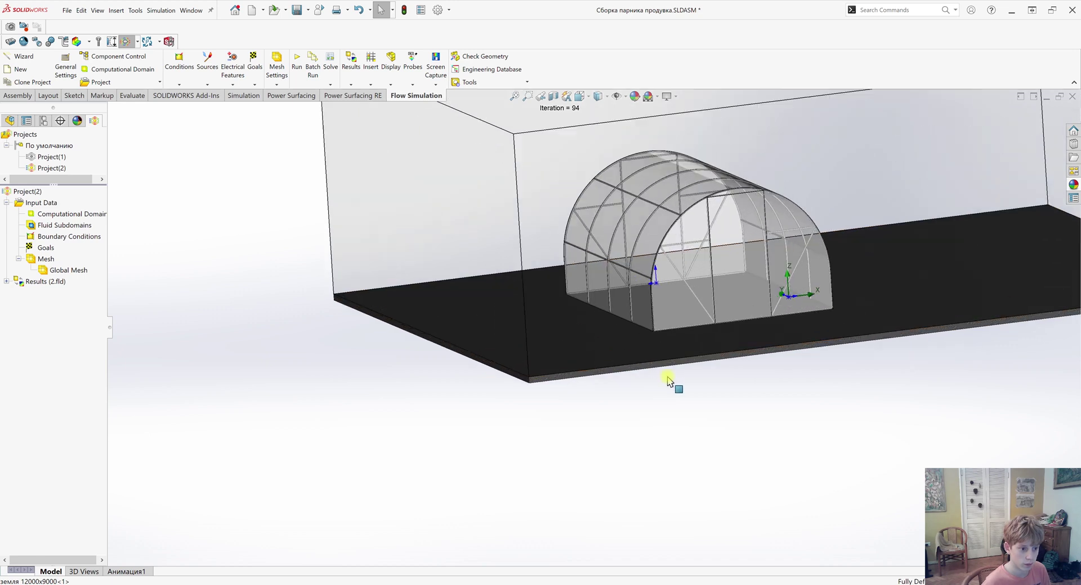
scroll(639, 333, up, 5)
scroll(698, 280, down, 3)
middle_drag(669, 338, 651, 367)
Run Project(2) as a new calculation on this computer using all cores, and close the solver window once it finishes.
click(297, 64)
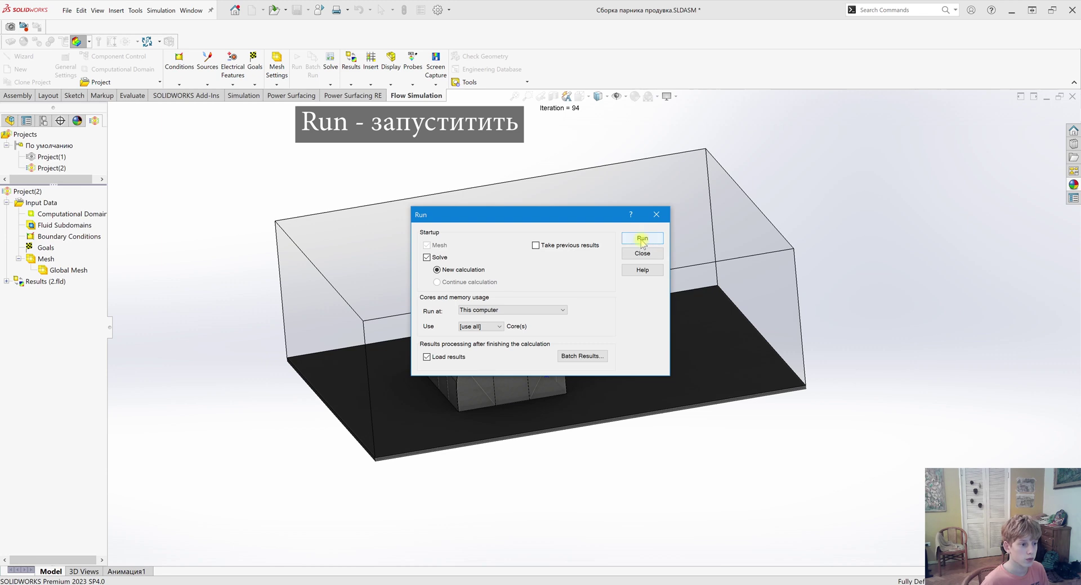
click(641, 239)
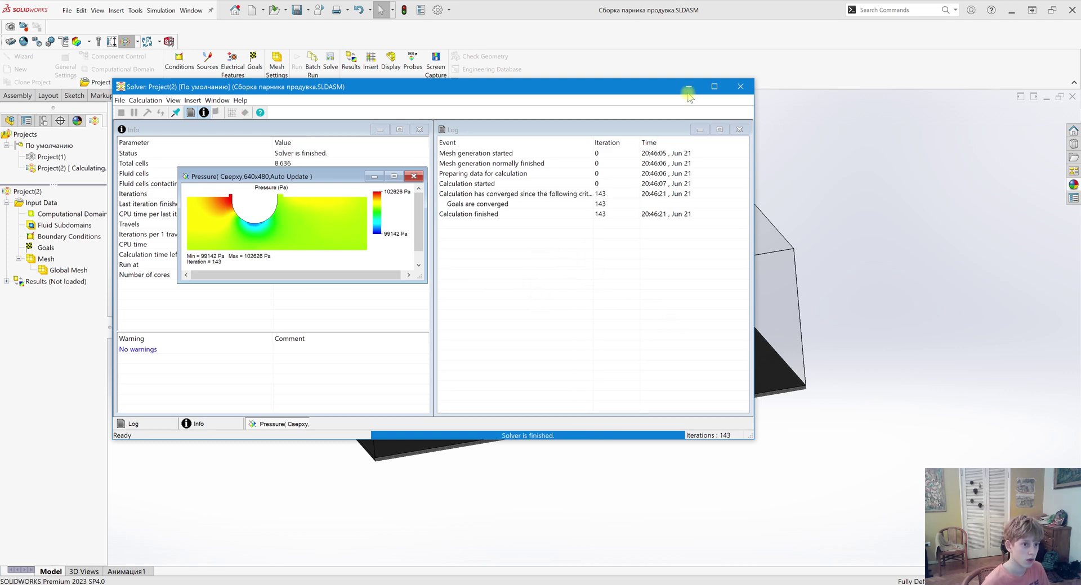
click(739, 87)
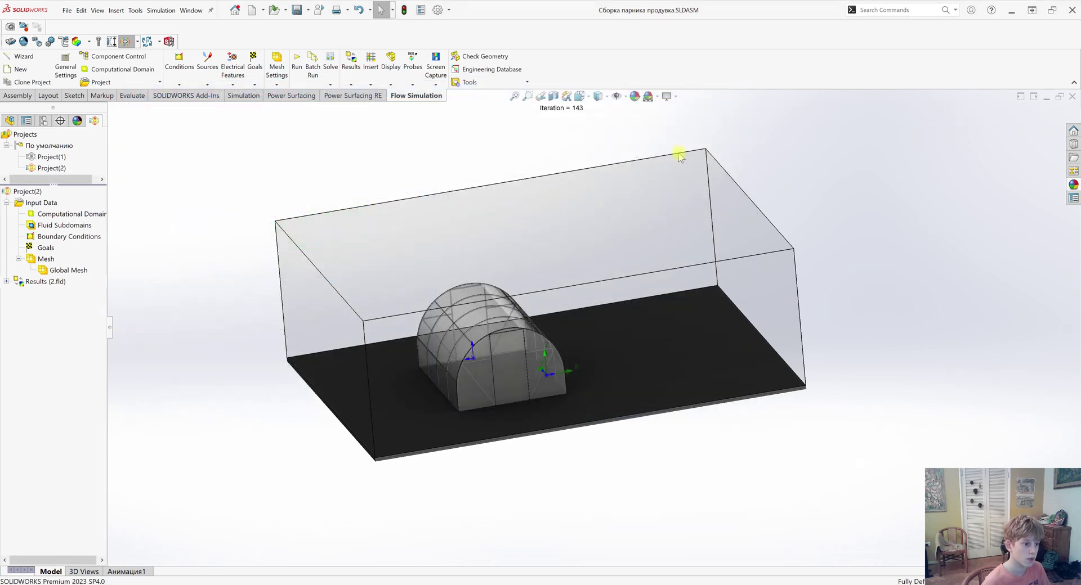
Play the Flow Trajectories 1 result and examine the airflow around the greenhouse's windward side, roof and leeward side.
click(6, 282)
right_click(58, 361)
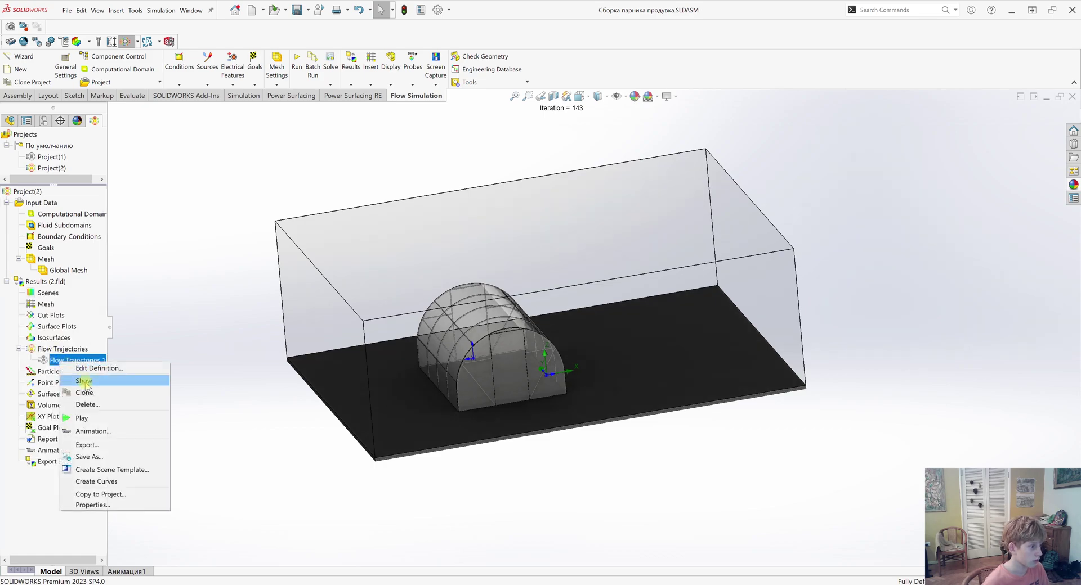
click(96, 415)
scroll(578, 371, down, 5)
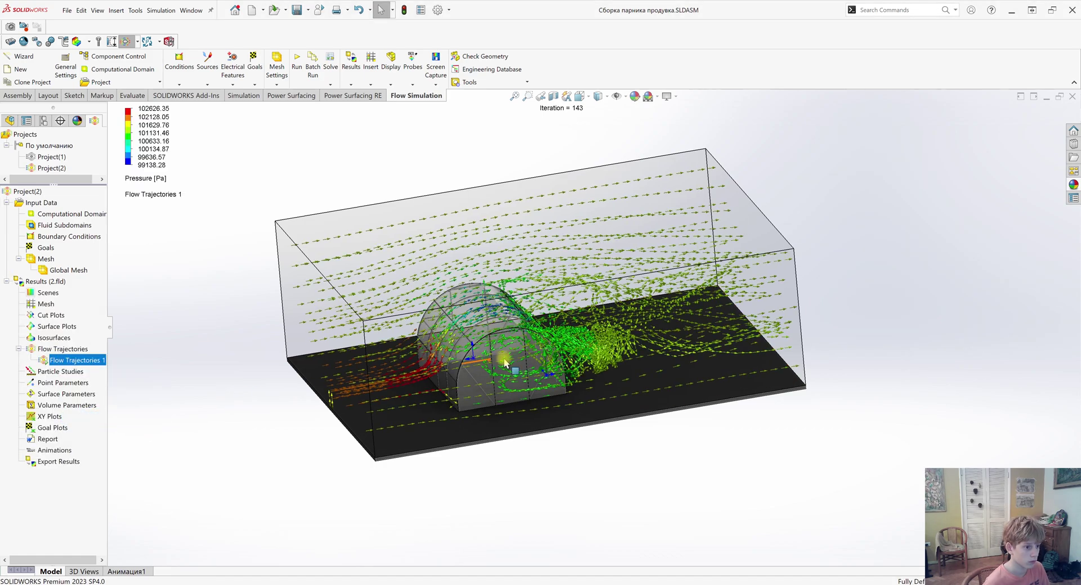
middle_drag(579, 371, 610, 447)
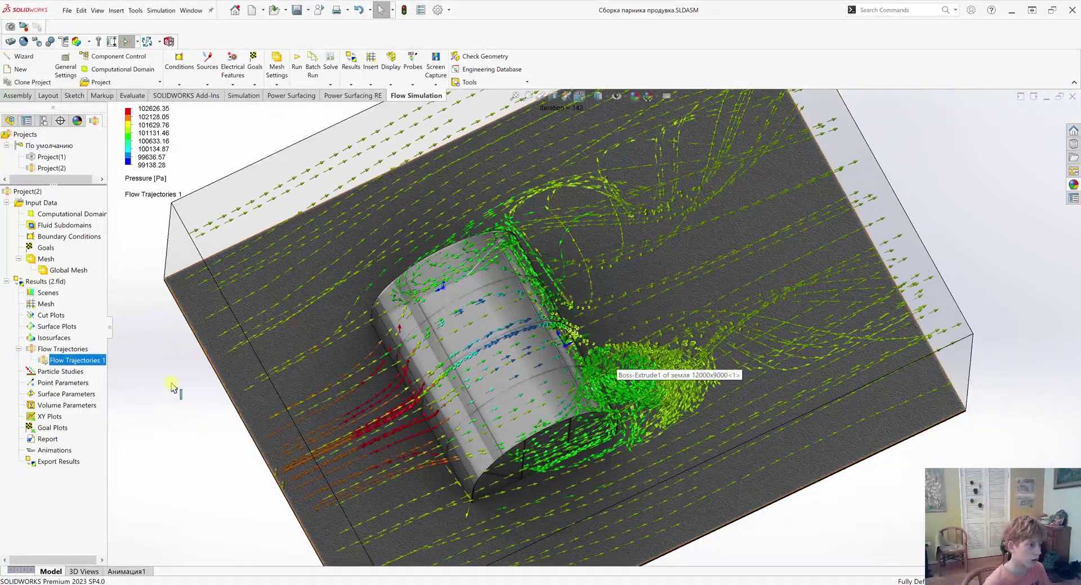
Hide the Flow Trajectories 1 plot.
right_click(62, 361)
right_click(64, 361)
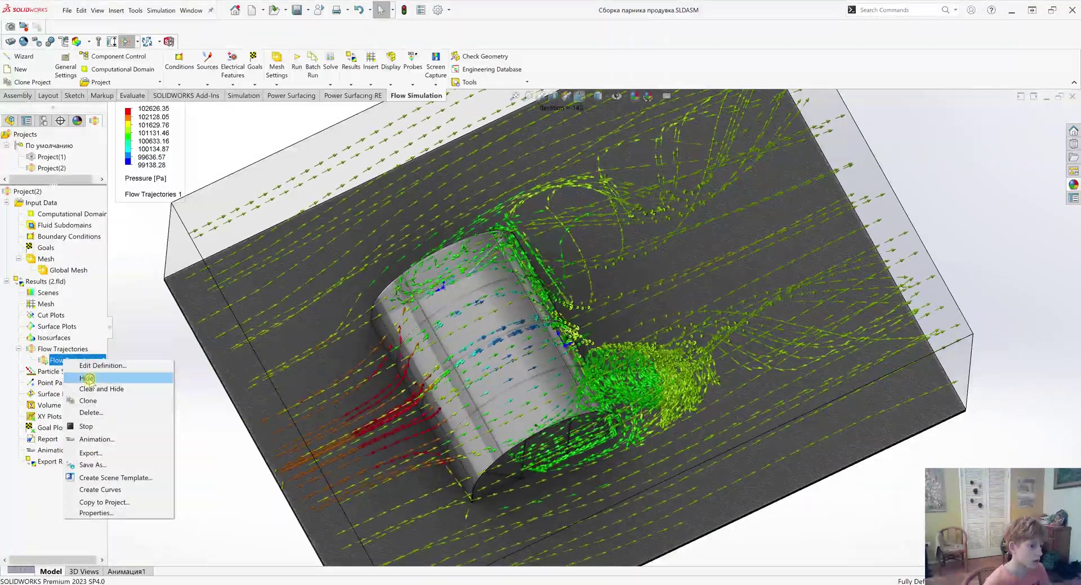
click(92, 381)
middle_drag(235, 458, 295, 331)
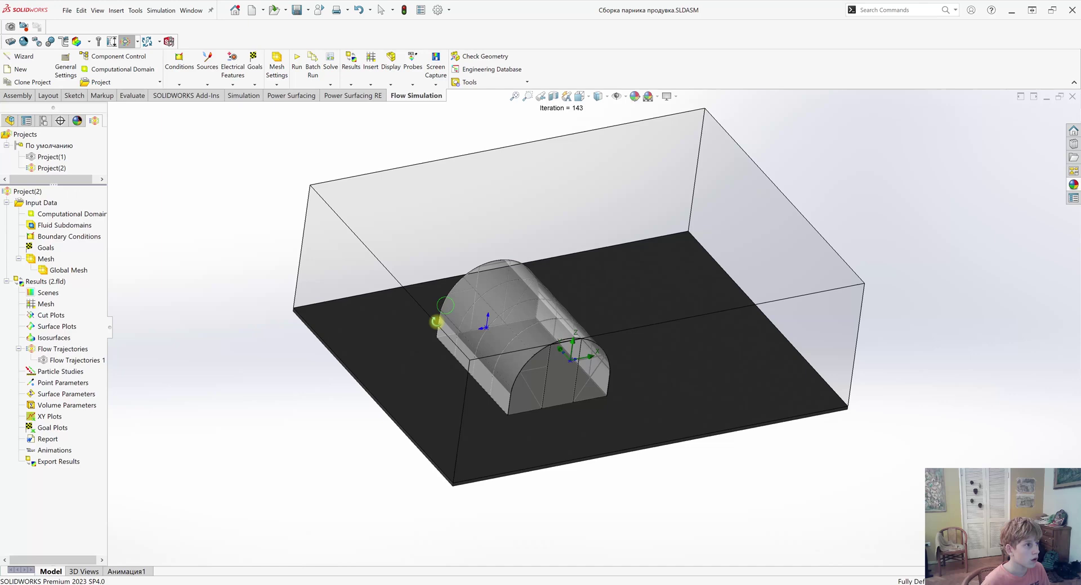
Export Project(2)'s flow results to Simulation for structural analysis.
scroll(414, 322, down, 1)
click(135, 10)
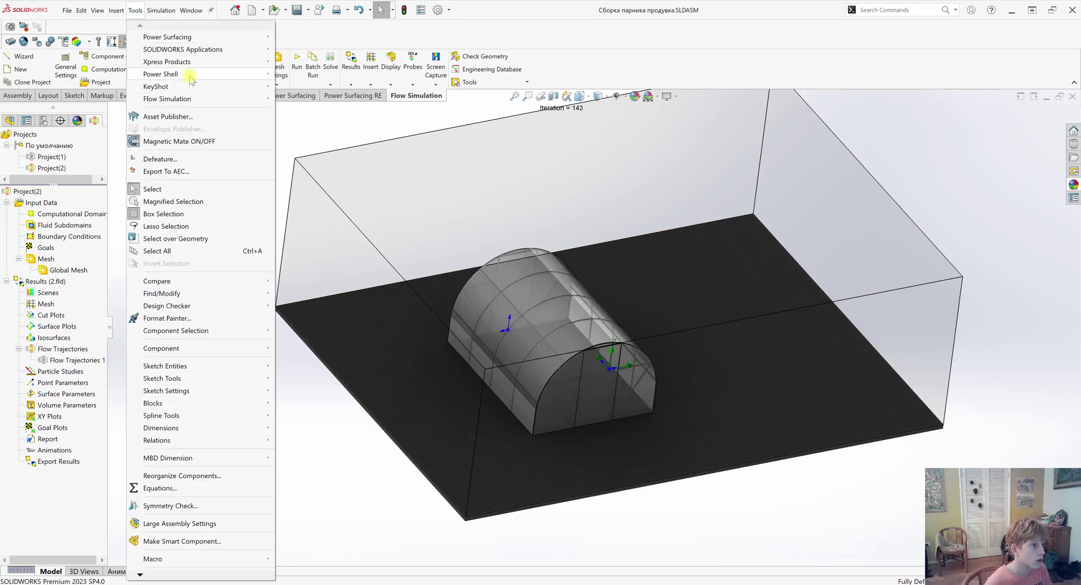
mouse_move(211, 100)
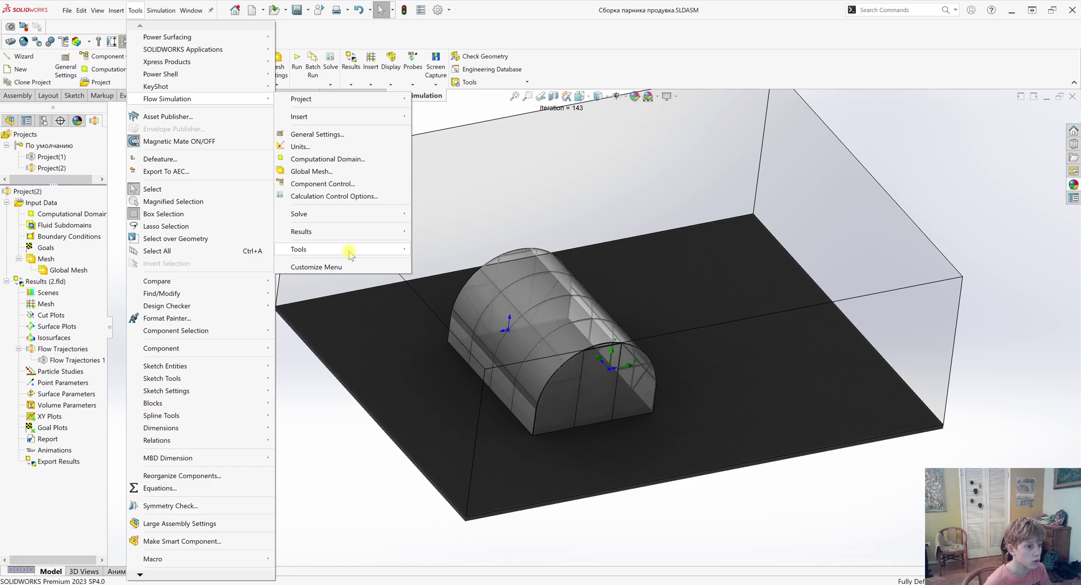
mouse_move(351, 250)
click(478, 385)
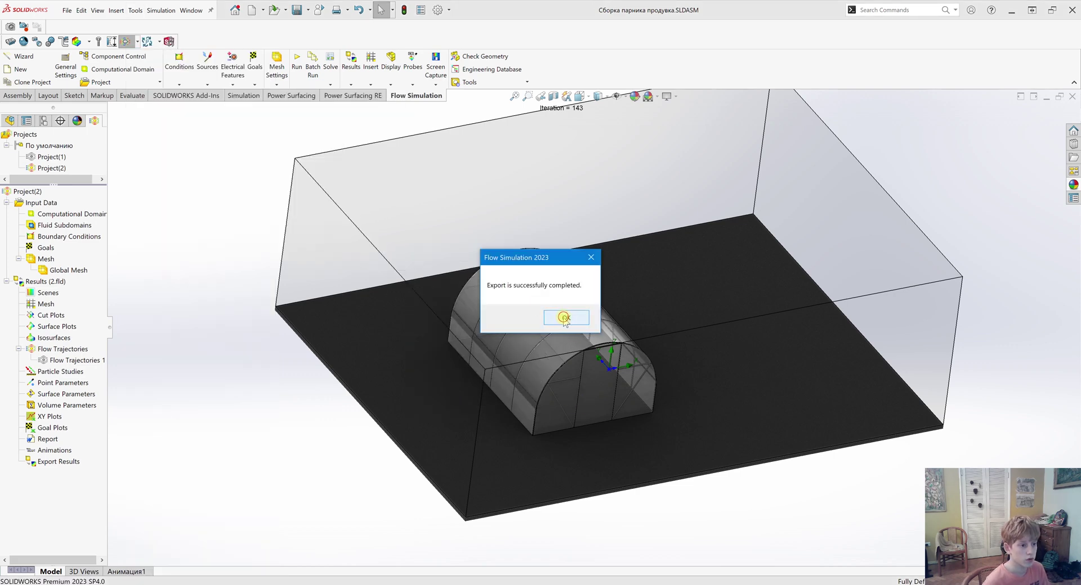
Dismiss the export message and create a Static simulation study named Static 1 for the greenhouse assembly.
click(565, 319)
scroll(579, 441, down, 4)
middle_drag(561, 412, 566, 351)
click(376, 290)
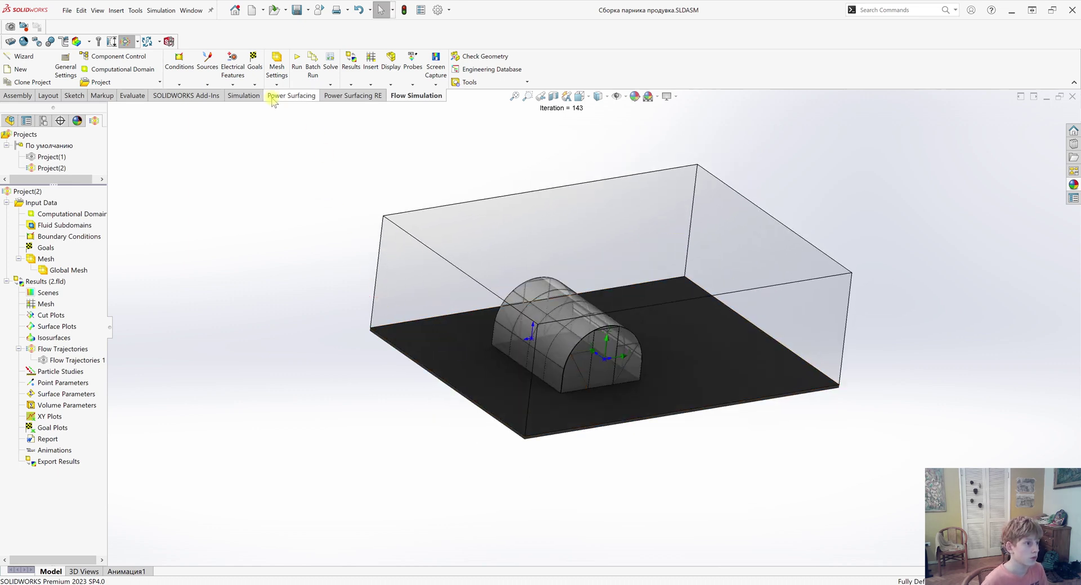
click(245, 96)
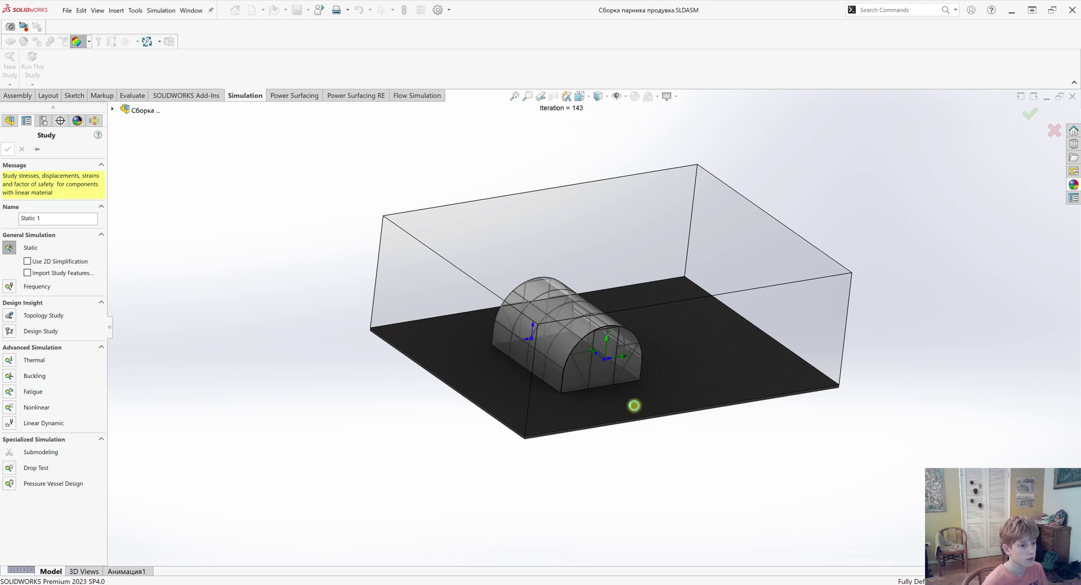
right_click(694, 407)
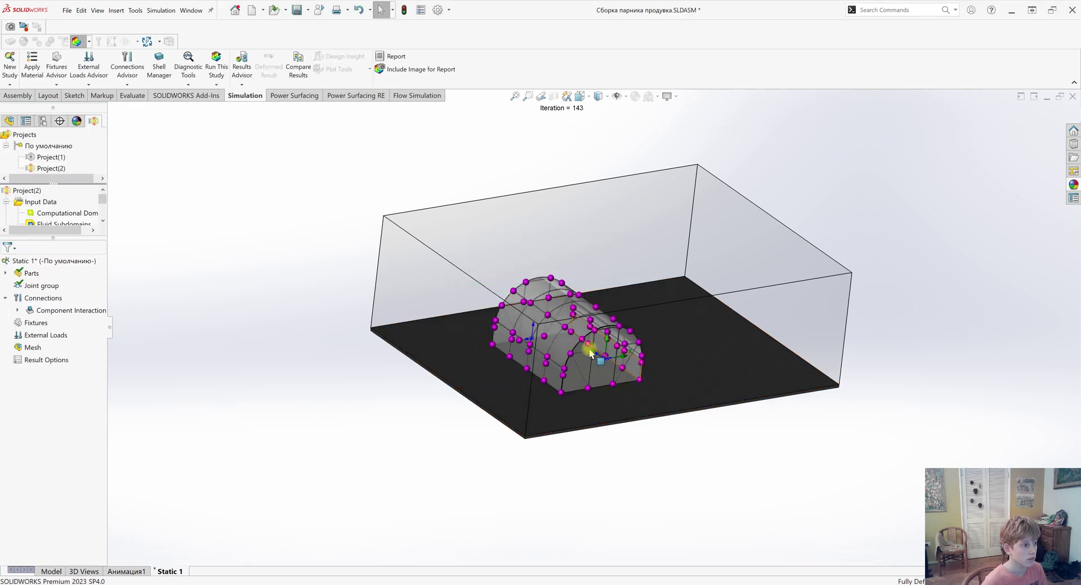
Exclude the ground part (земля 12000x9000) from the Static 1 analysis and hide the flow project's computational domain.
click(5, 273)
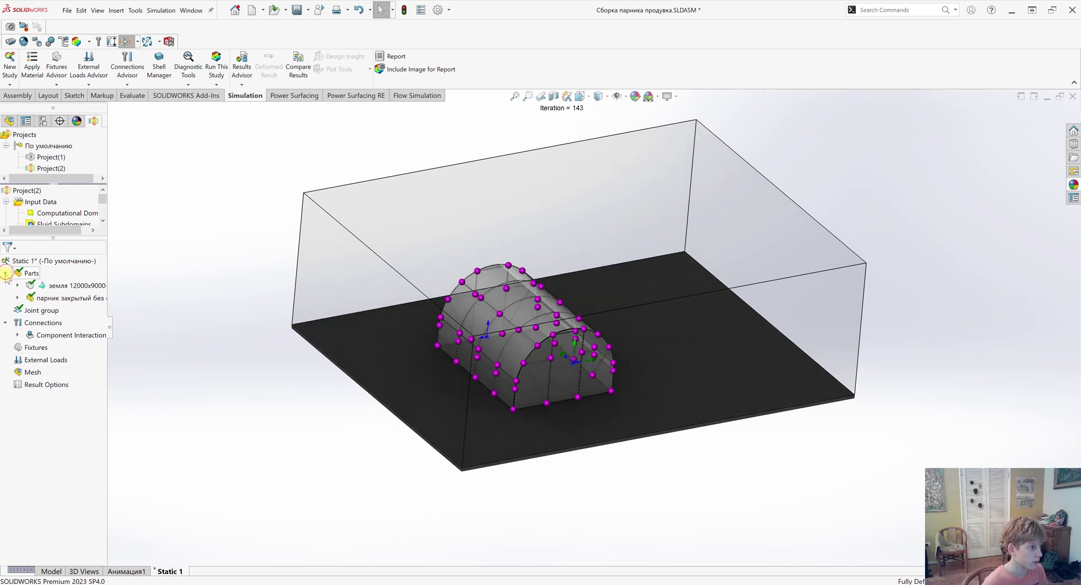
right_click(37, 285)
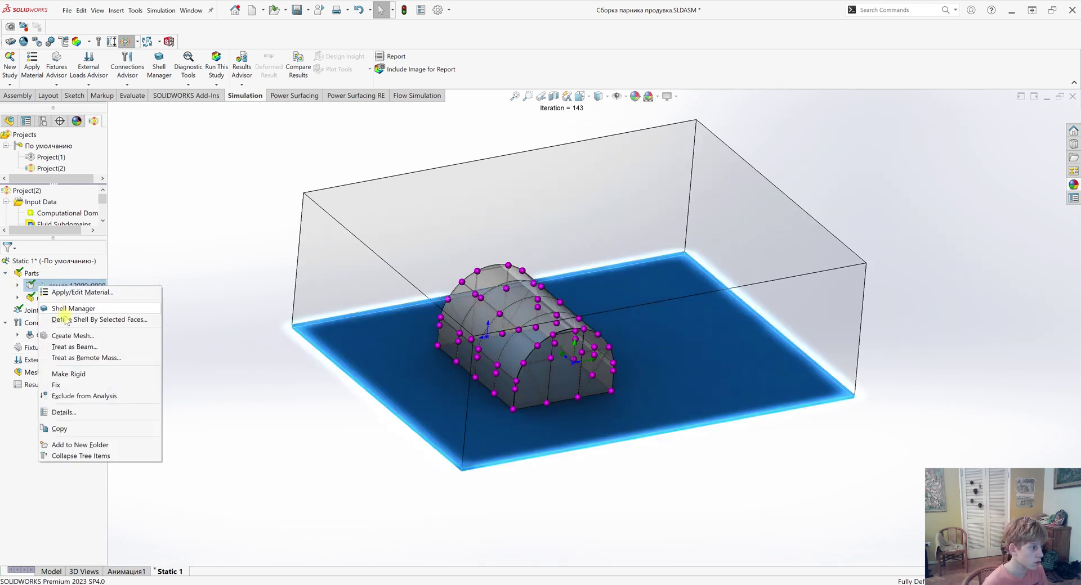
click(76, 397)
scroll(548, 394, down, 1)
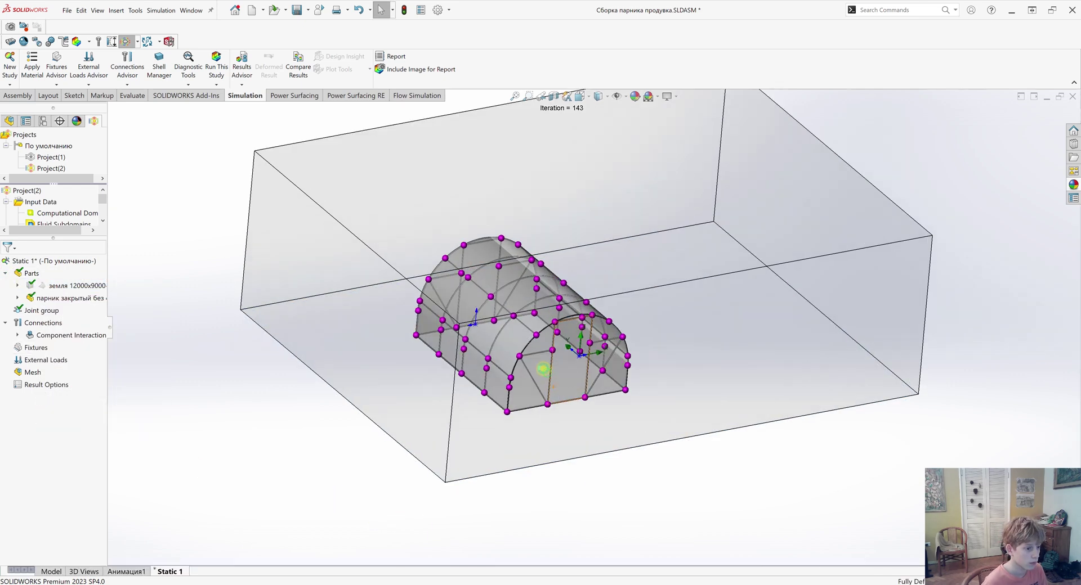
middle_drag(548, 374, 530, 366)
right_click(62, 213)
click(73, 229)
scroll(299, 421, down, 3)
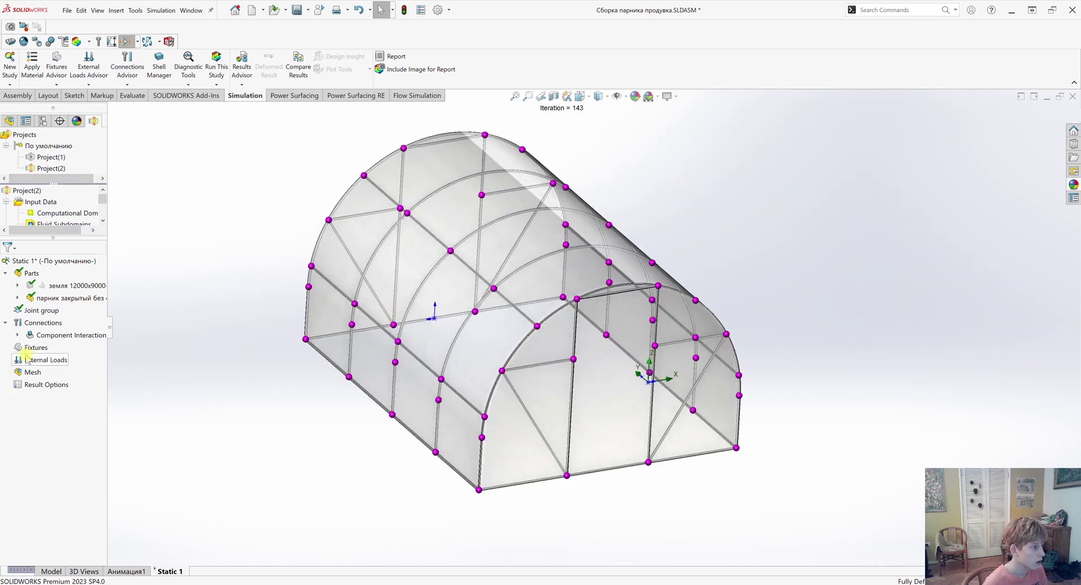
Apply a Fixed Geometry fixture to all the joints along the base perimeter of the greenhouse frame.
right_click(32, 348)
click(68, 367)
click(506, 442)
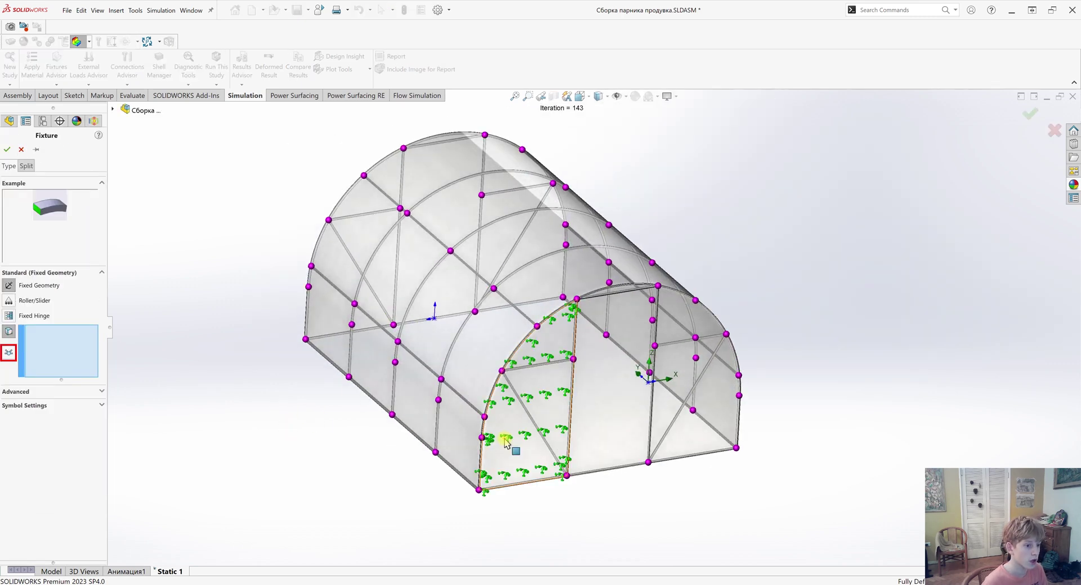
click(16, 358)
click(479, 490)
click(435, 452)
click(392, 415)
click(349, 378)
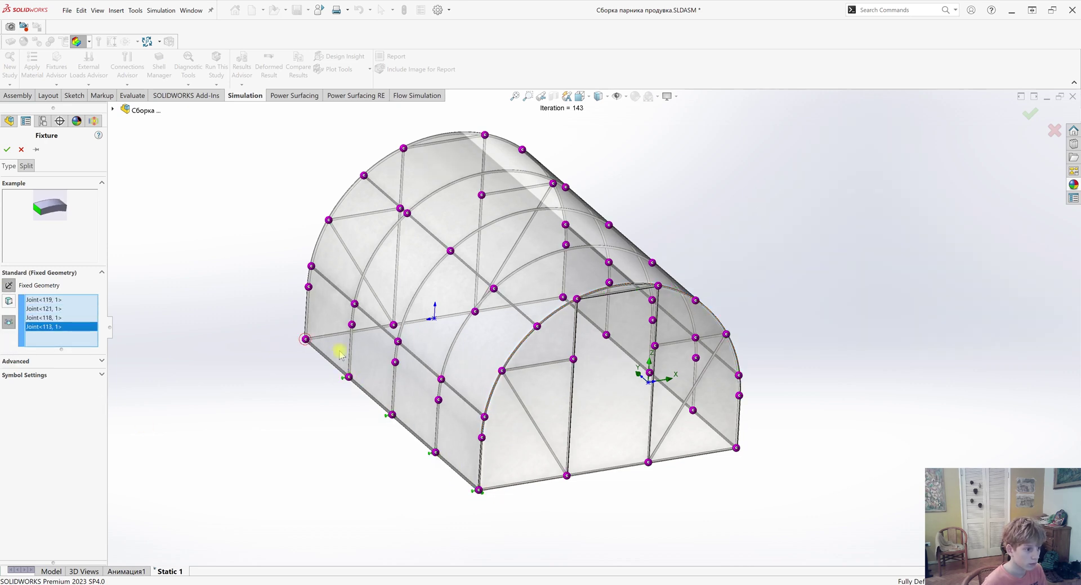
click(305, 340)
click(393, 325)
click(475, 311)
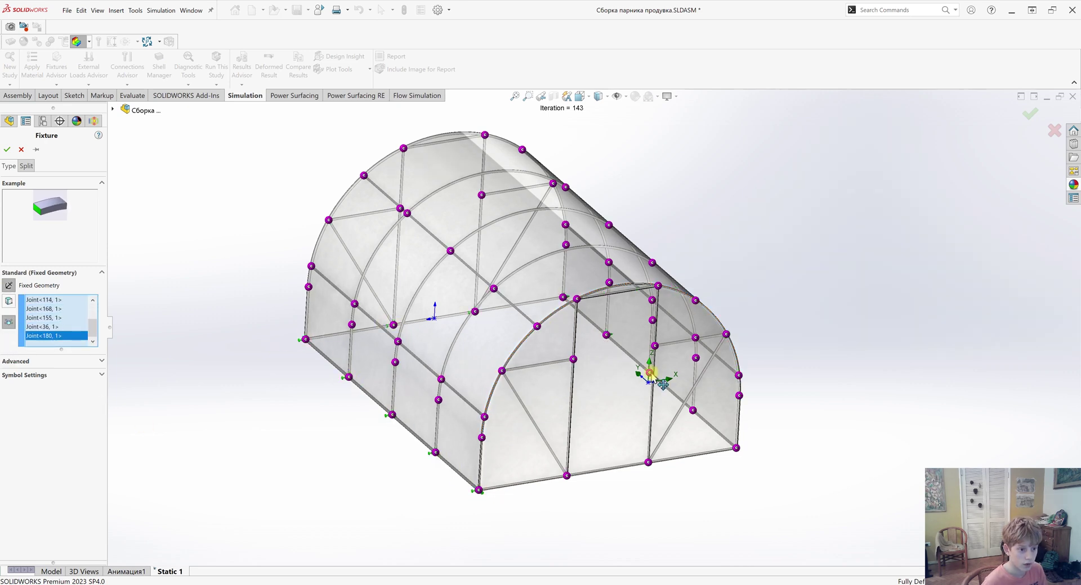
click(693, 411)
click(737, 448)
click(649, 463)
click(567, 476)
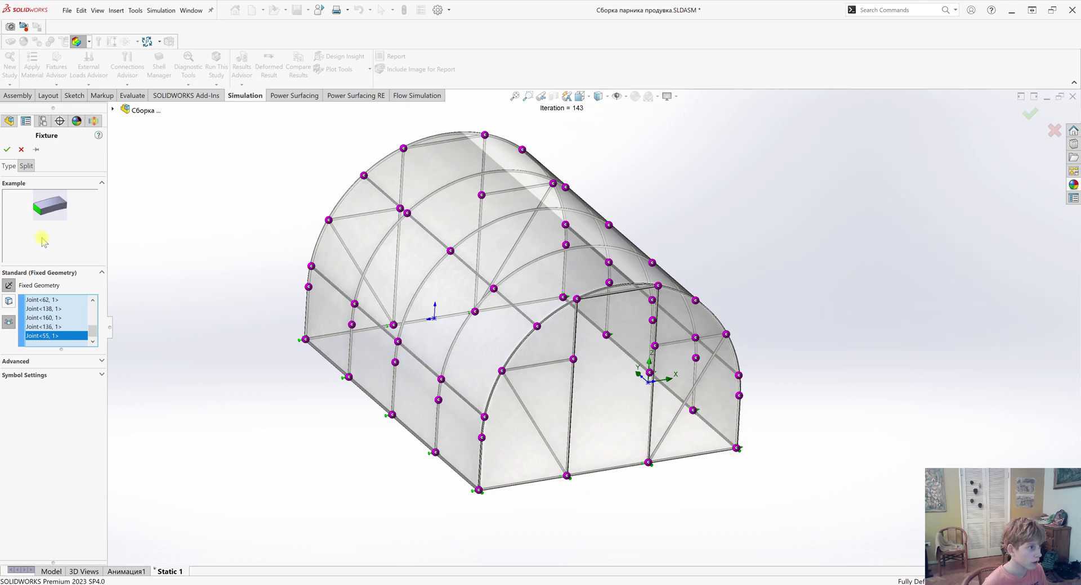
click(7, 150)
Add a downward gravity load of 9.81 m/s^2 using the Спереди plane as reference, with reversed direction.
right_click(25, 373)
click(50, 196)
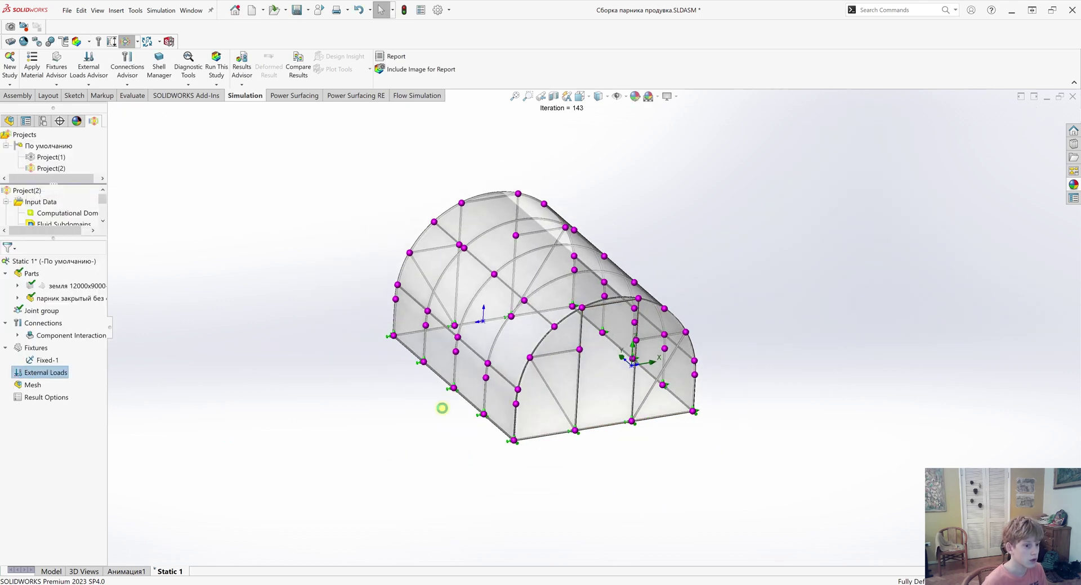
click(113, 110)
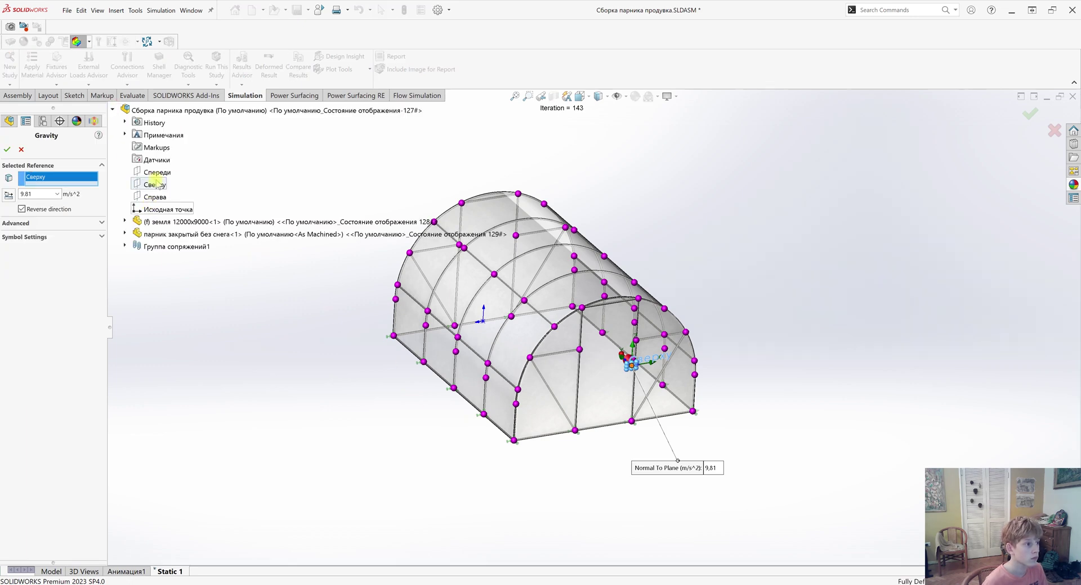
click(154, 172)
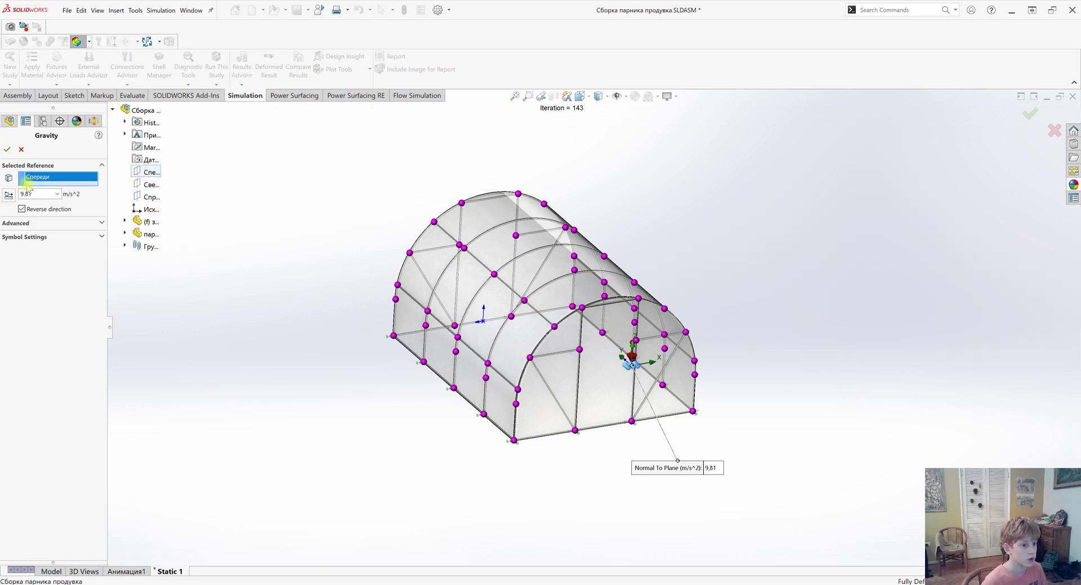
click(8, 150)
Include fluid pressure effects from Flow Simulation results file 2.fld in Static 1, and run it as a legacy study excluding shear stress.
right_click(31, 374)
click(62, 261)
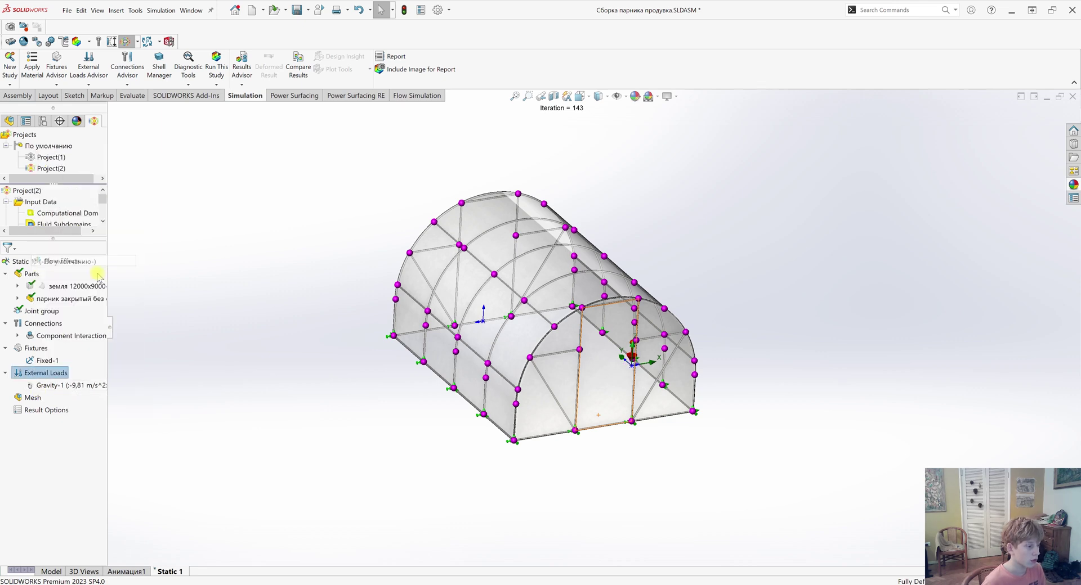
click(442, 330)
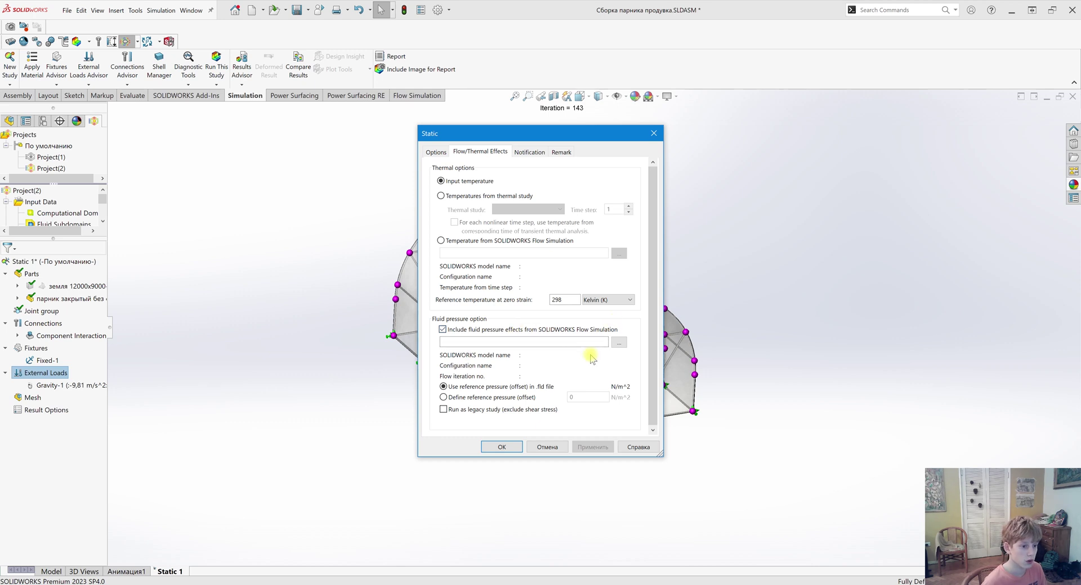
click(620, 343)
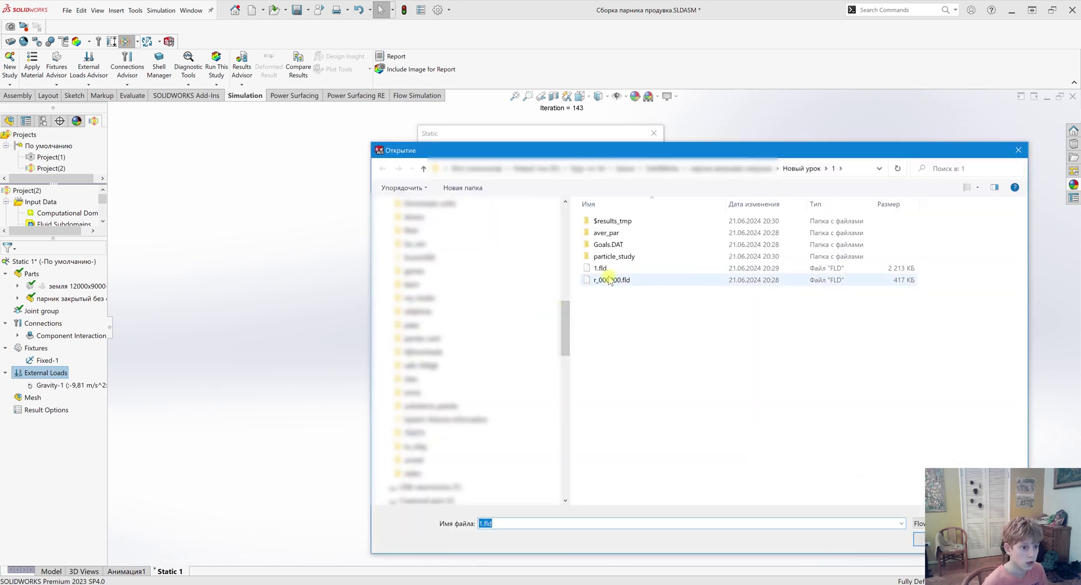
click(821, 171)
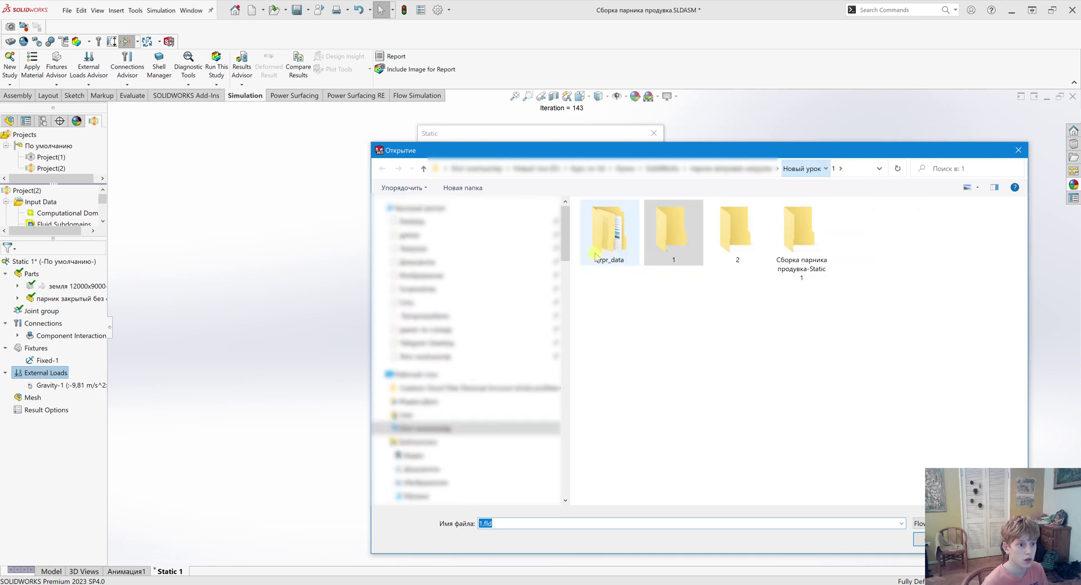
double_click(740, 242)
click(600, 268)
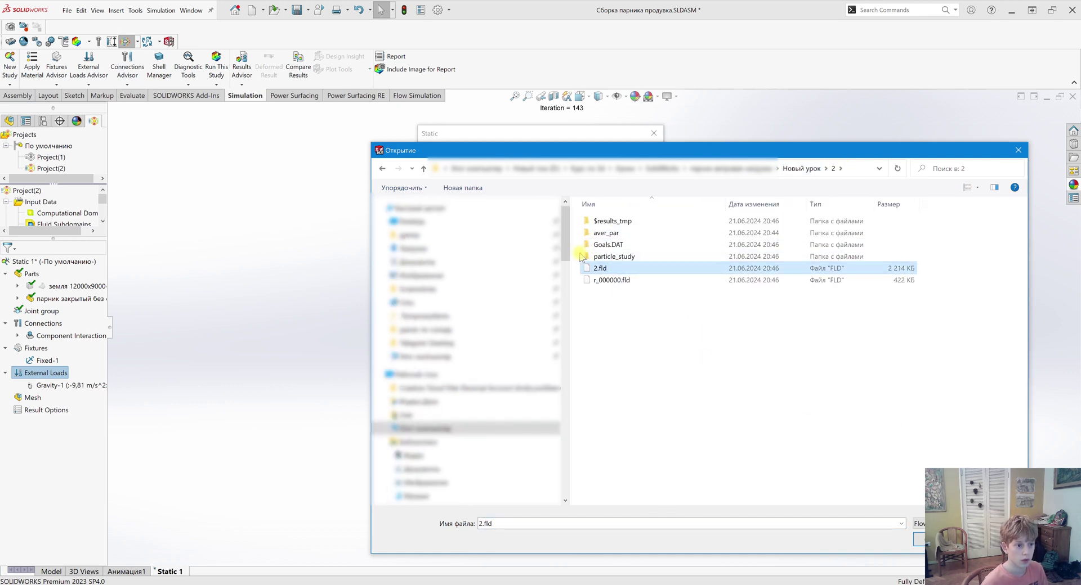
click(912, 539)
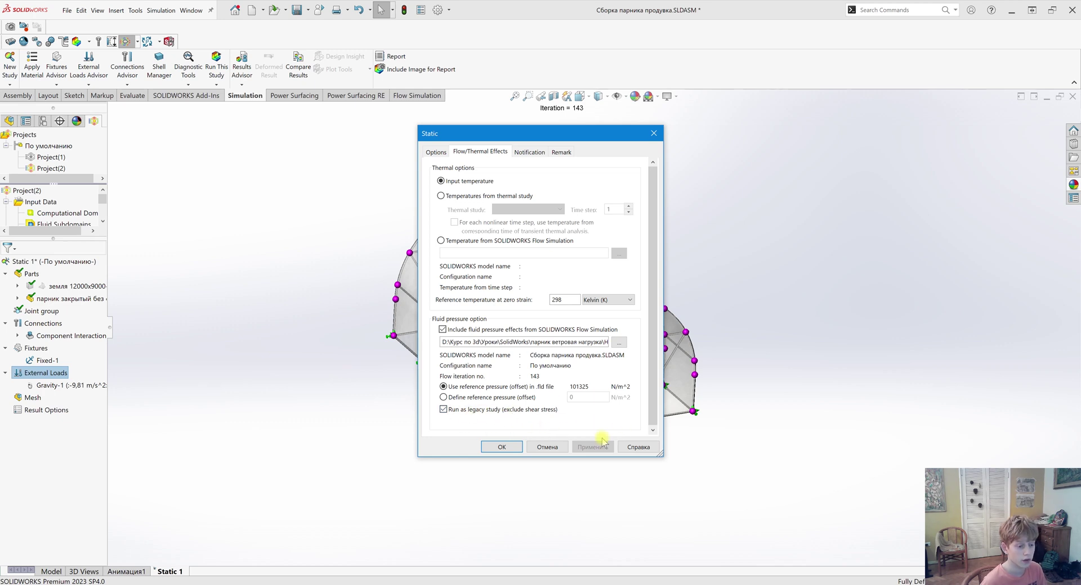
click(502, 447)
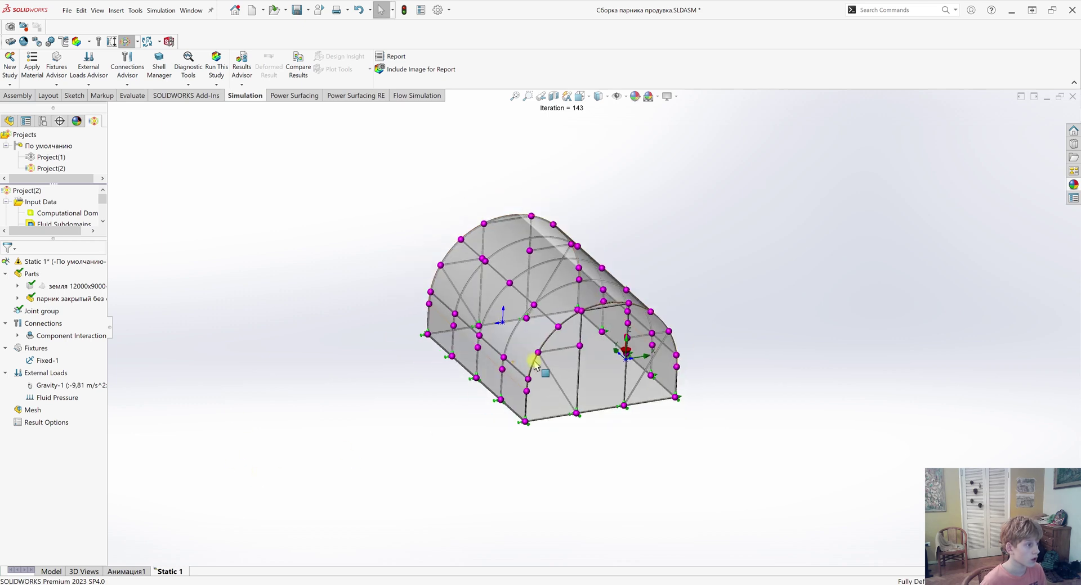
Run the Static 1 study and dismiss the message shown when it finishes.
scroll(535, 363, down, 2)
scroll(591, 199, down, 1)
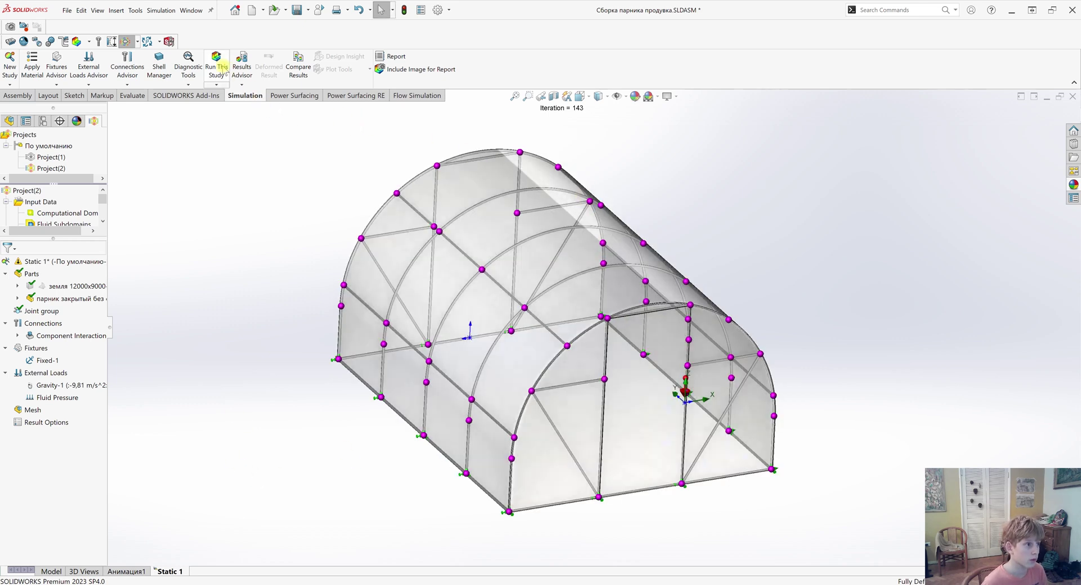
click(223, 70)
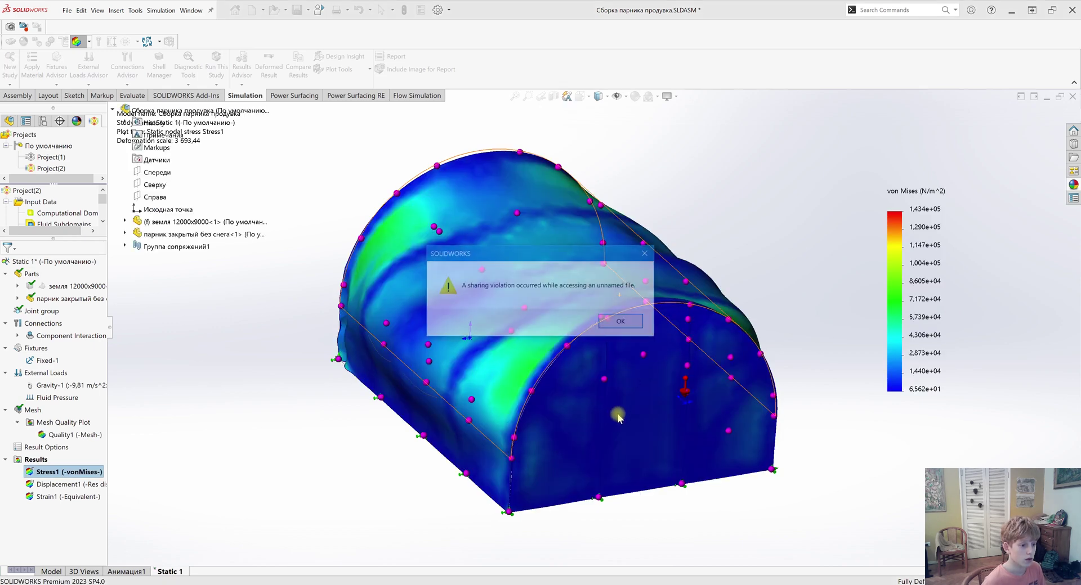
click(622, 332)
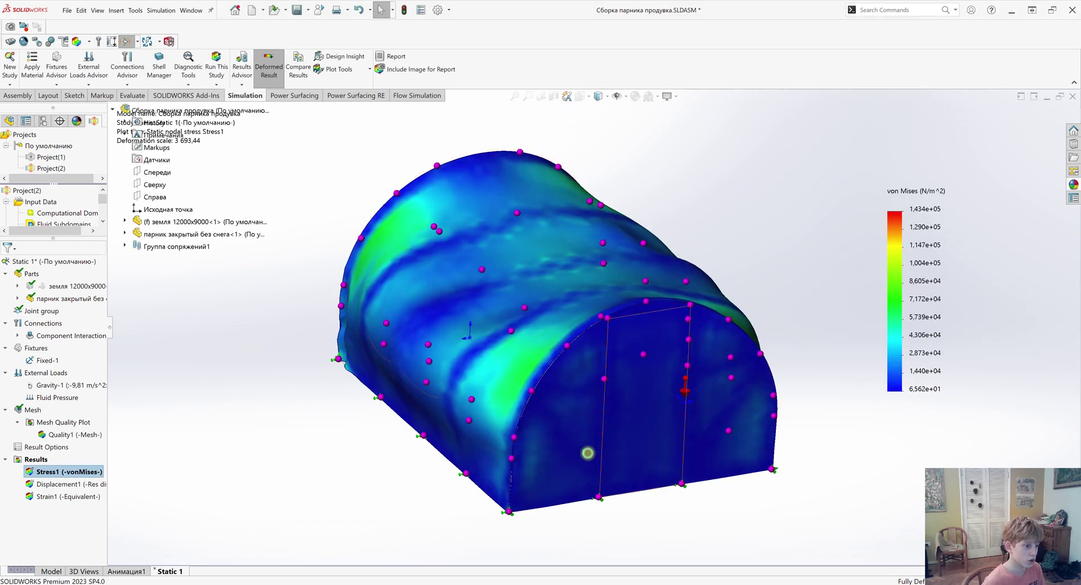
Display the Displacement1 result plot on the greenhouse.
right_click(62, 485)
click(39, 484)
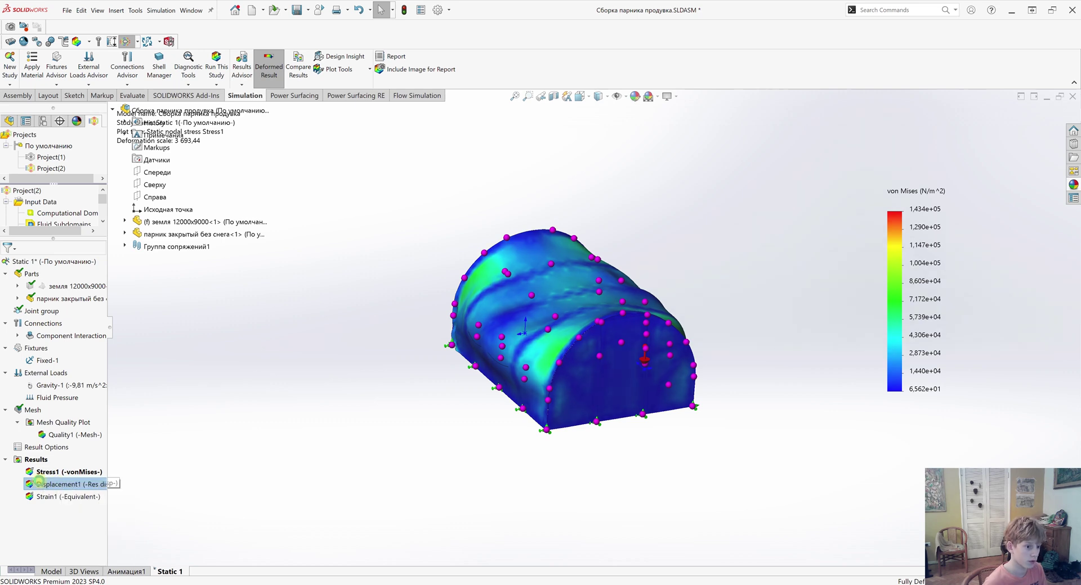
double_click(38, 483)
Set the displacement plot's number format to floating and show its maximum annotation, placing the label above the greenhouse roof.
right_click(45, 485)
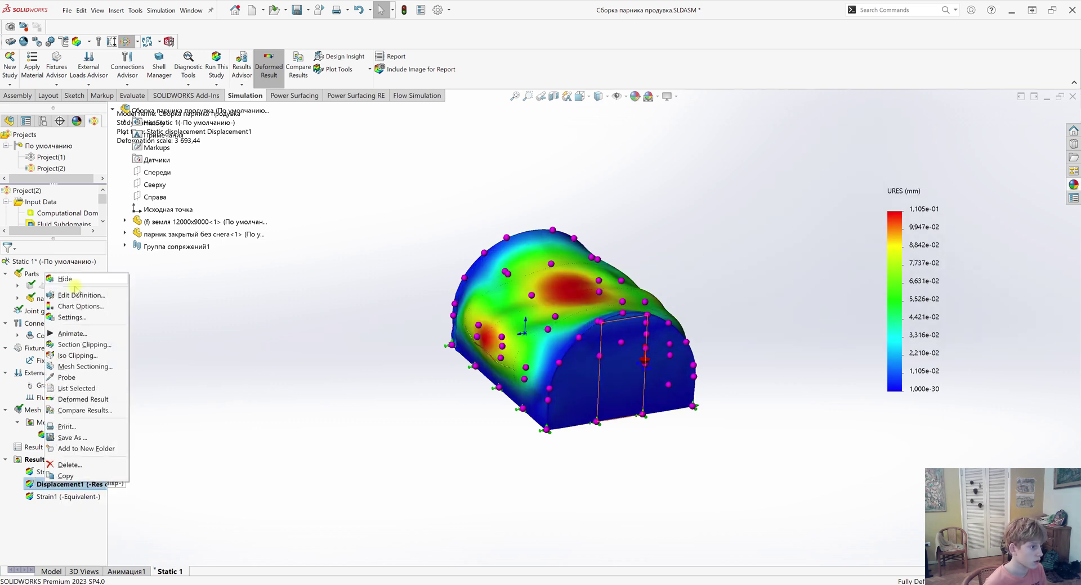
click(74, 292)
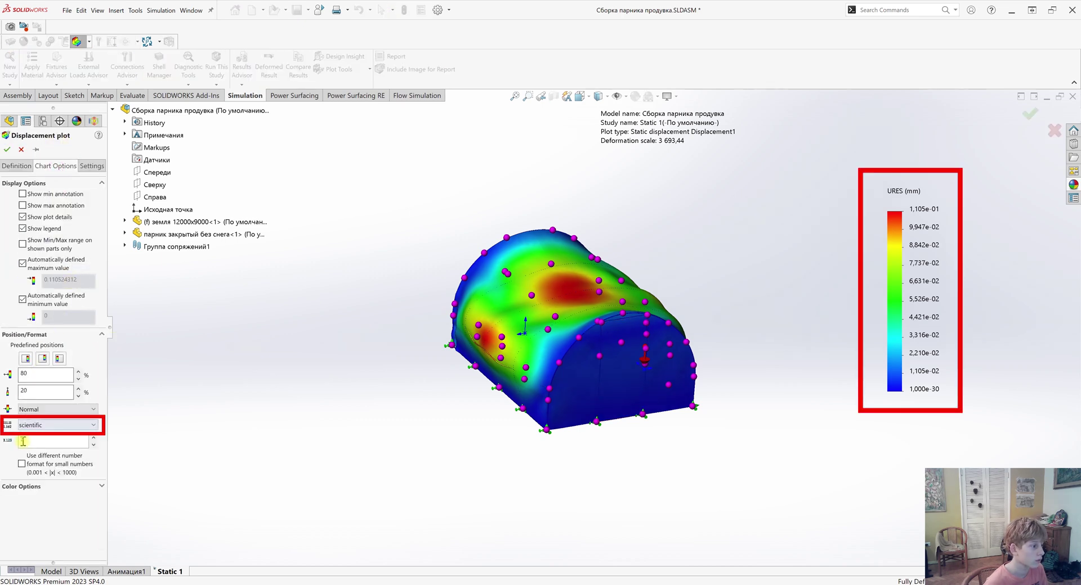
click(28, 425)
click(31, 446)
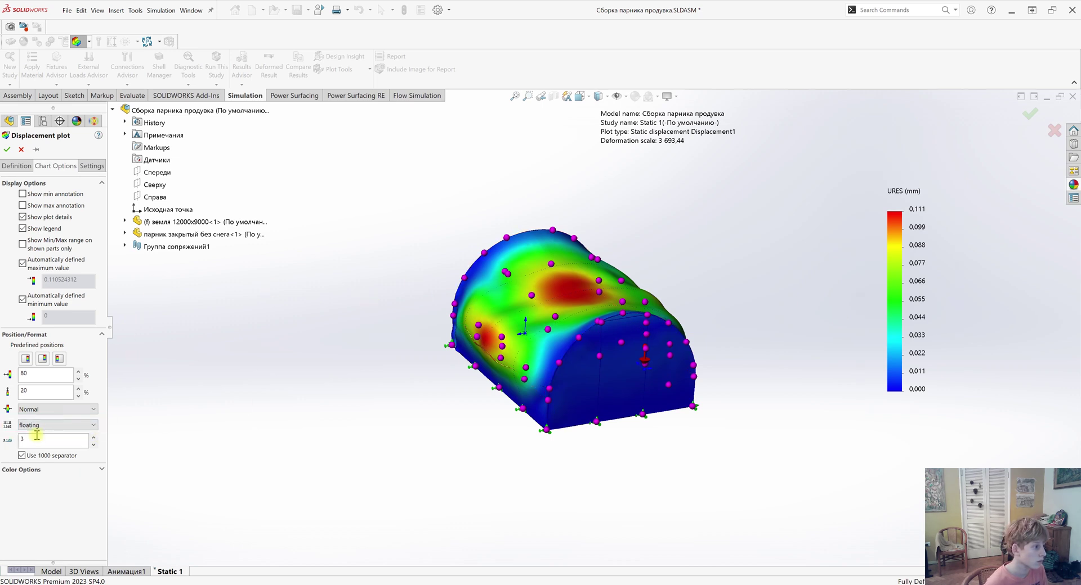
click(28, 206)
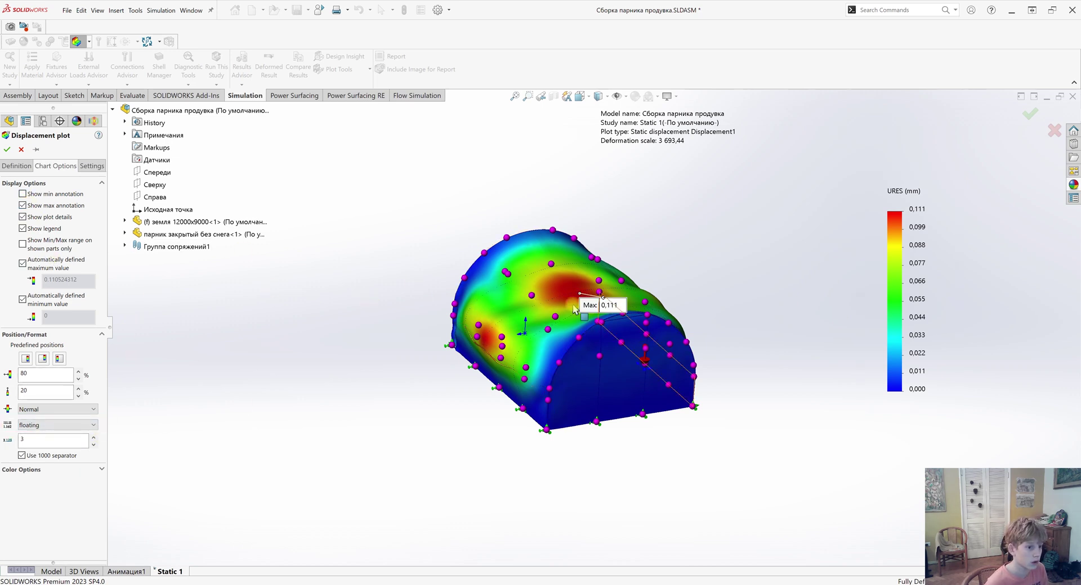
mouse_move(597, 304)
mouse_down()
mouse_move(641, 216)
mouse_move(635, 181)
mouse_up()
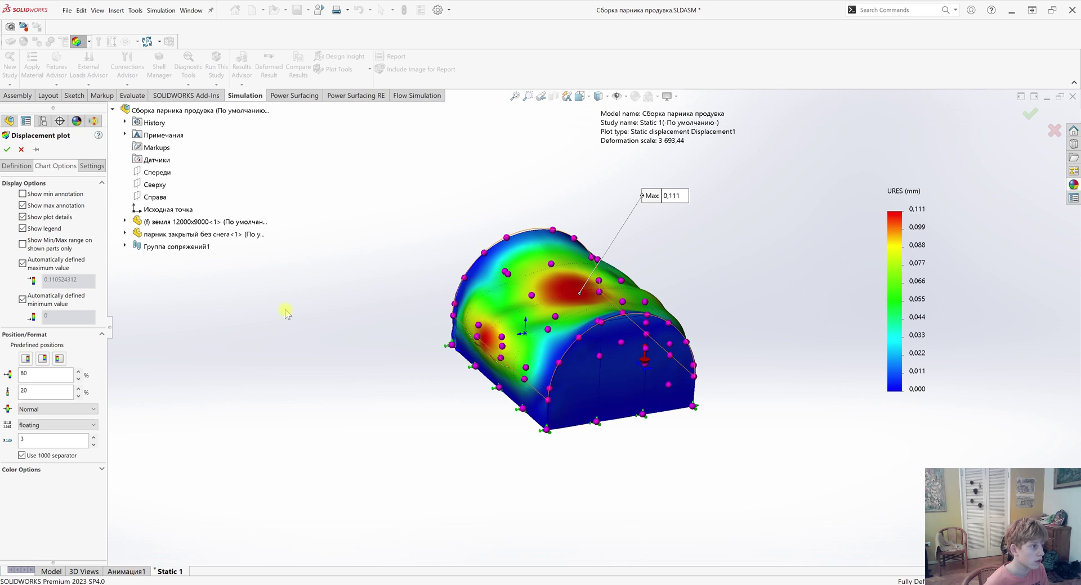
Examine the displacement distribution on the greenhouse's side wall and roof at deformation scale 1.
scroll(572, 283, down, 3)
middle_drag(563, 293, 629, 354)
scroll(568, 304, down, 4)
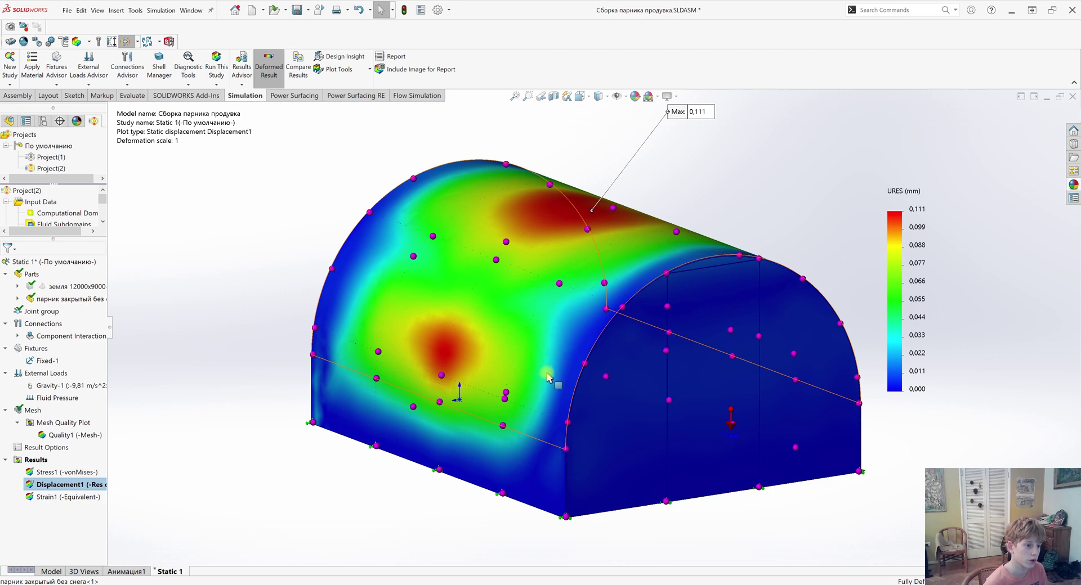
scroll(560, 322, up, 3)
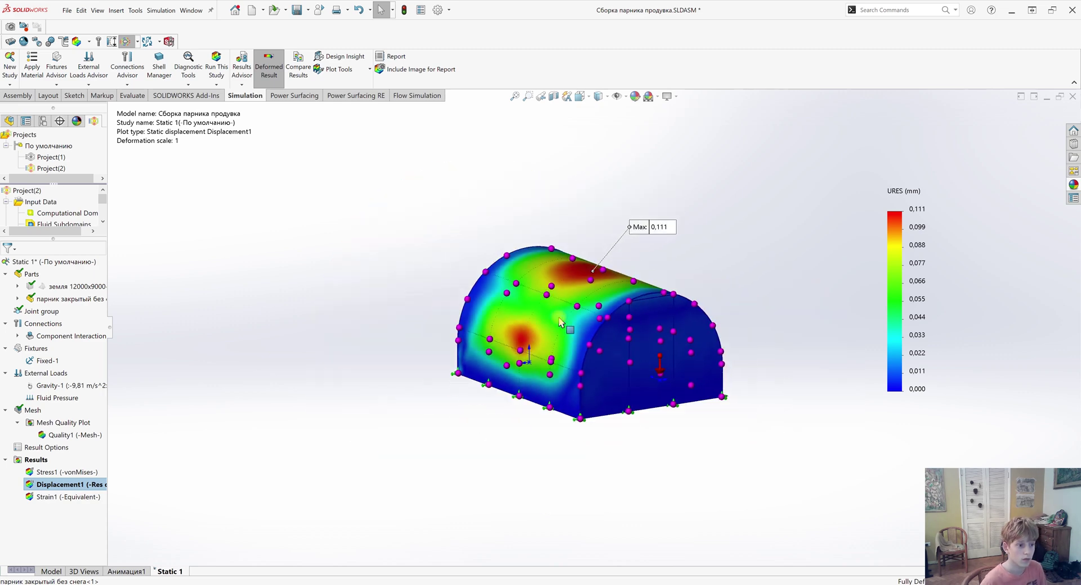
middle_drag(648, 360, 629, 367)
scroll(660, 227, down, 1)
scroll(661, 262, down, 1)
middle_drag(661, 262, 669, 256)
scroll(611, 282, up, 2)
middle_drag(582, 274, 588, 274)
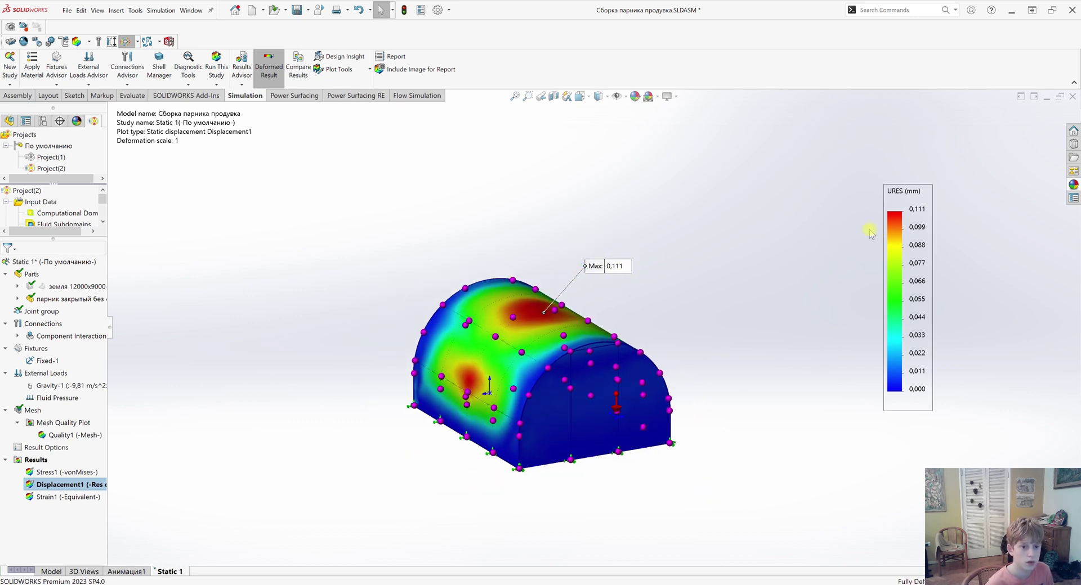
scroll(689, 264, up, 1)
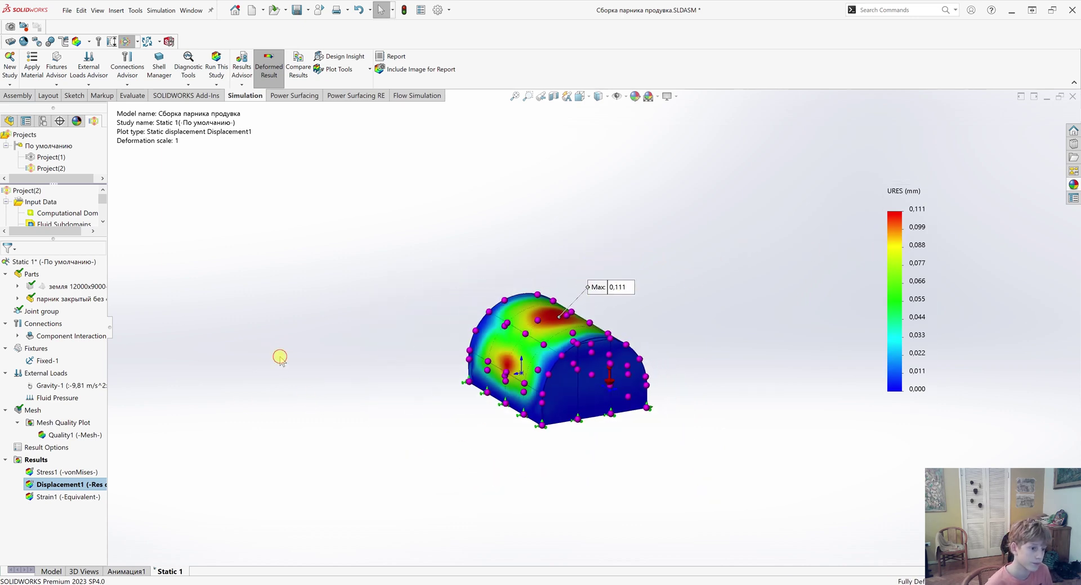